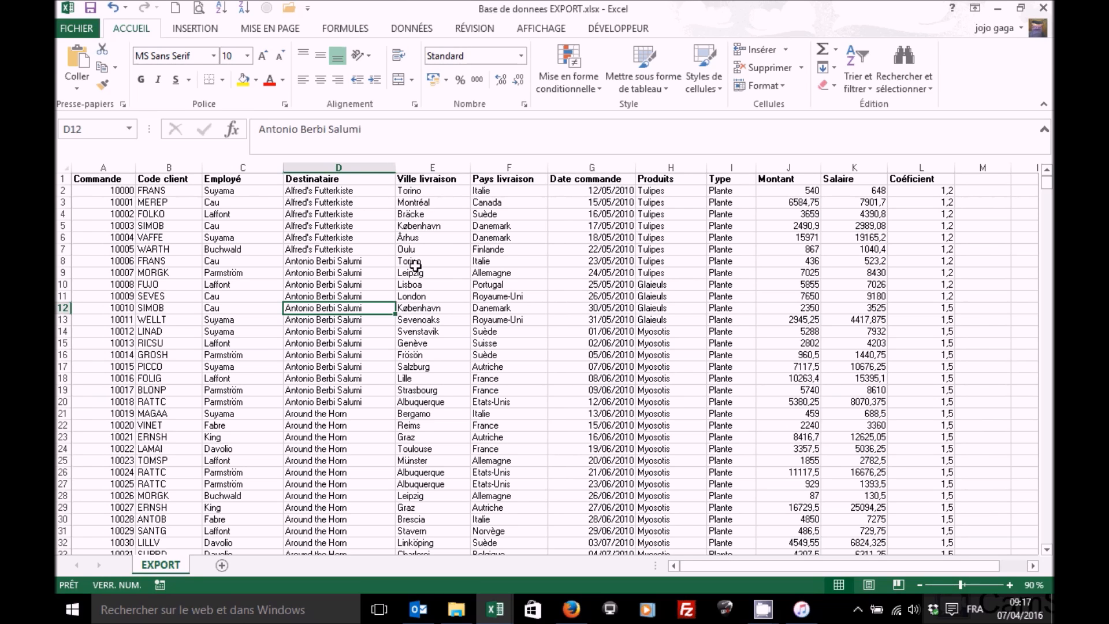
Step: Insert an empty column before Ville livraison and enter a nickname as its header in cell E1
click(426, 166)
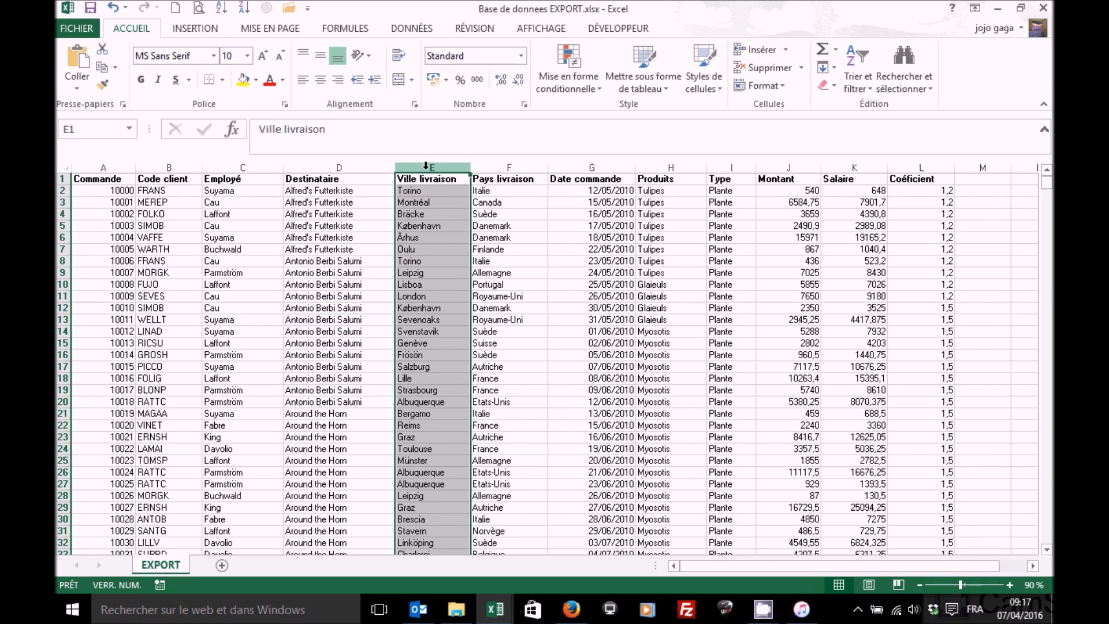
right_click(447, 302)
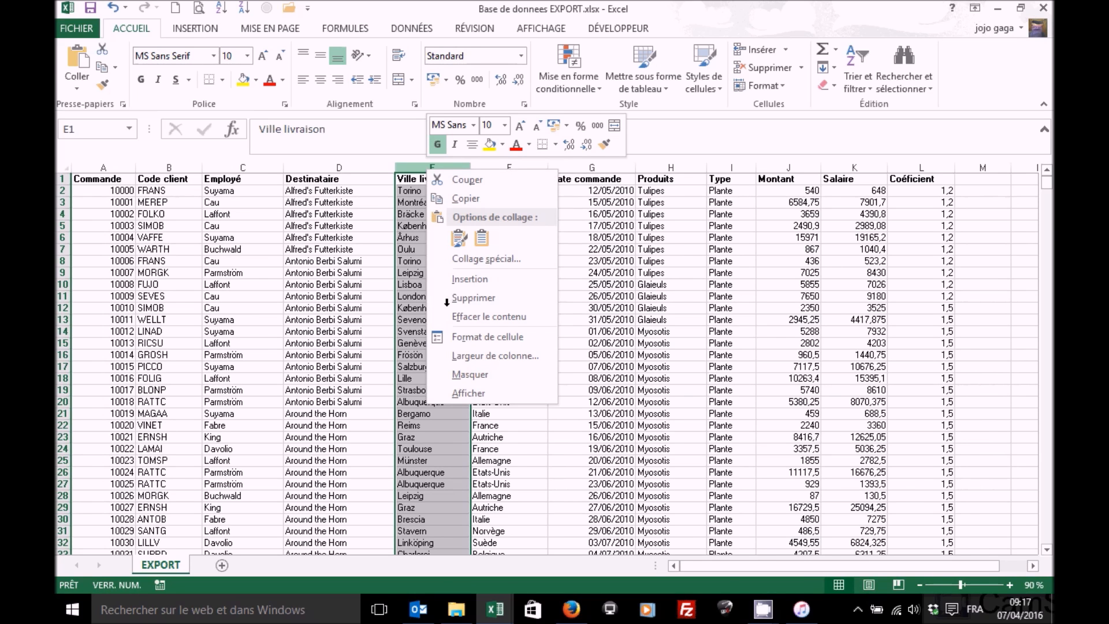
click(465, 280)
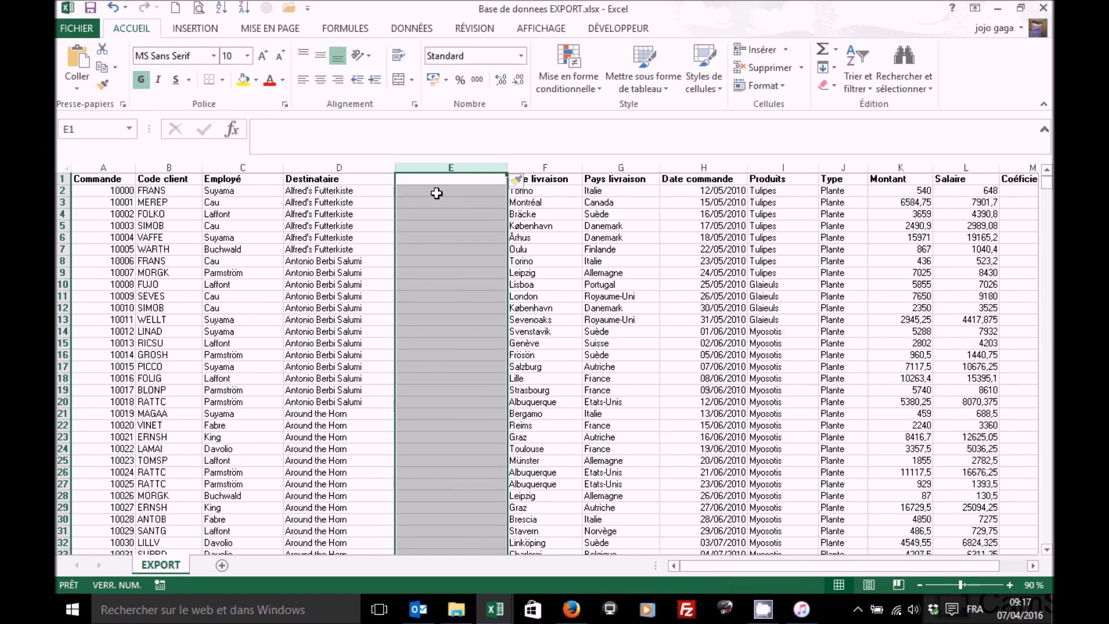
click(439, 180)
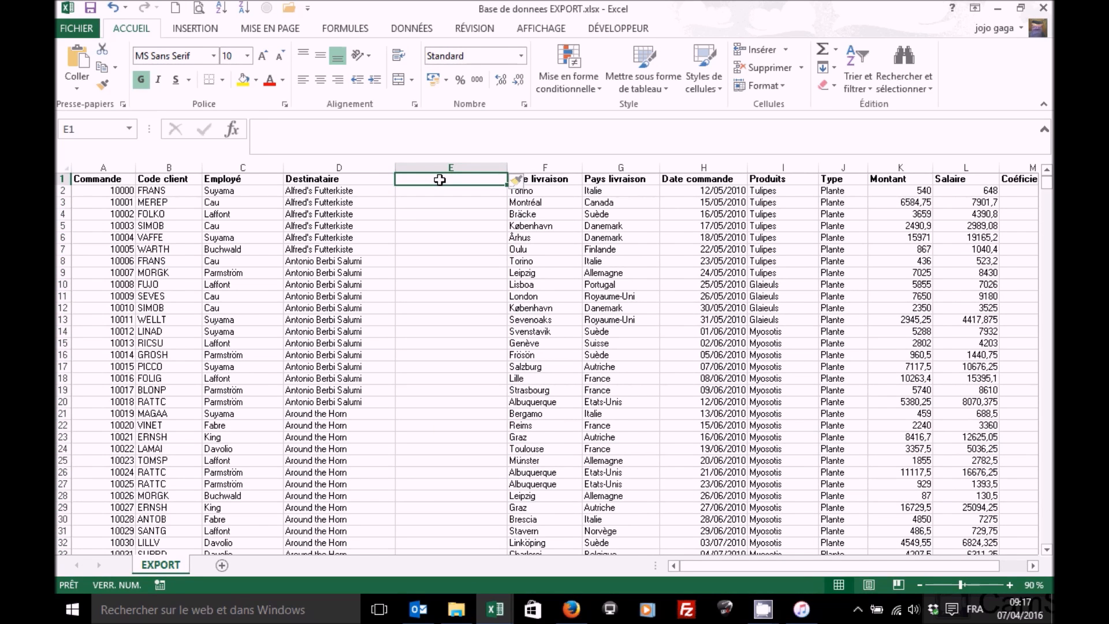
double_click(440, 179)
text(Jojo)
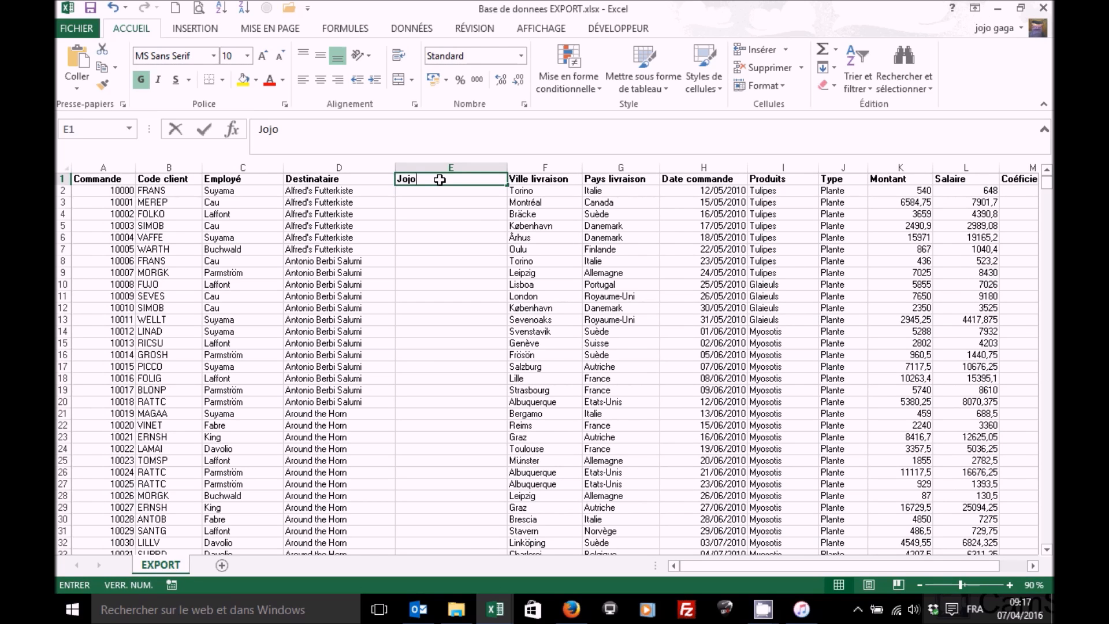
key(Return)
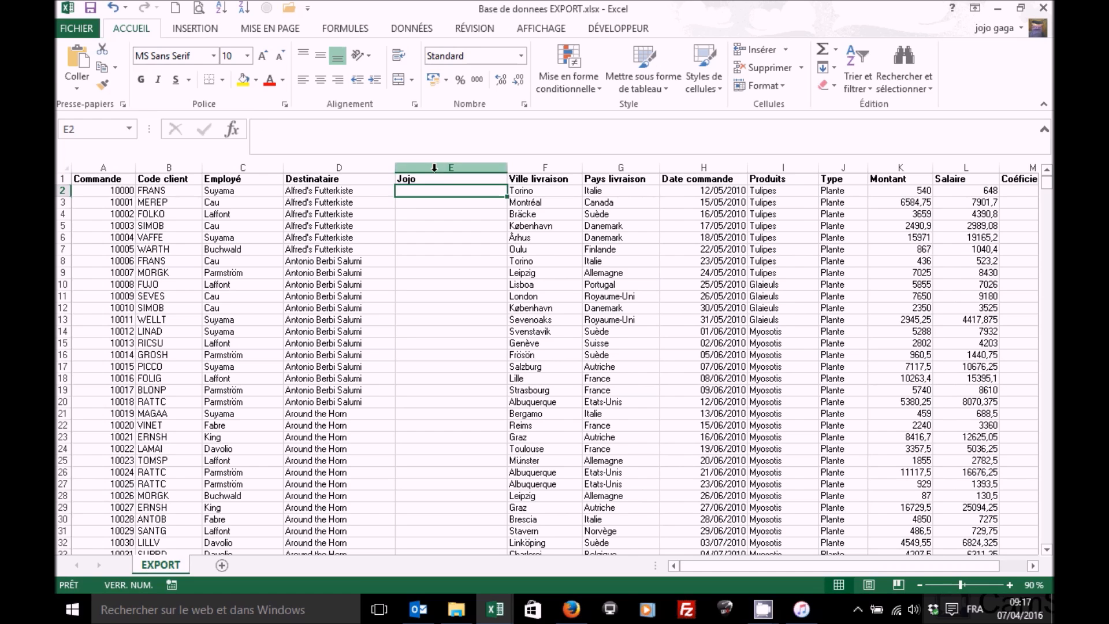
Step: Delete the newly inserted column between Destinataire and Ville livraison
click(434, 168)
right_click(435, 171)
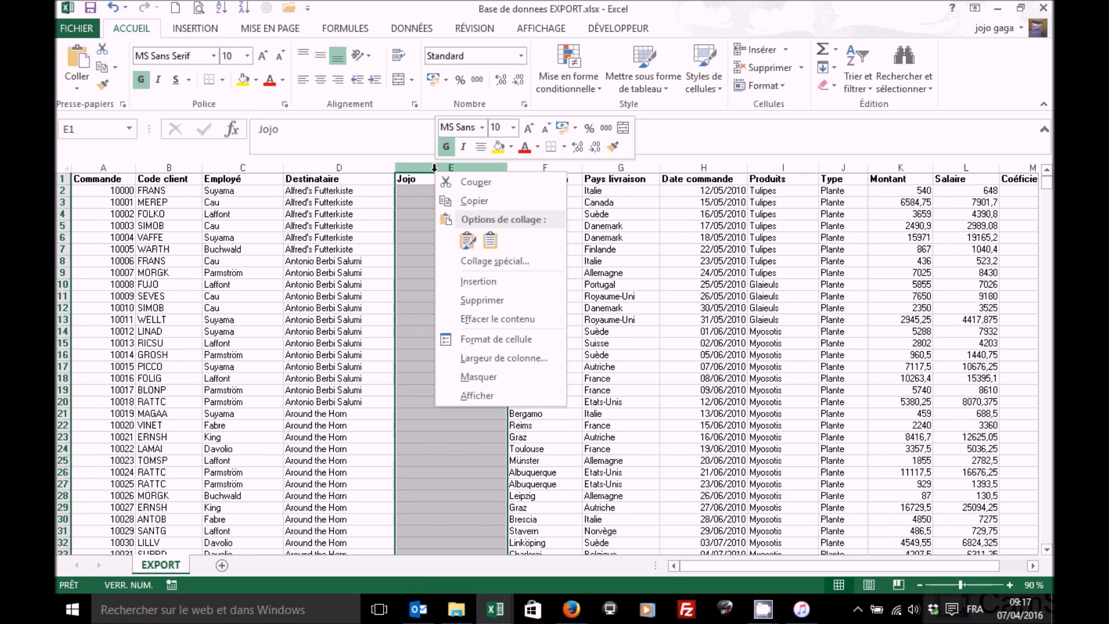
click(467, 305)
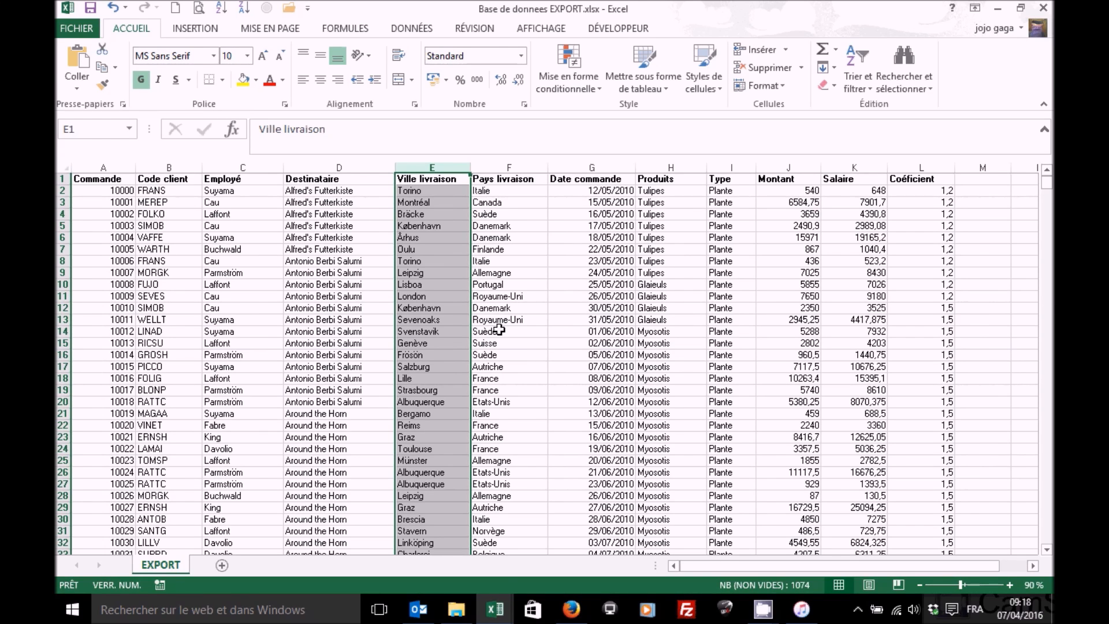
click(456, 303)
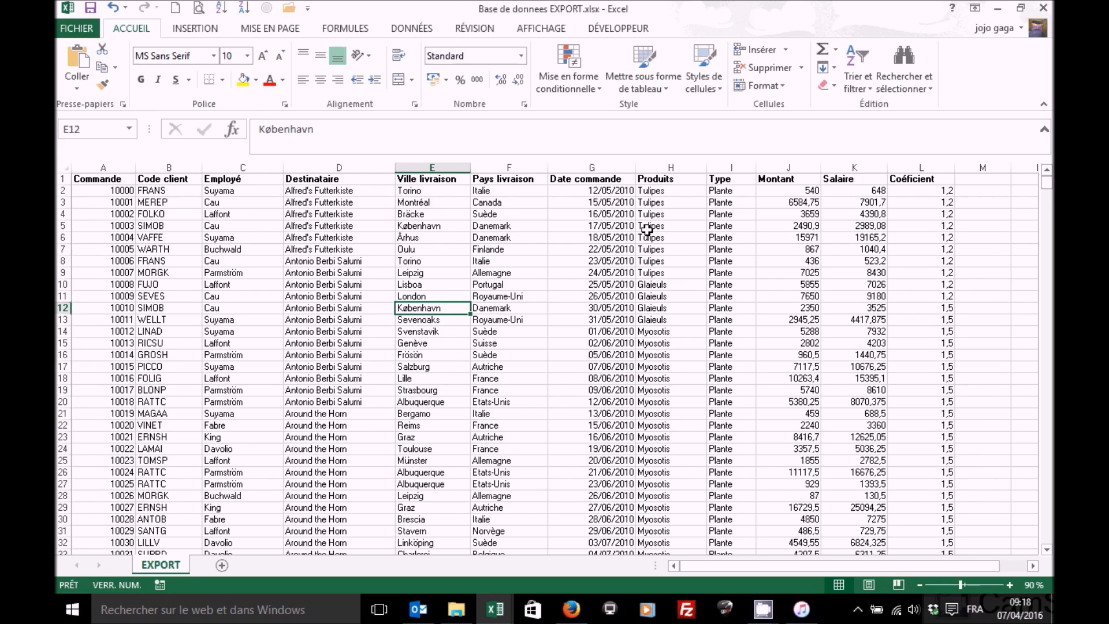
Step: Check how far the data extends down the Ville livraison and Destinataire columns and across columns A to L
key(ctrl+Down)
key(Down)
key(Down)
key(Down)
key(Down)
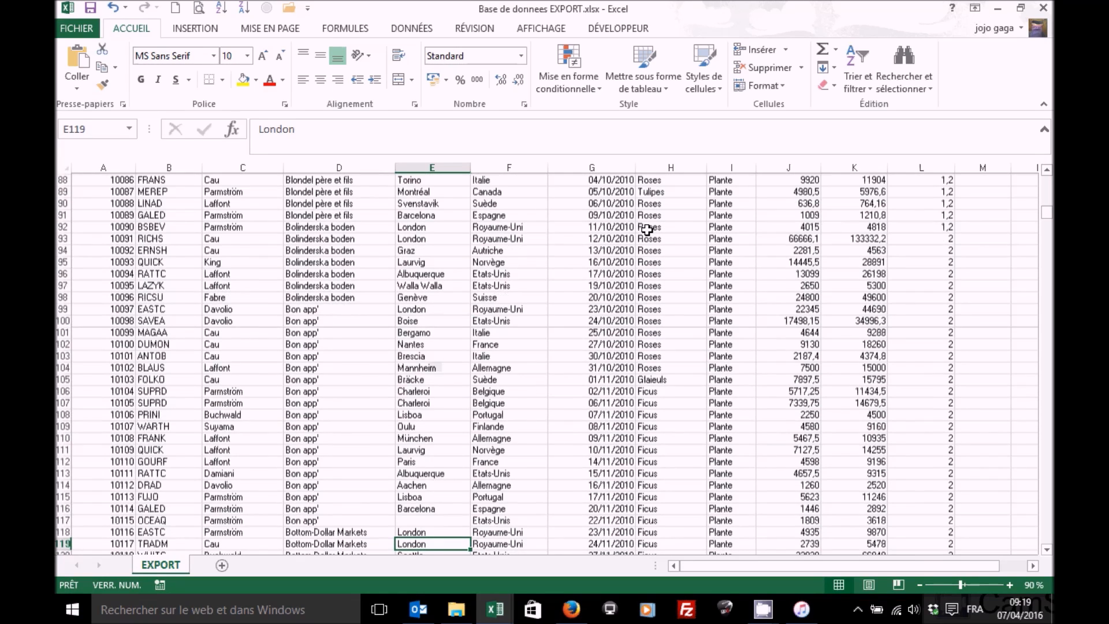
key(Left)
key(ctrl+Down)
key(Down)
key(Down)
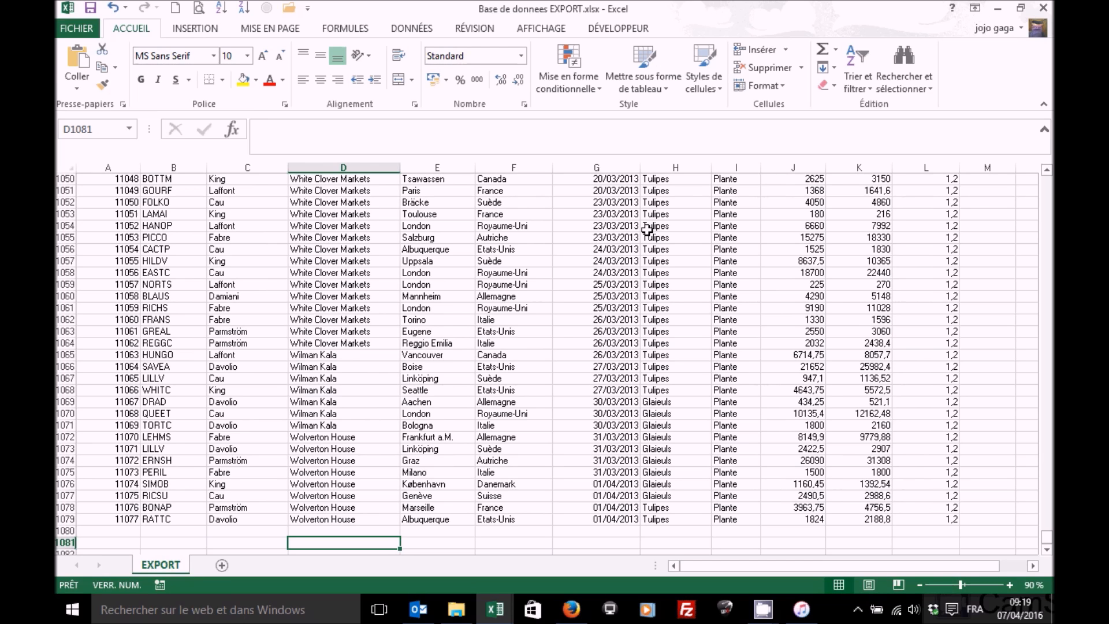
drag(127, 166, 939, 182)
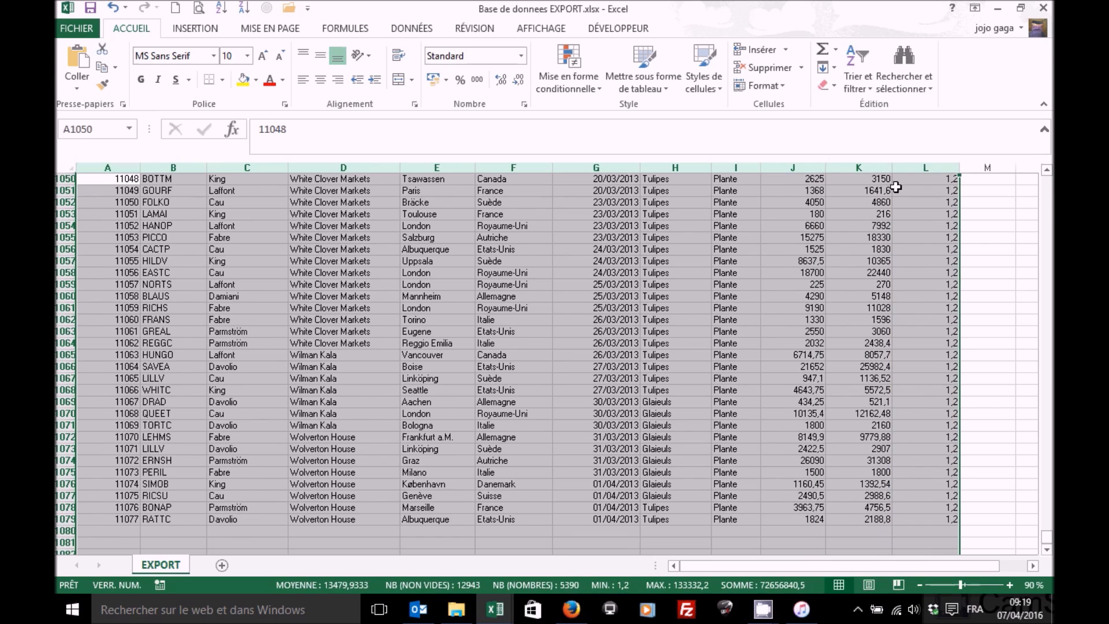
click(524, 272)
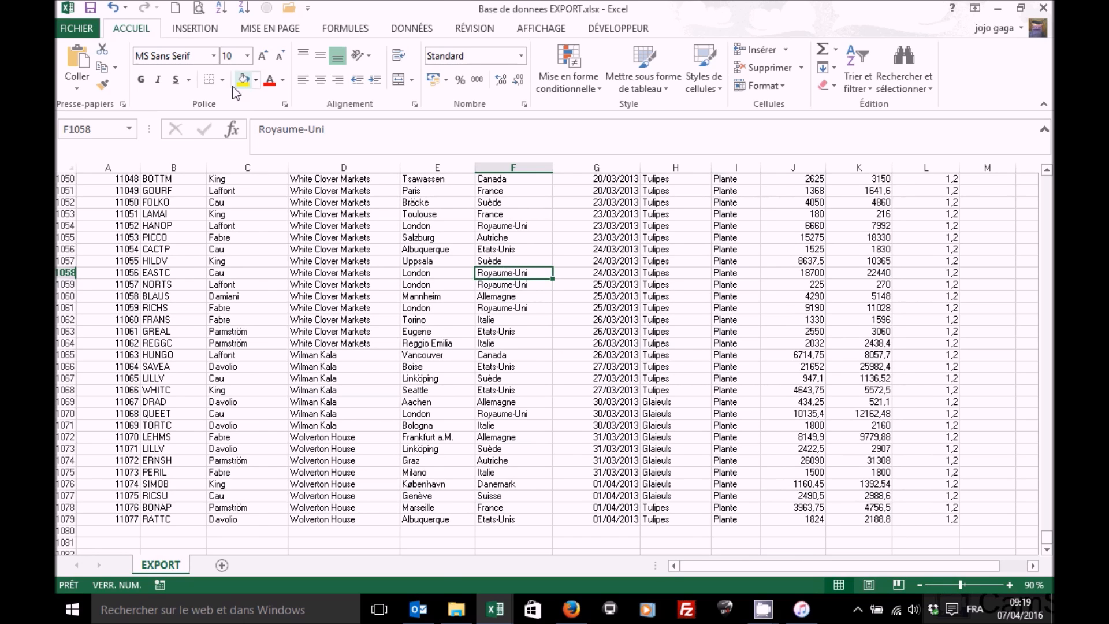
Step: Format the range A1:L1079 as a table with headers, using the dark red table style
click(653, 92)
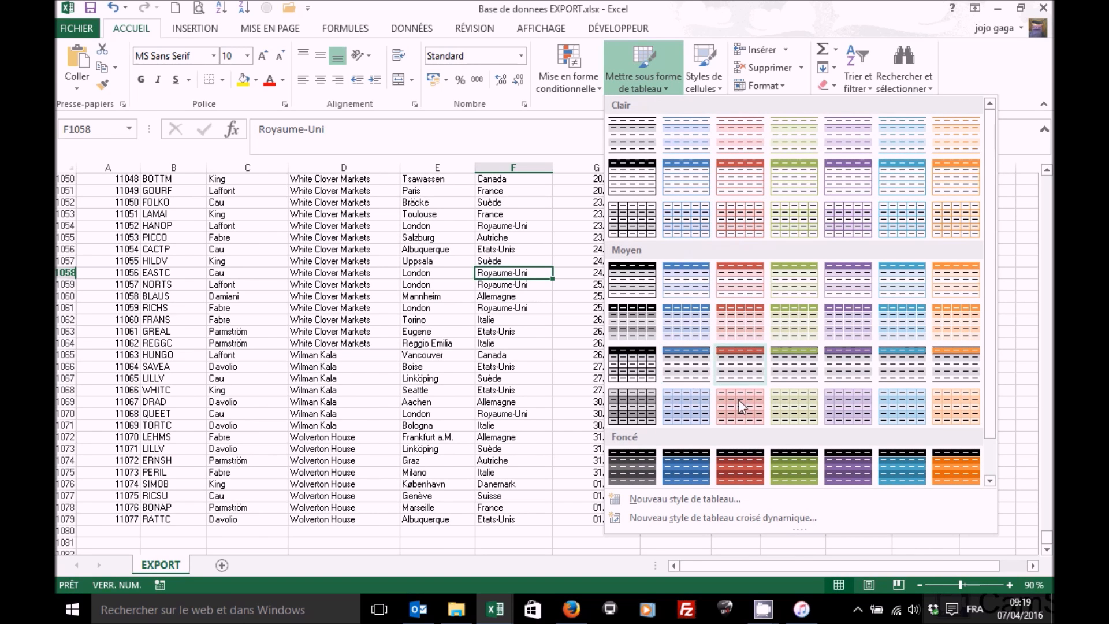
click(750, 465)
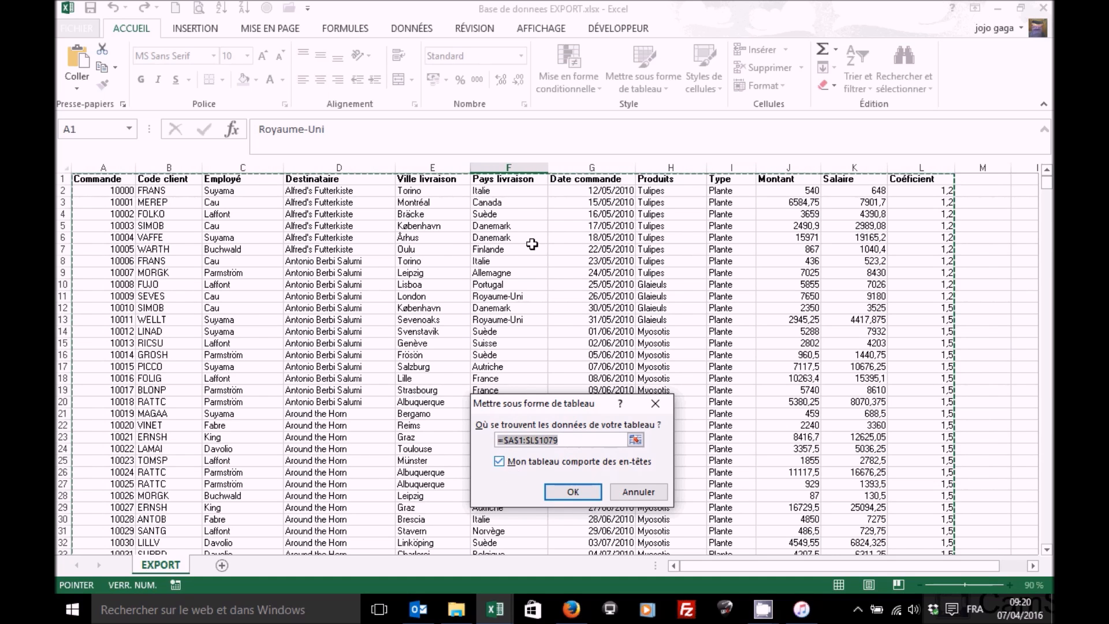
click(570, 492)
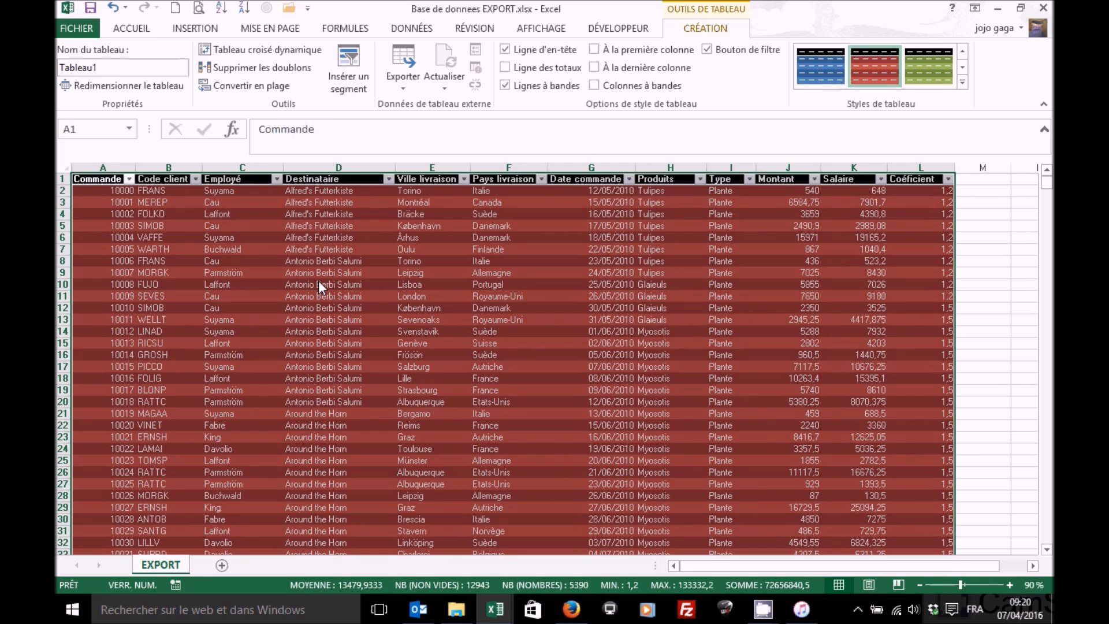
Step: Rename the data table as BaseDeDonnees
click(318, 284)
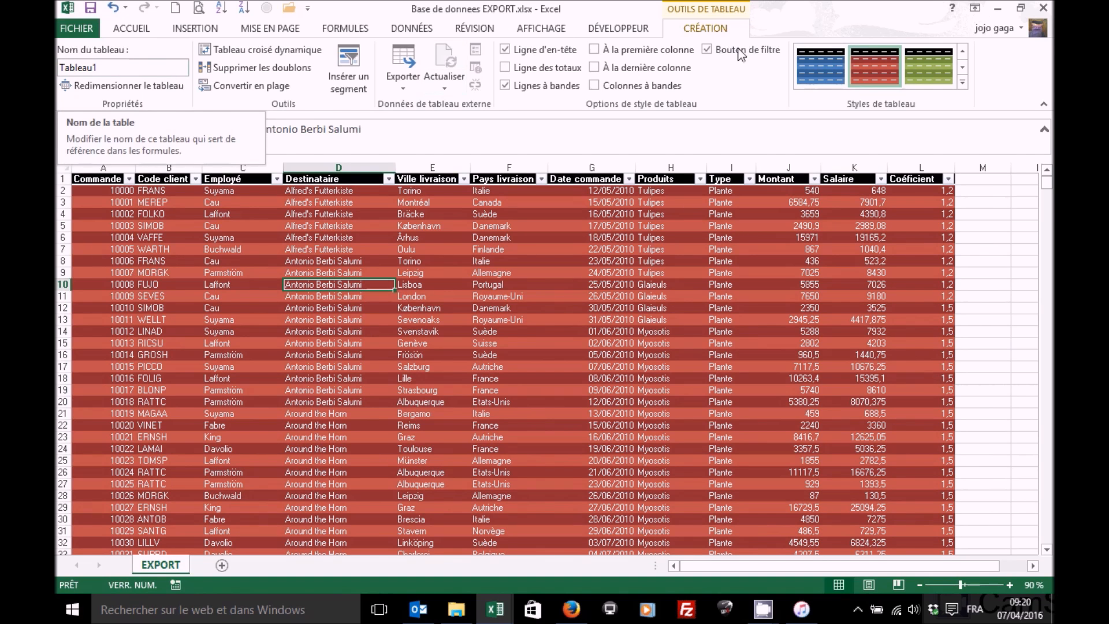
click(112, 69)
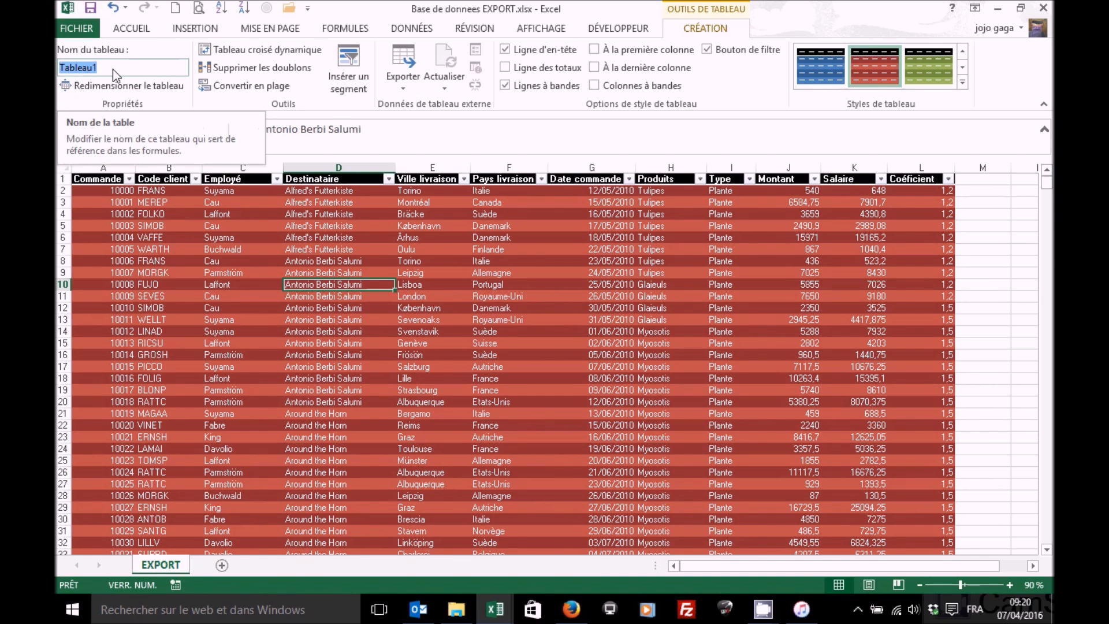
text(Base)
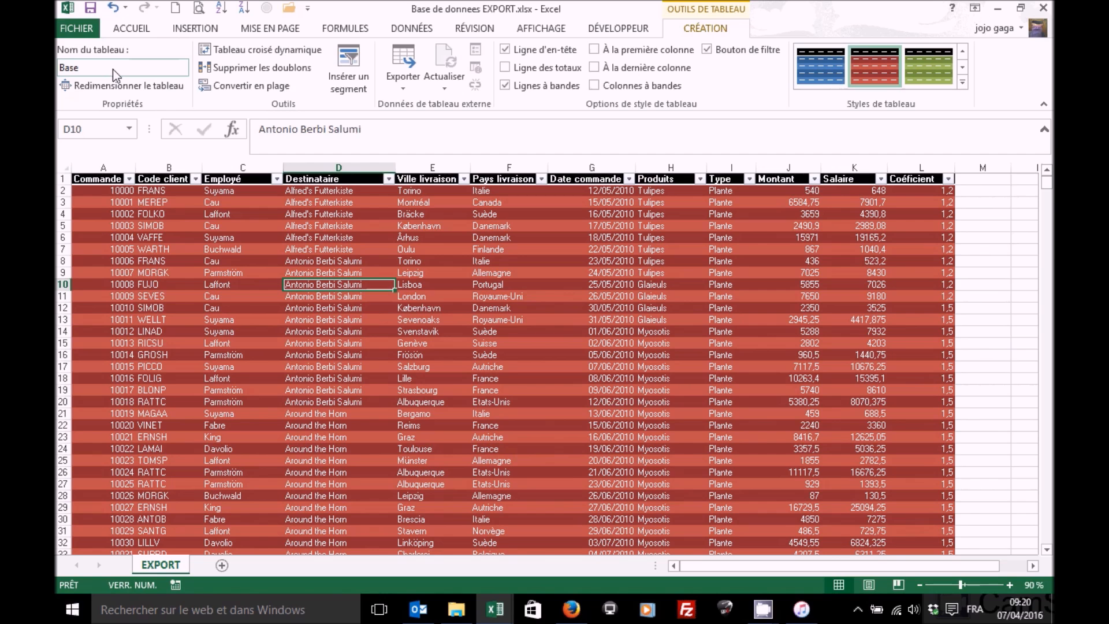
text(DeDonnes)
key(BackSpace)
text(es)
click(192, 34)
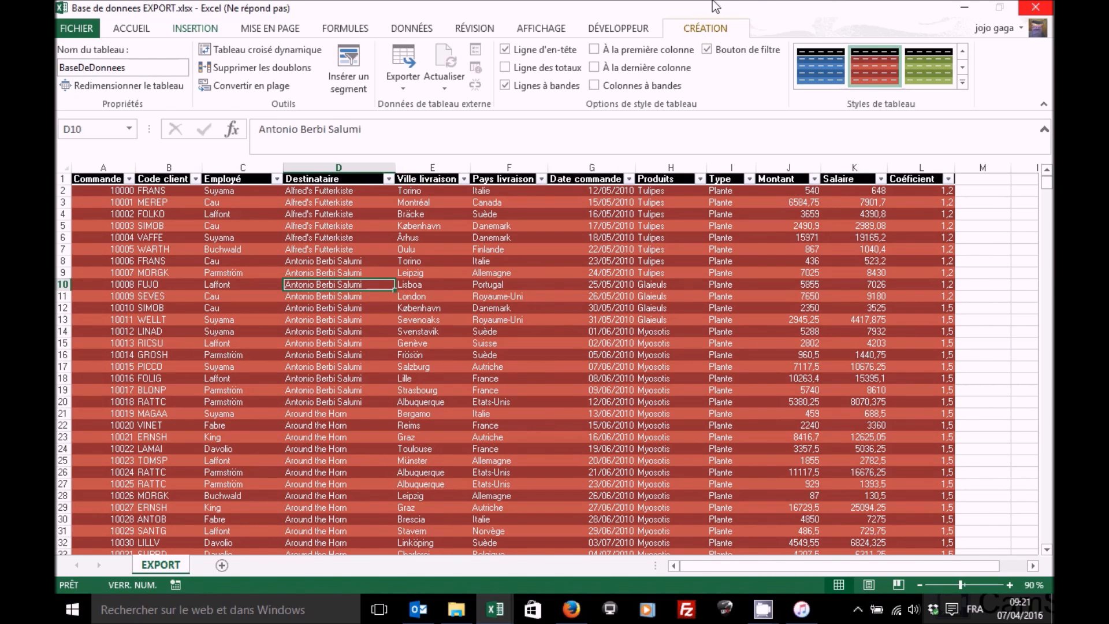
Step: Create a pivot table from BaseDeDonnees on a new worksheet and rename that sheet TCD
click(256, 51)
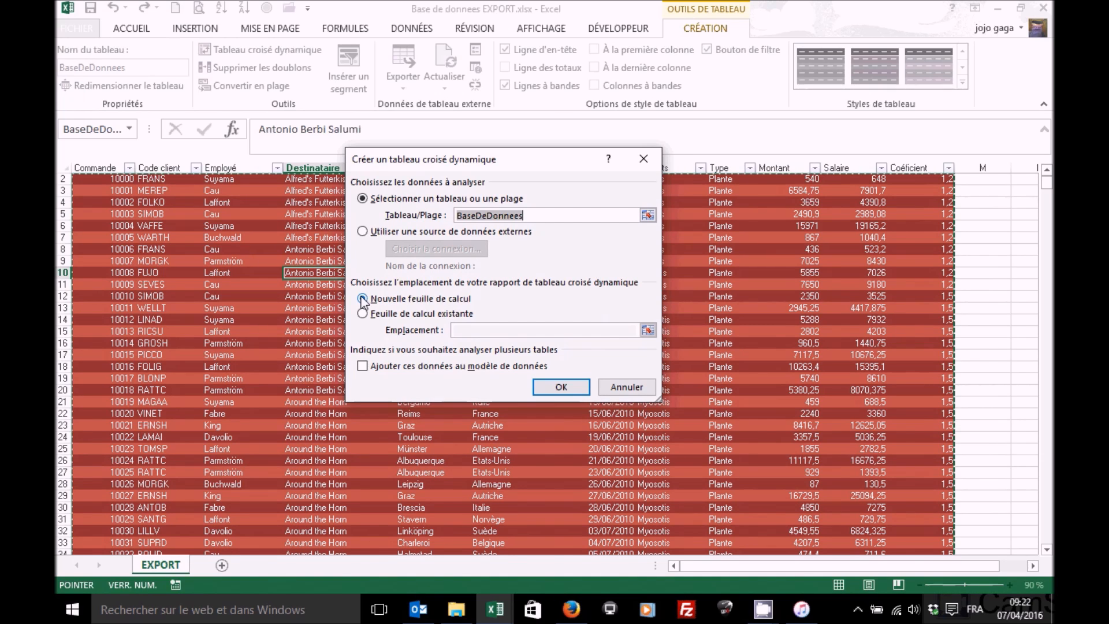
click(559, 389)
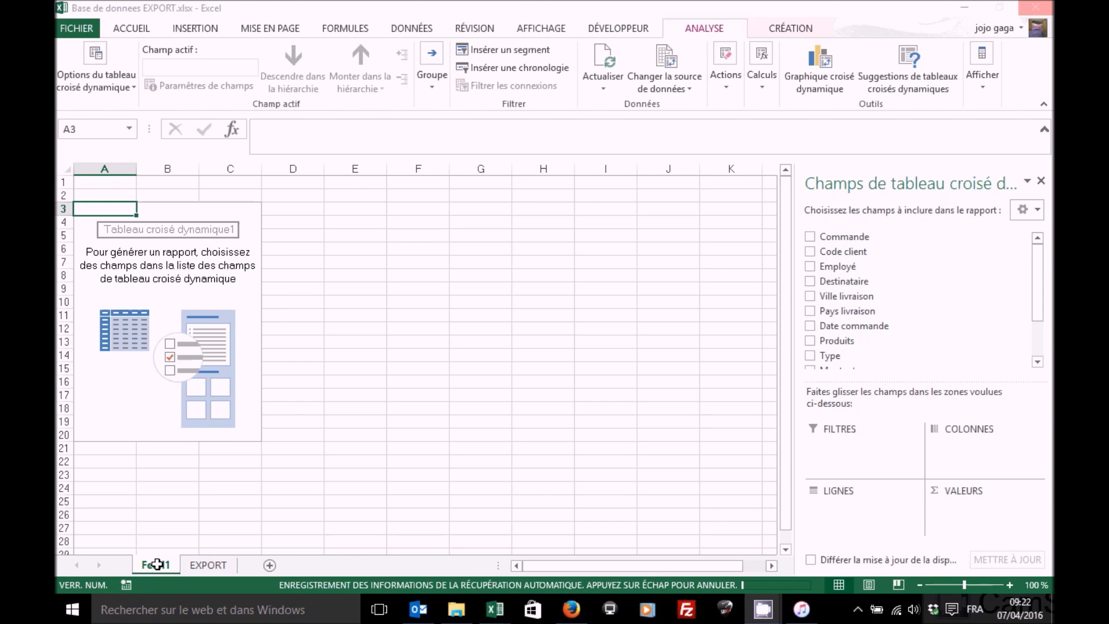
text(TCD)
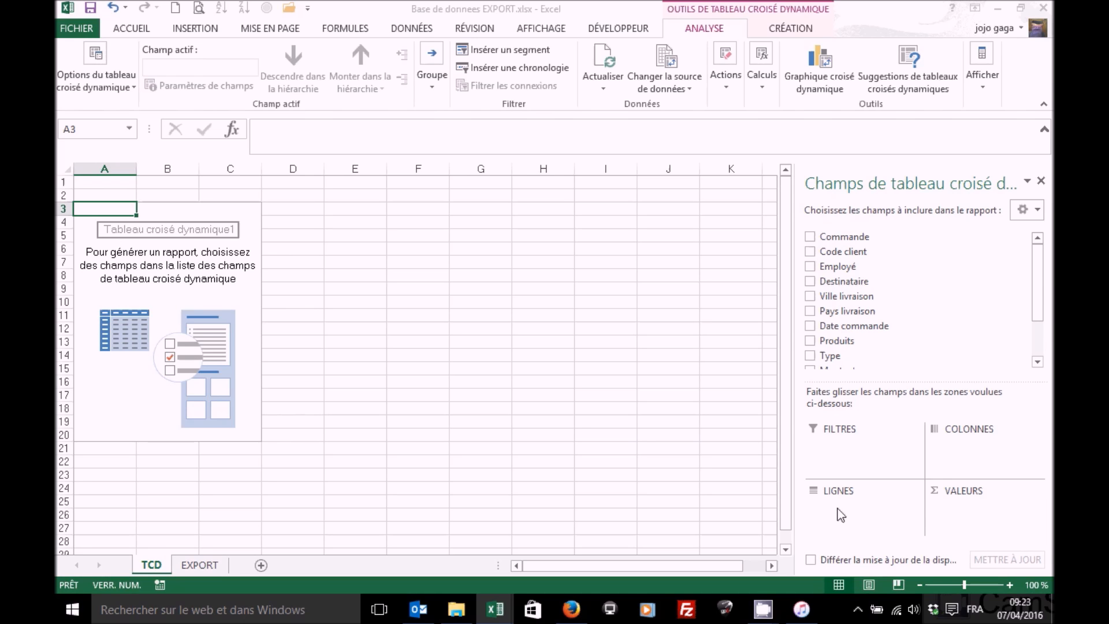
Step: Add the Employé field to the pivot table's rows and Pays livraison to its columns
click(810, 268)
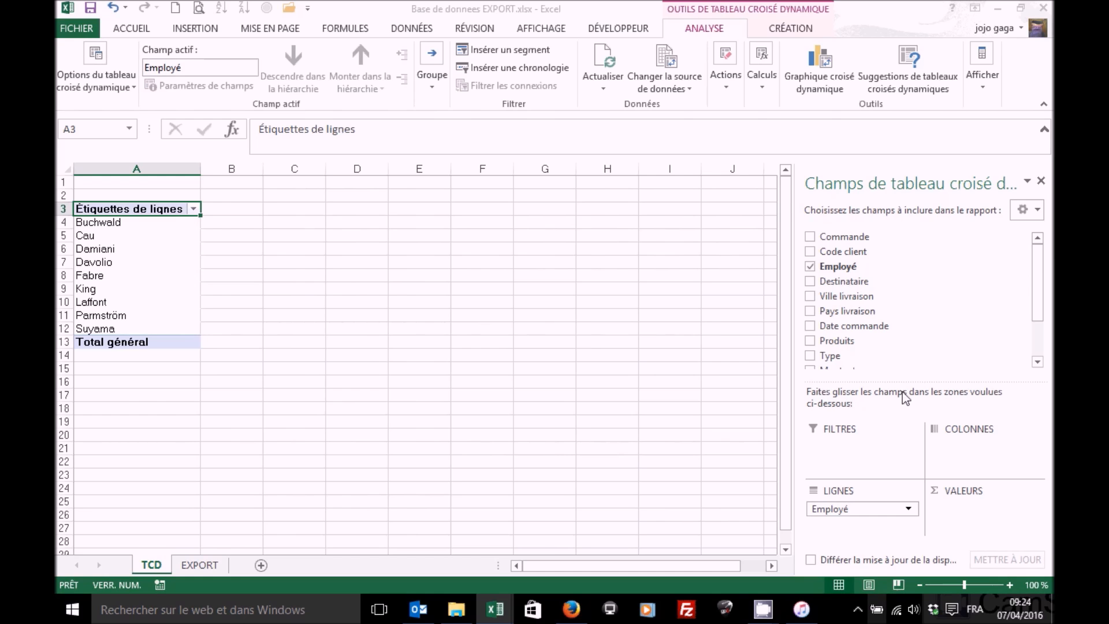
click(811, 312)
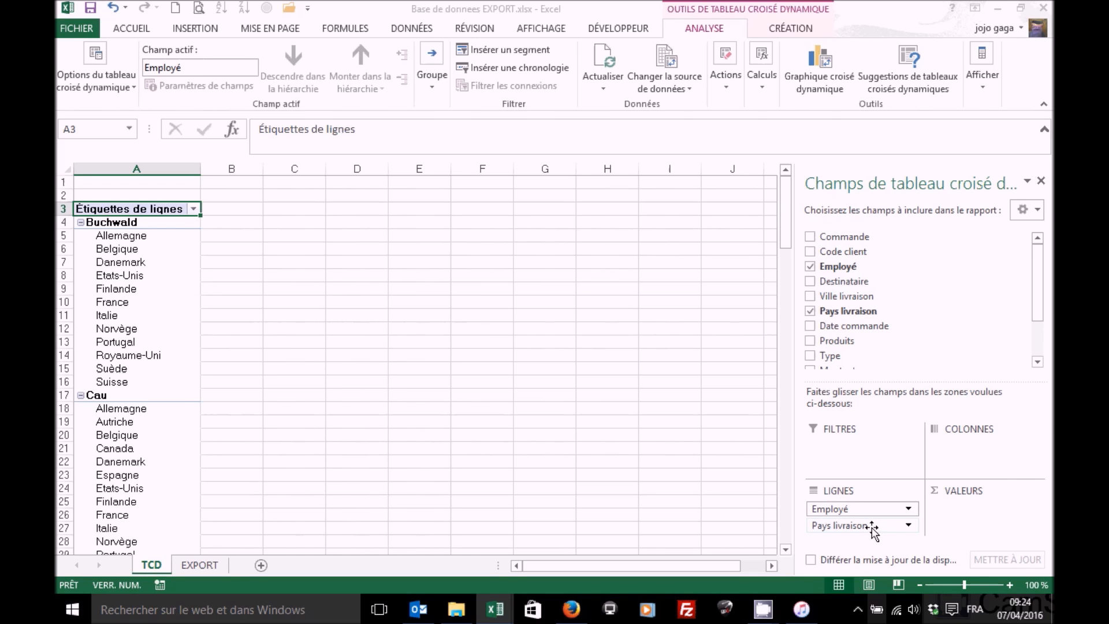
drag(873, 527, 960, 470)
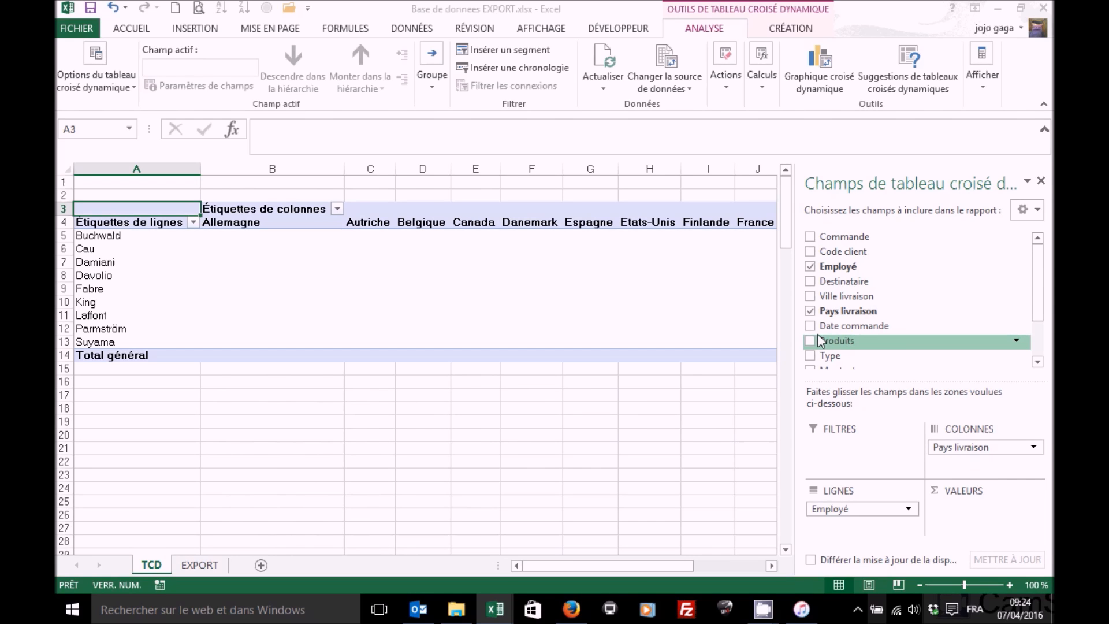
Step: Remove Pays livraison and place it back in the pivot table's columns, with Montant in the values area
click(811, 311)
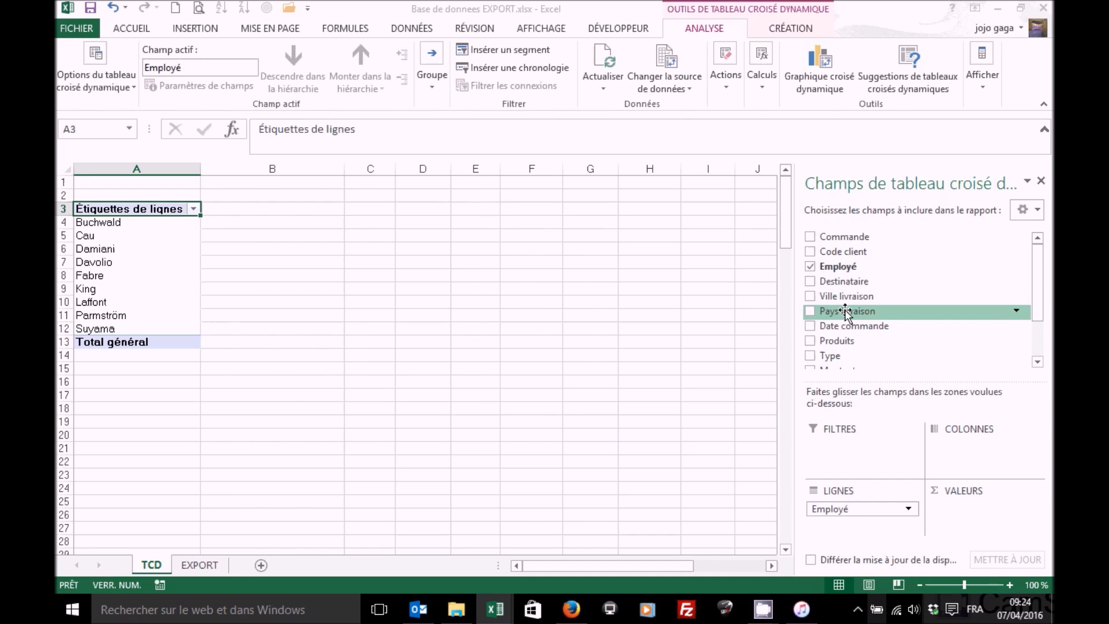
drag(850, 312, 969, 444)
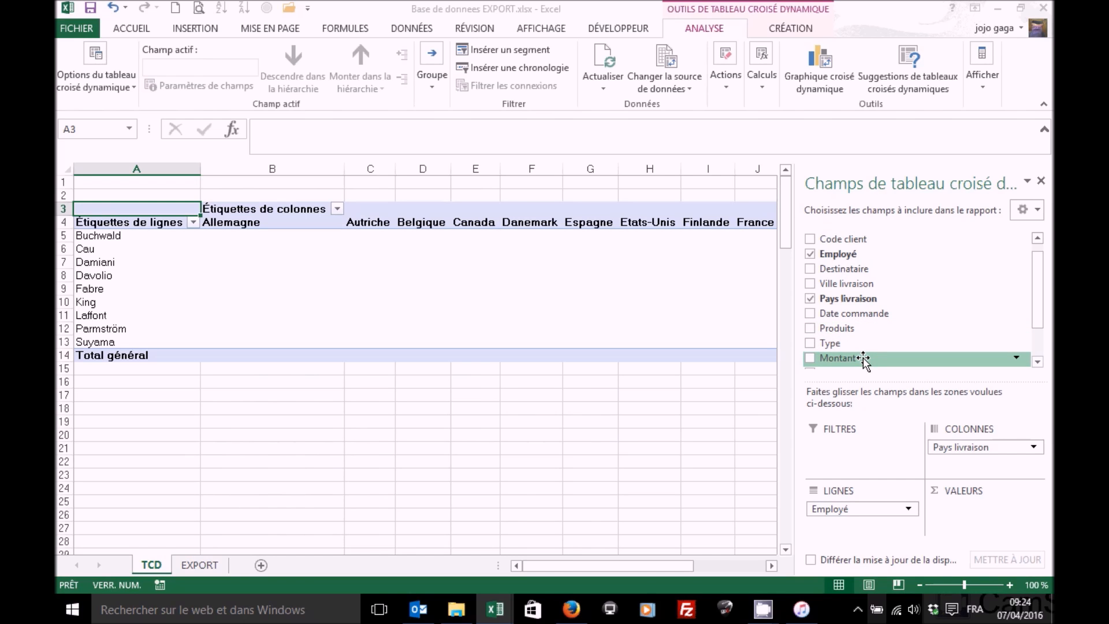
drag(863, 359, 964, 514)
drag(963, 520, 972, 519)
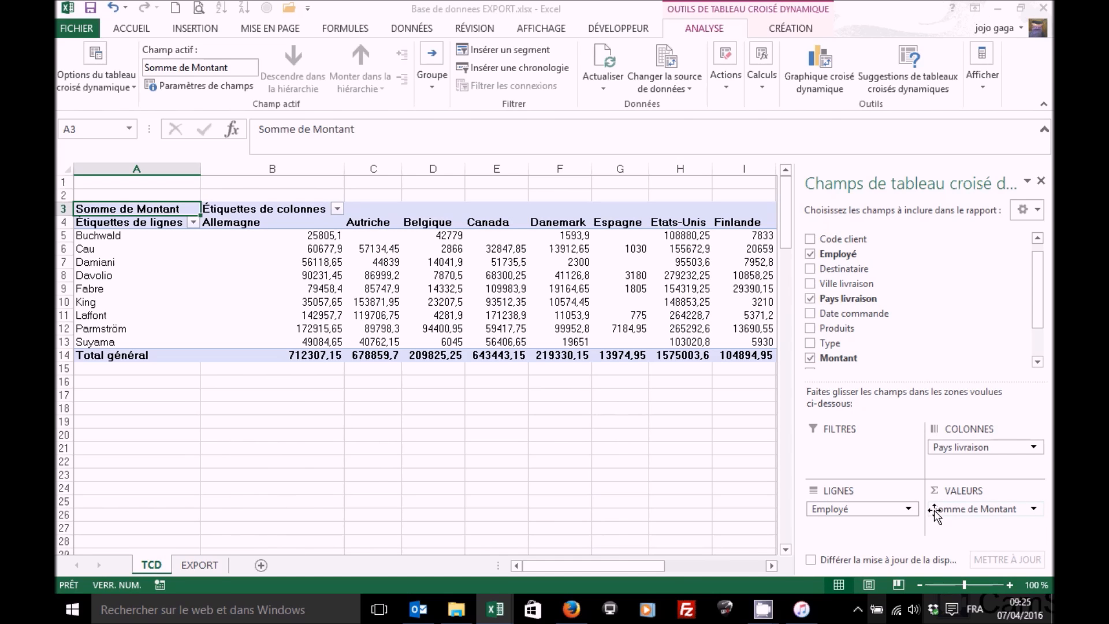
Step: Open the value field settings of Somme de Montant, try Moyenne as the summary calculation and set it back to Somme
click(1034, 510)
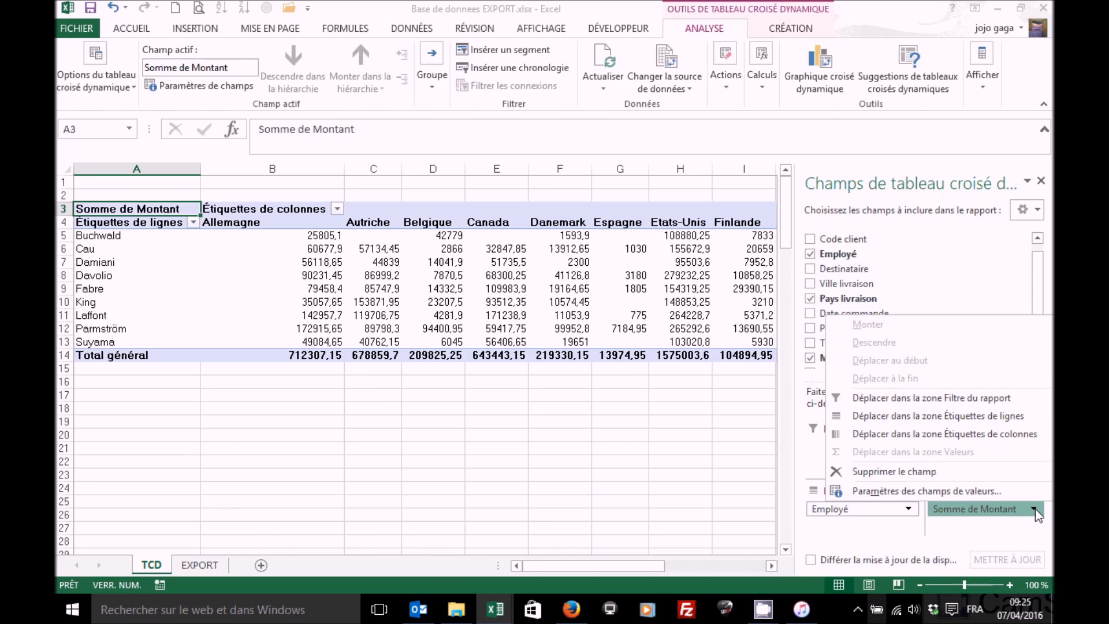
click(977, 490)
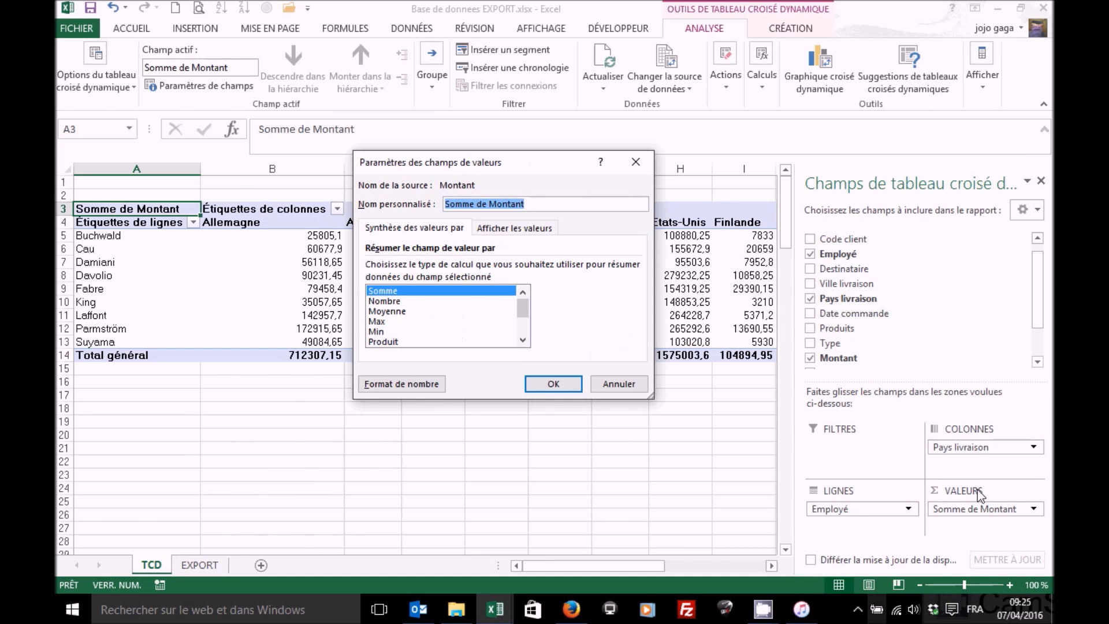
click(396, 313)
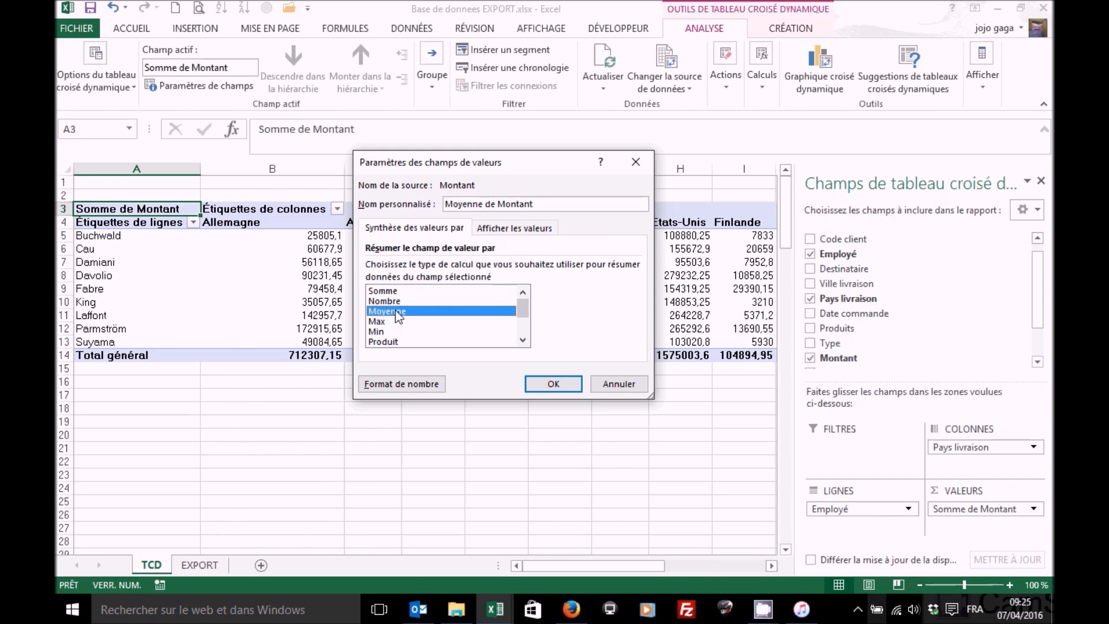
click(390, 292)
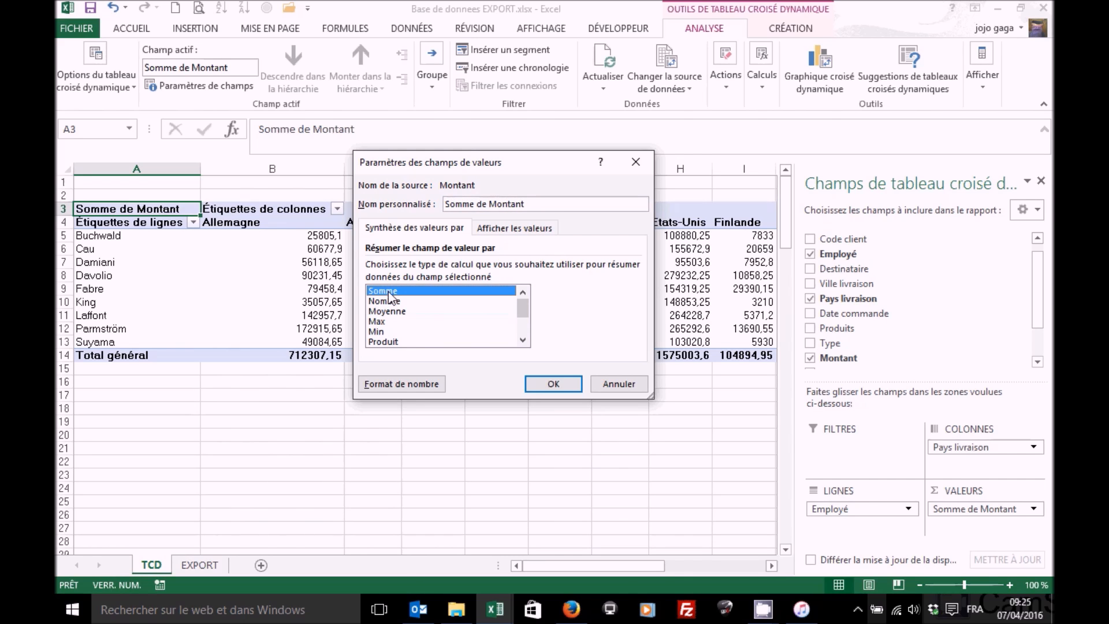
drag(430, 161, 538, 194)
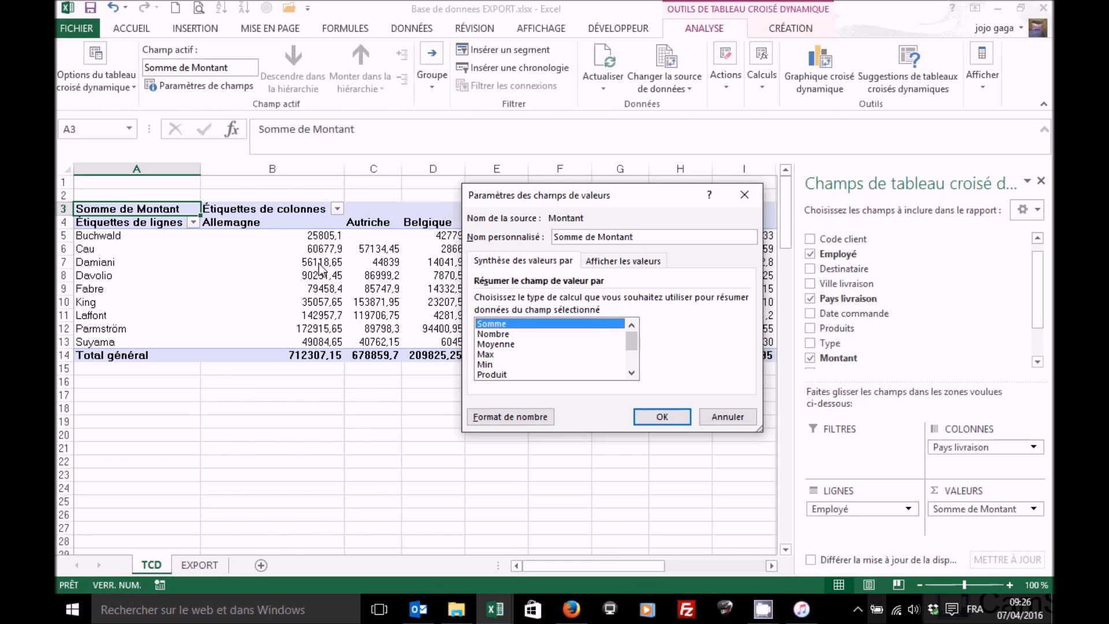
Step: Format the Somme de Montant values as Monétaire with 0 decimals and the € symbol
click(505, 418)
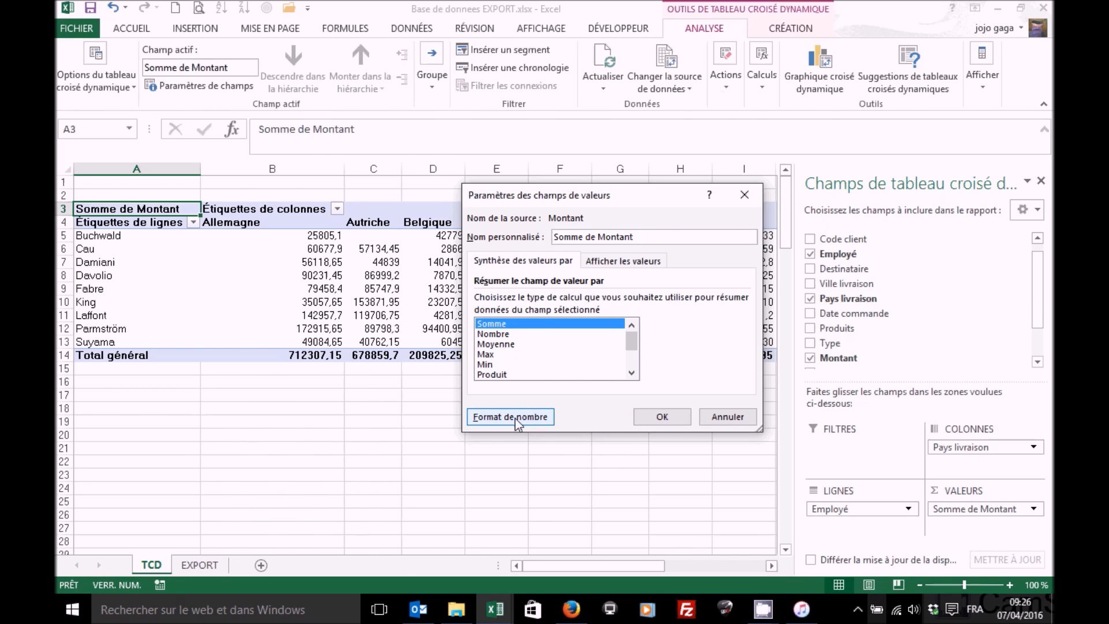
click(510, 417)
click(317, 176)
double_click(536, 205)
click(404, 220)
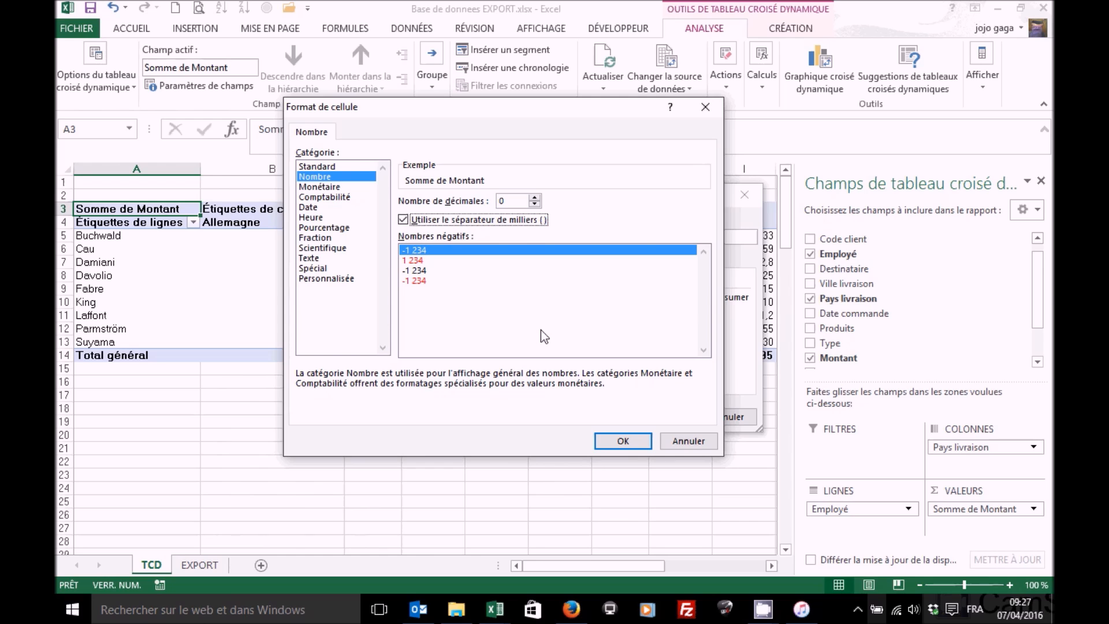
click(334, 187)
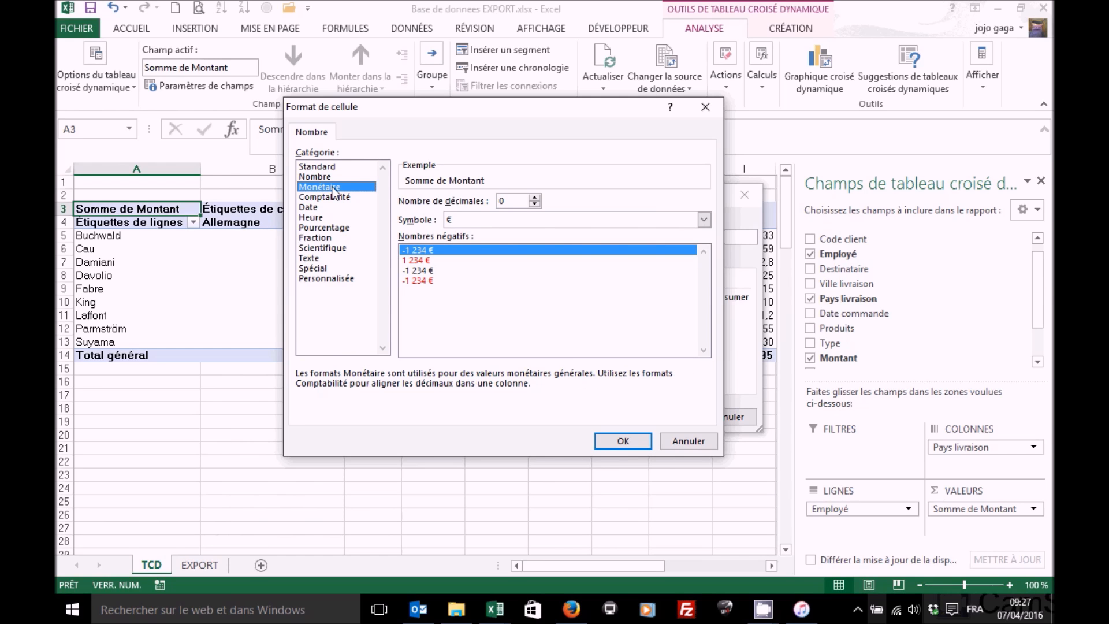
click(624, 441)
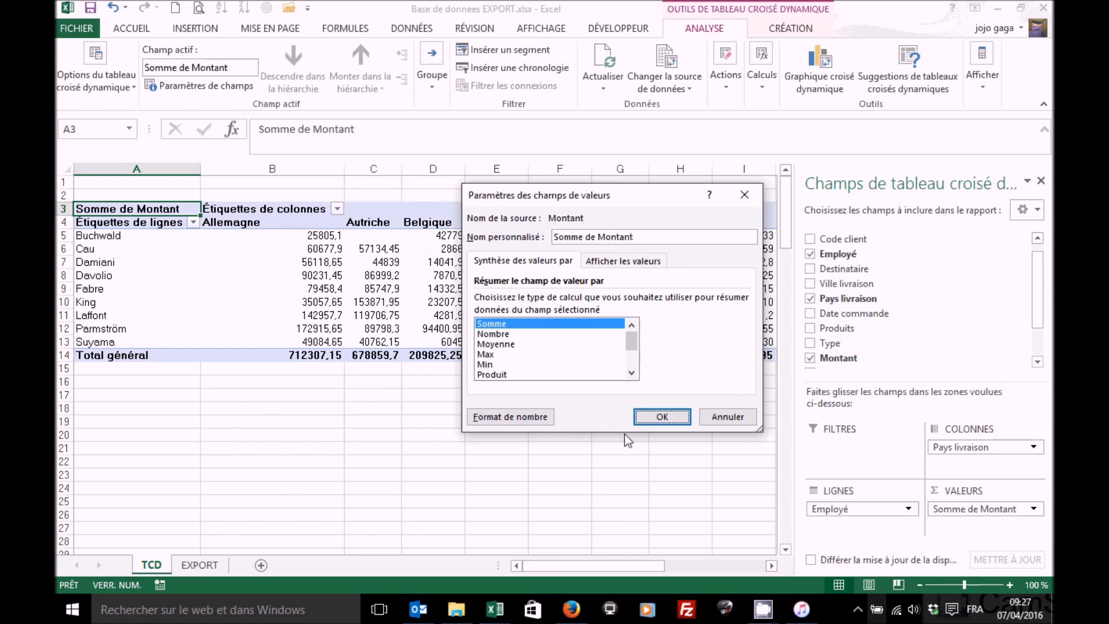
click(670, 417)
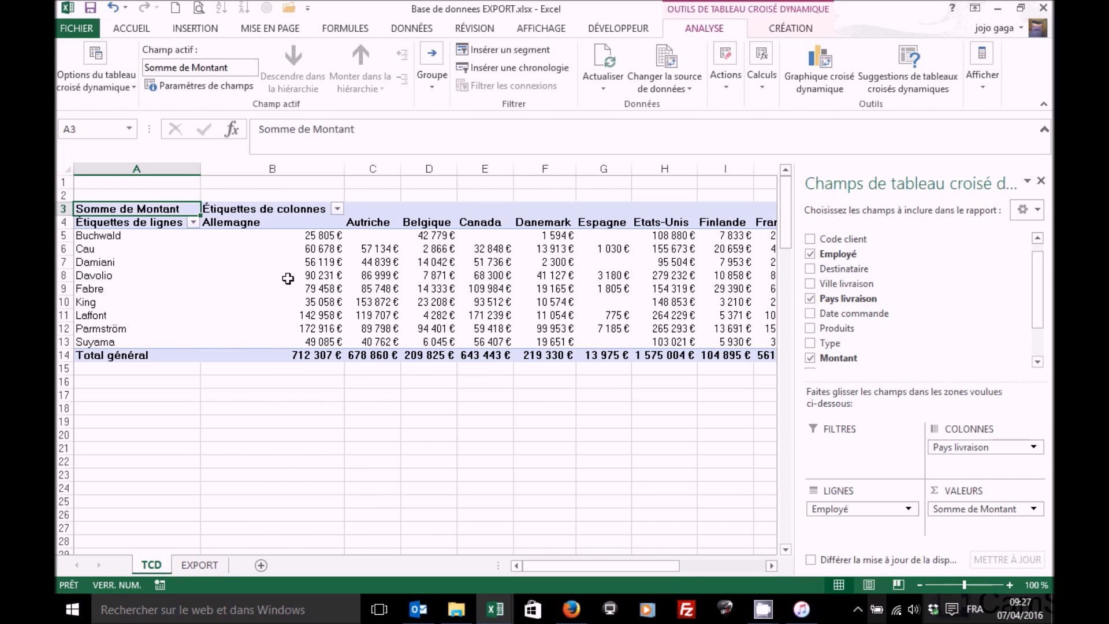
Step: Extract the source records behind the Etats-Unis amount in cell H8 to a new sheet, and delete that sheet
click(682, 276)
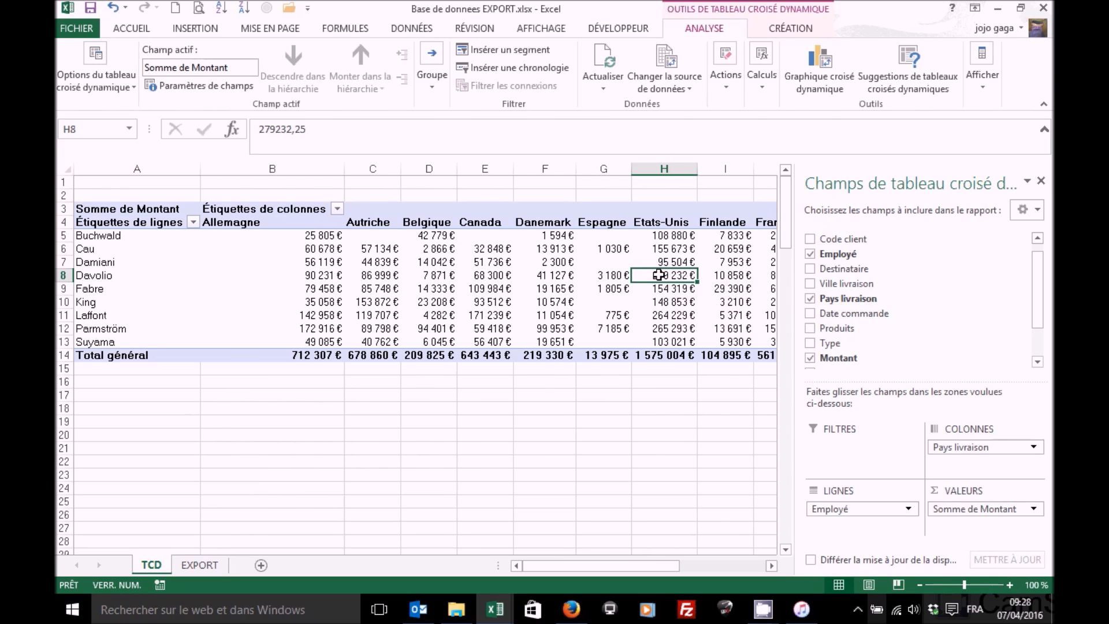
double_click(659, 275)
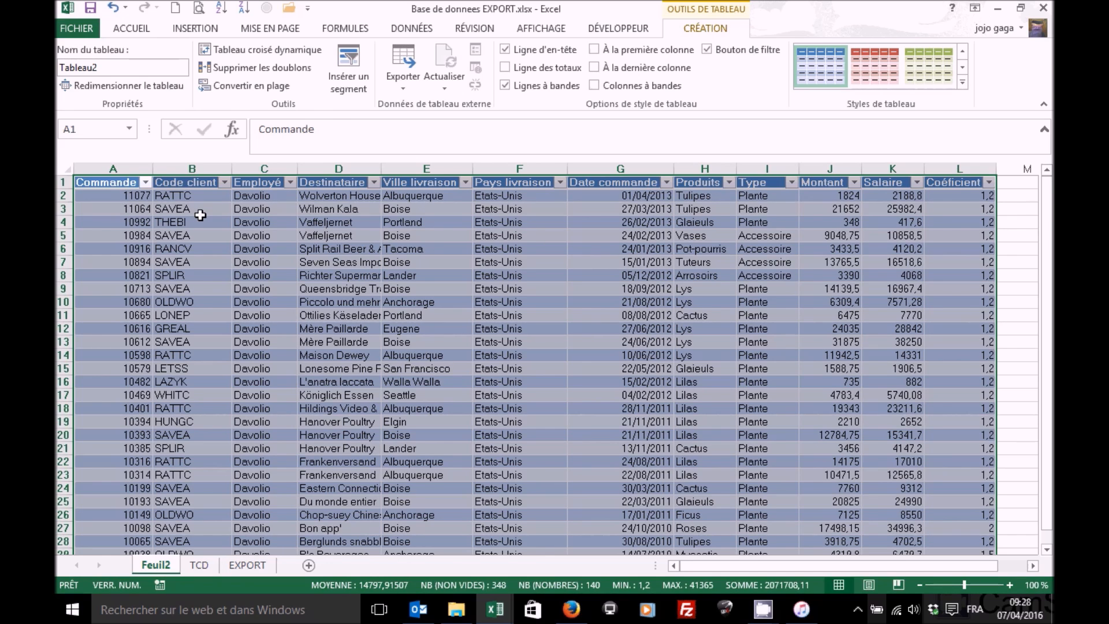
right_click(156, 569)
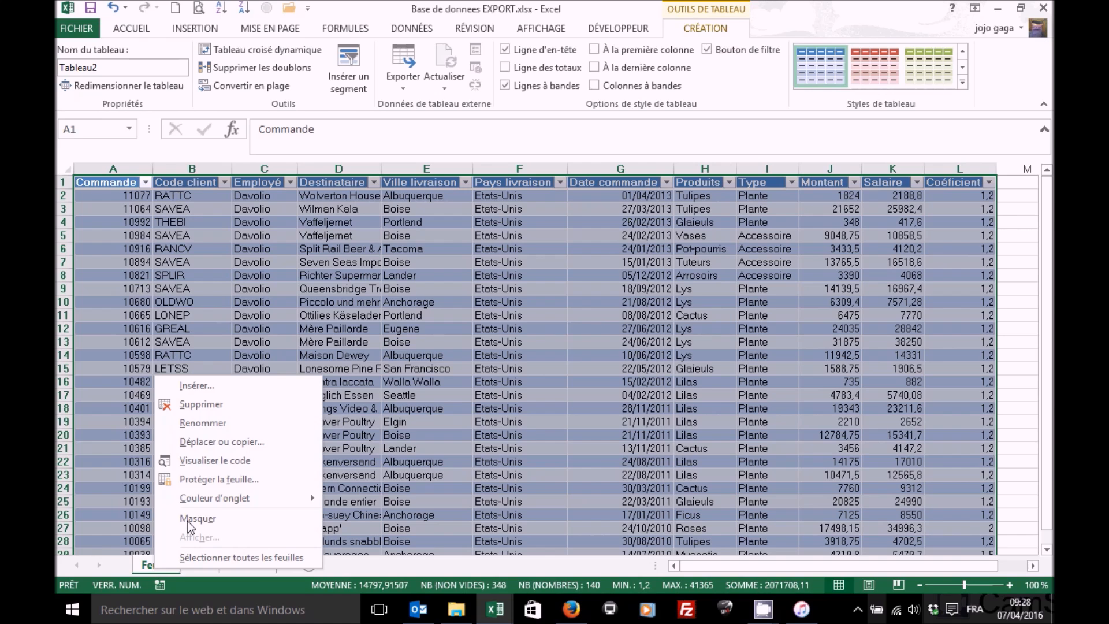
click(213, 404)
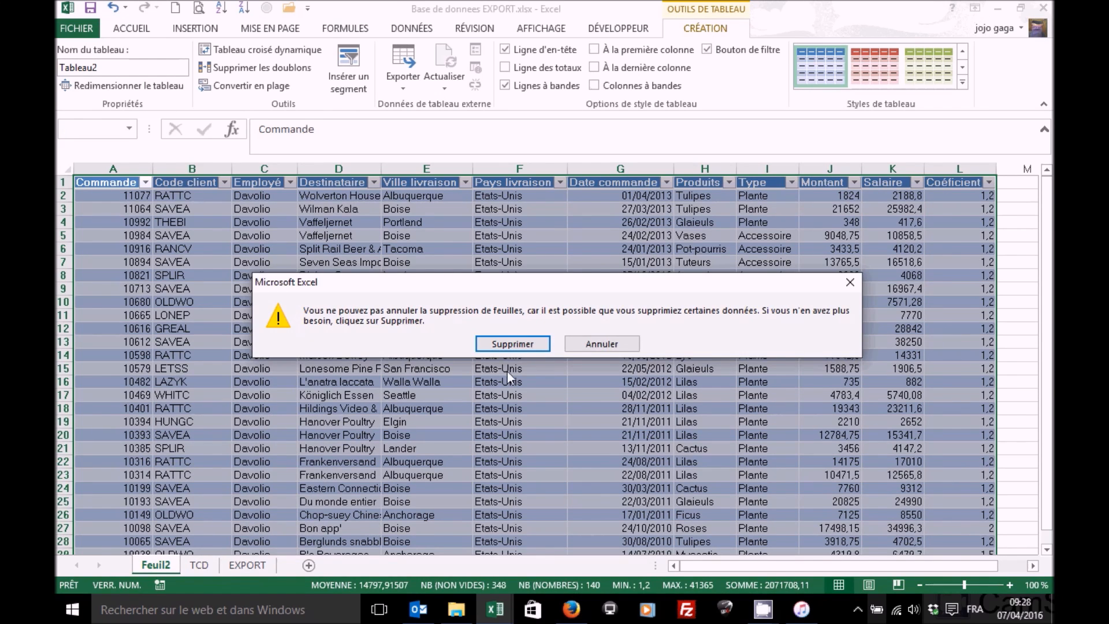
click(538, 344)
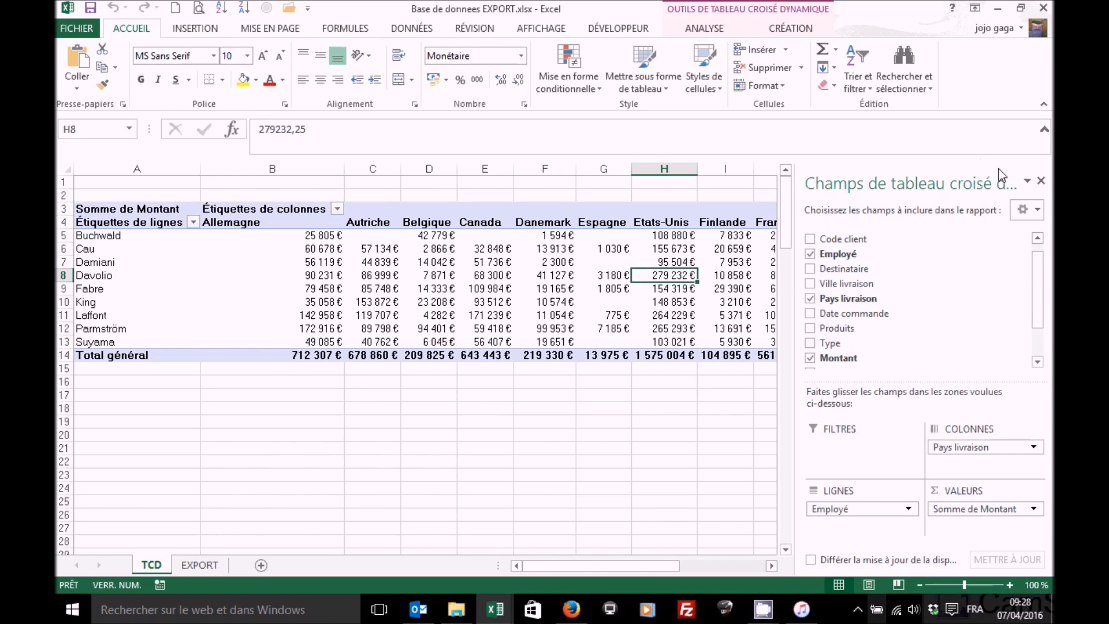
Step: Hide the pivot table field list by selecting empty cells outside the pivot table, and bring it back by selecting cell B8
click(627, 408)
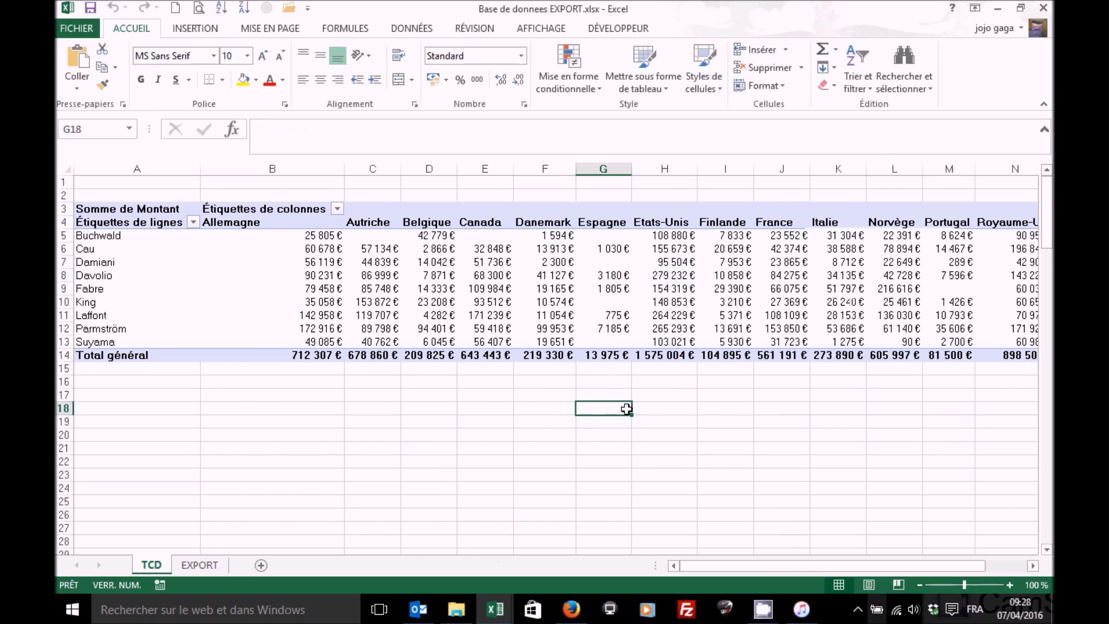
click(347, 422)
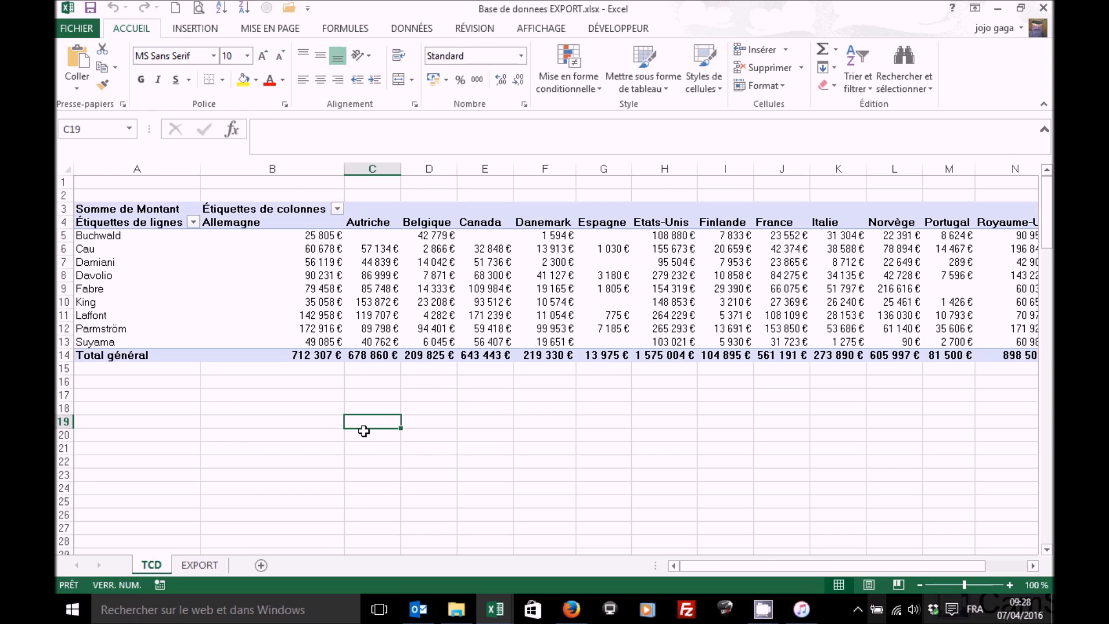
click(307, 276)
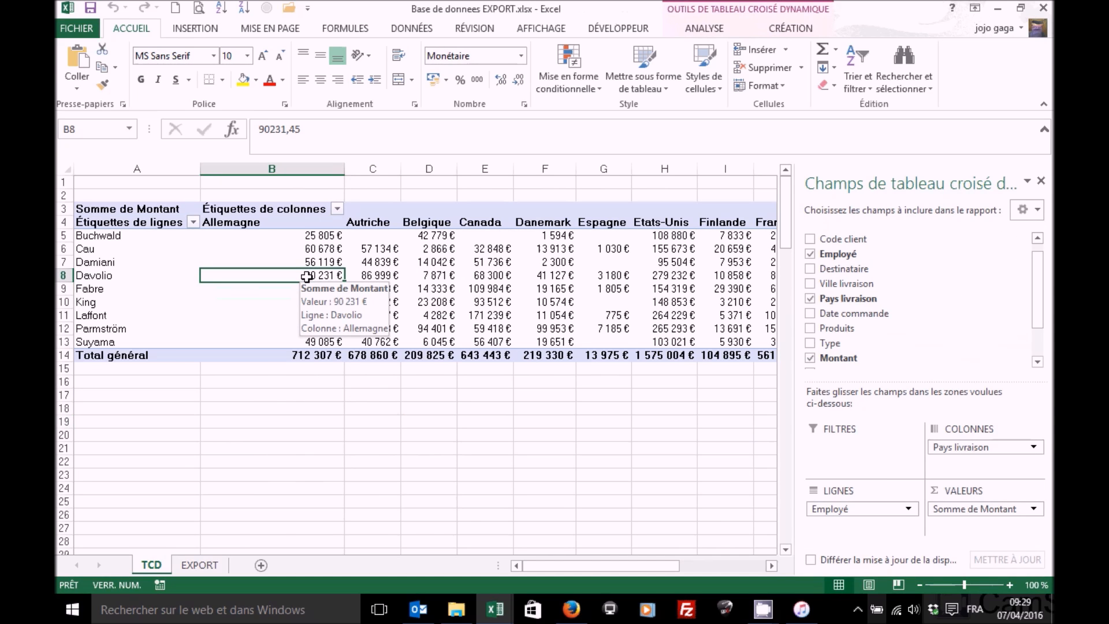
Step: Close the pivot table field list and display it again for the selected pivot table
click(704, 28)
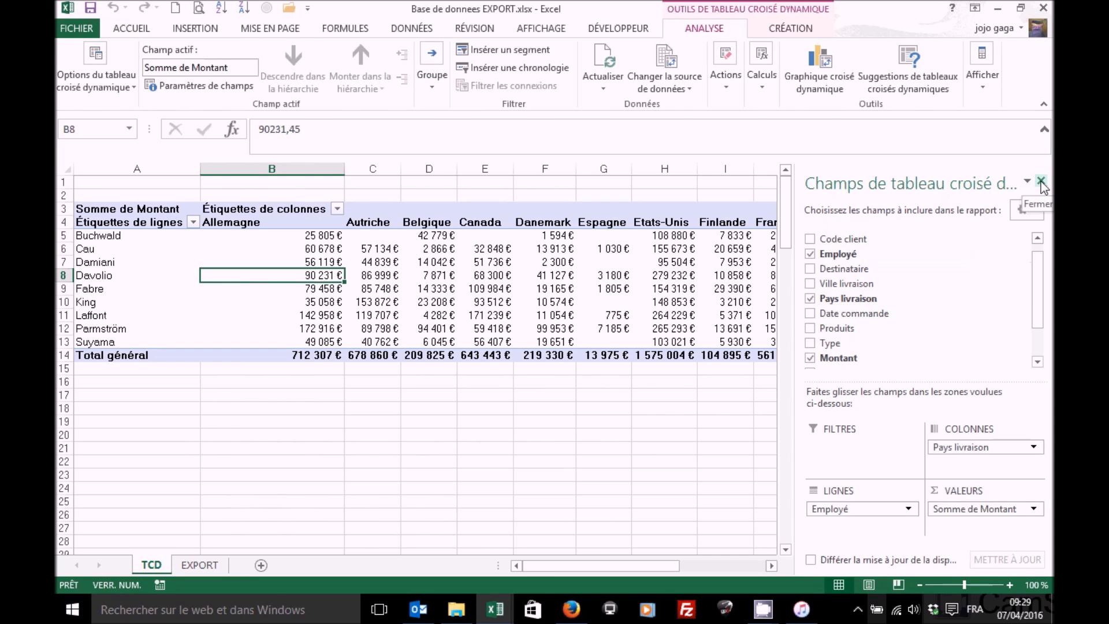
click(1041, 181)
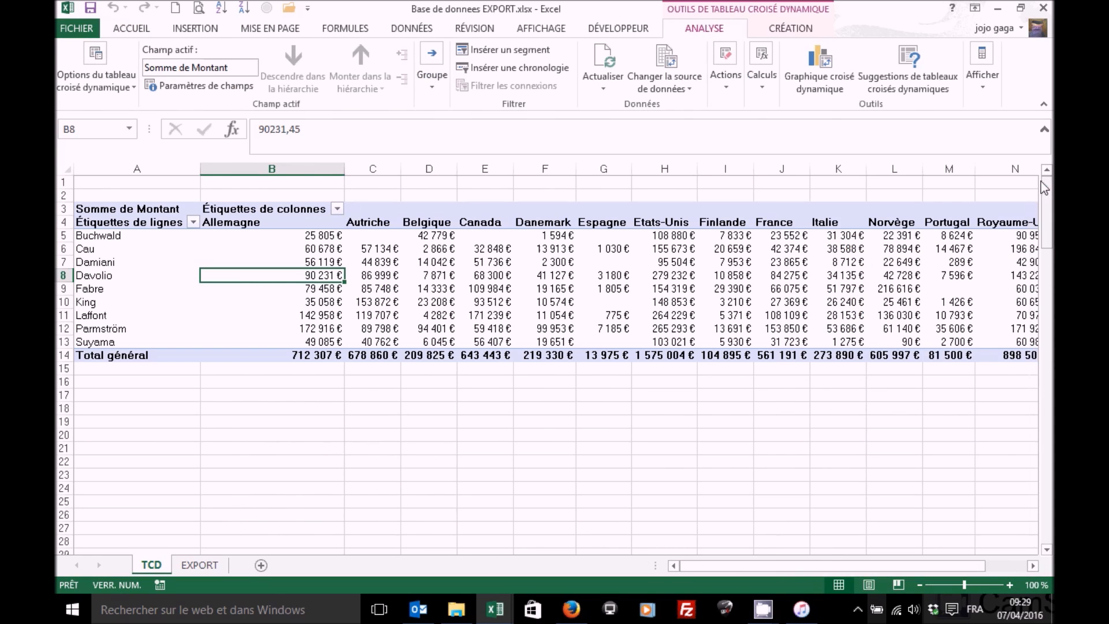
click(525, 406)
click(480, 315)
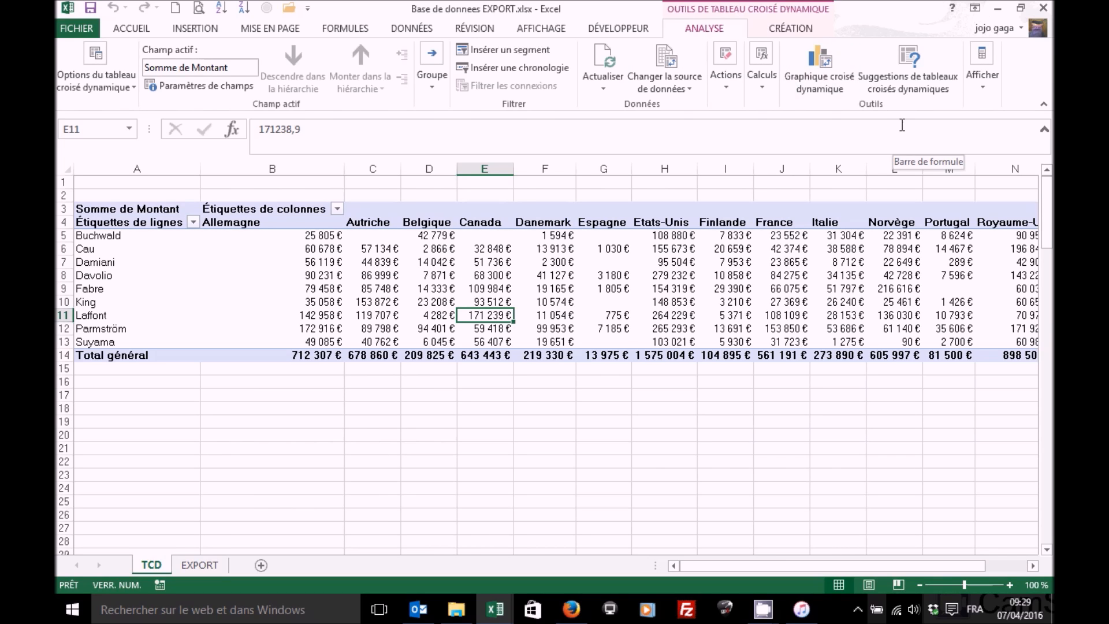
click(987, 85)
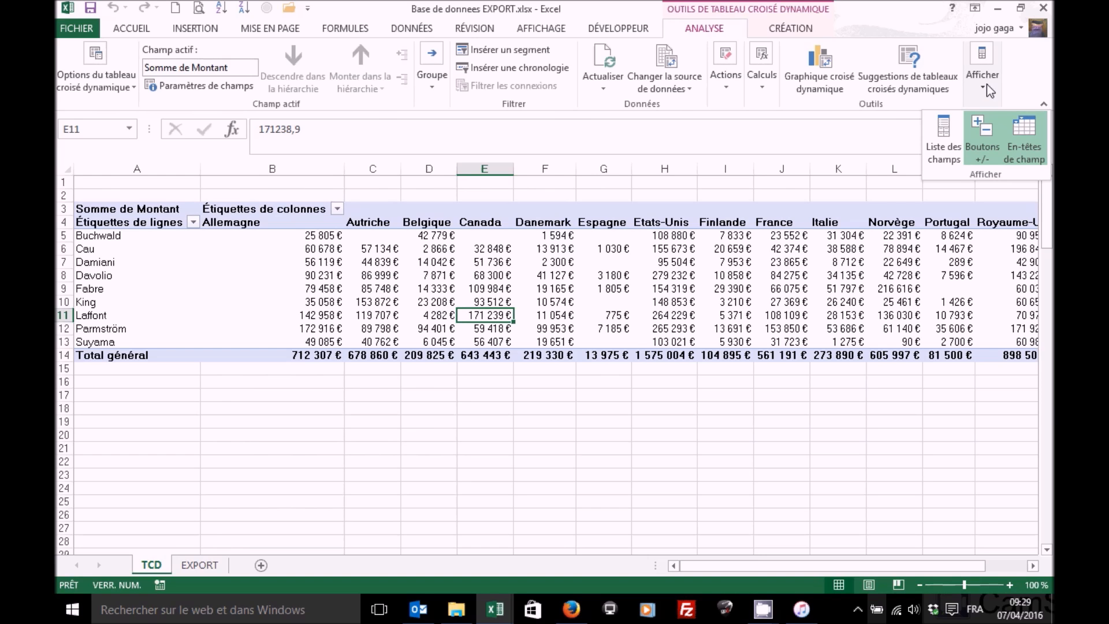
click(938, 119)
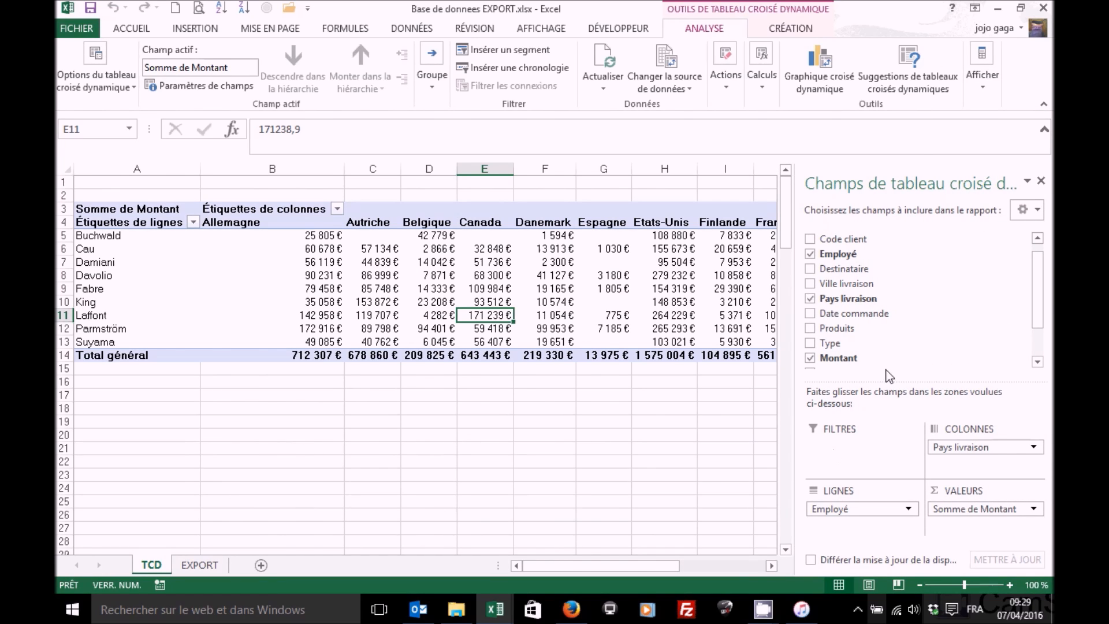
Step: Add the Produits field to the pivot table's filters and filter the report on Glaieuls
drag(872, 328, 836, 450)
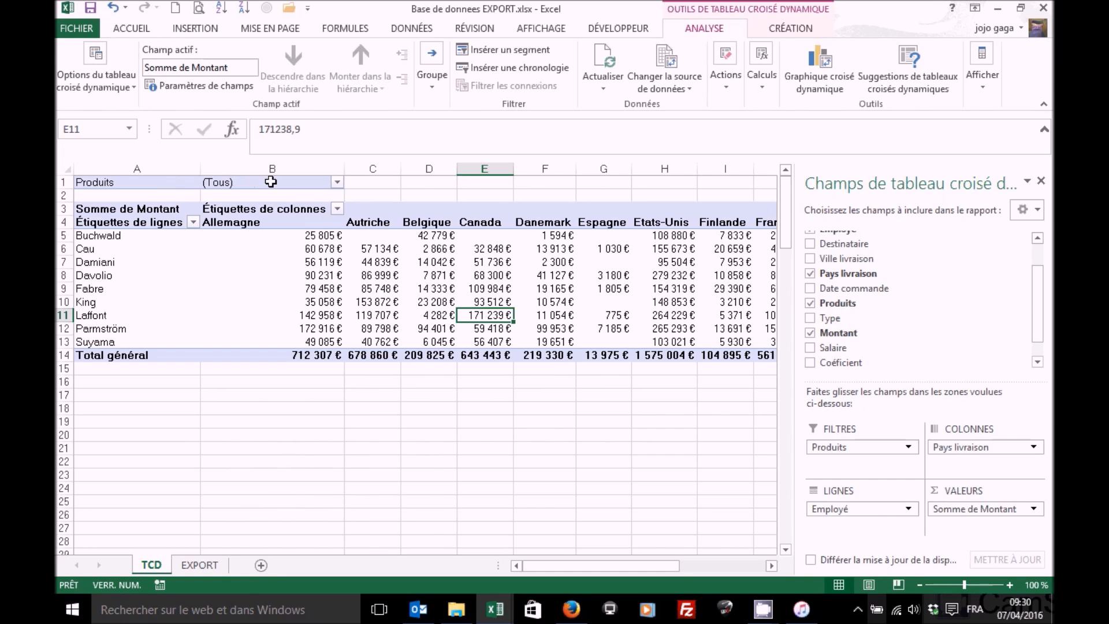
click(337, 183)
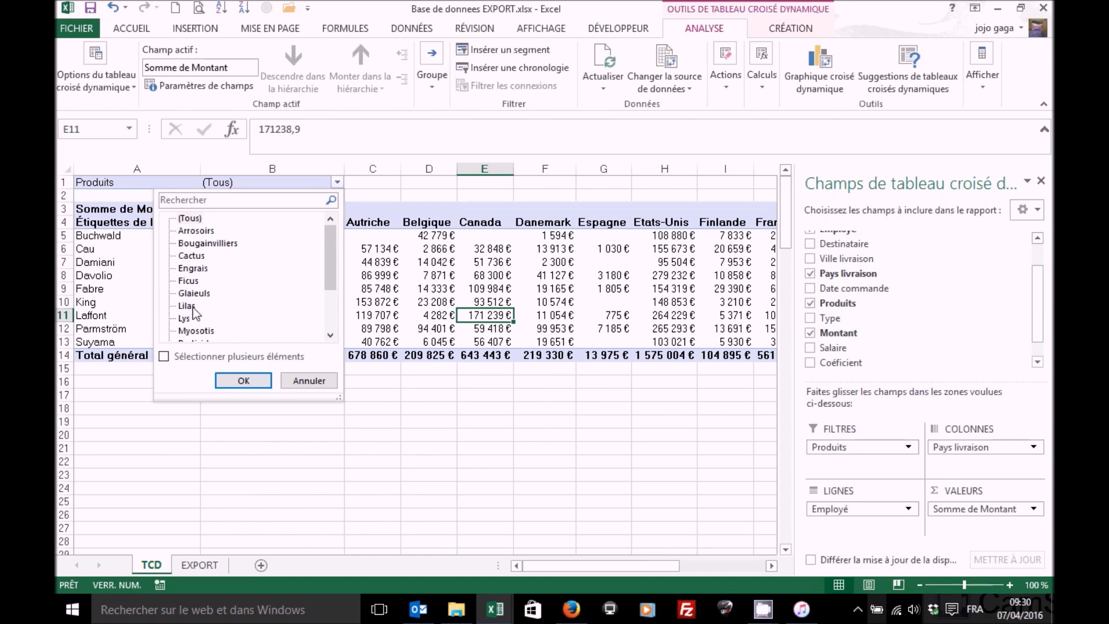
click(190, 293)
click(242, 380)
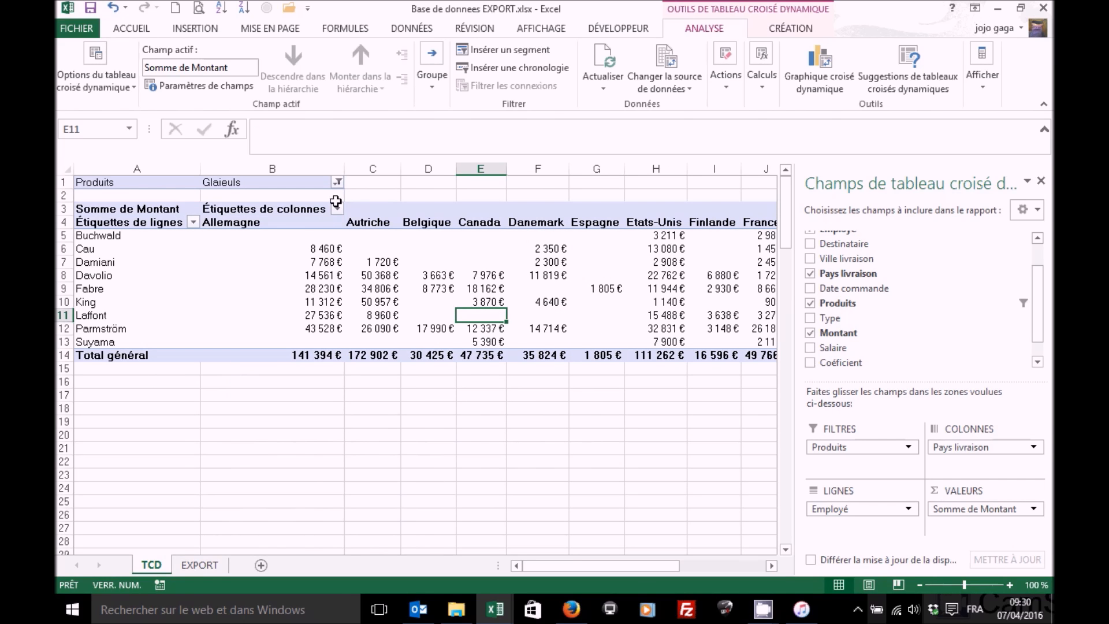
Step: Allow multiple items in the Produits filter and select Glaieuls, Lilas and Lys
click(338, 182)
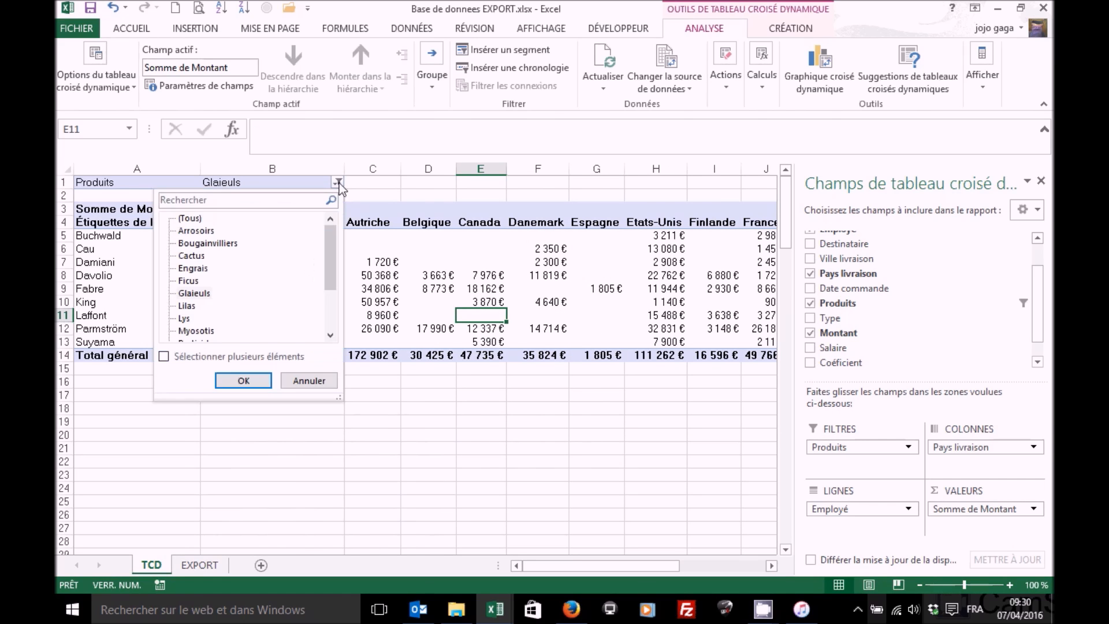
click(164, 357)
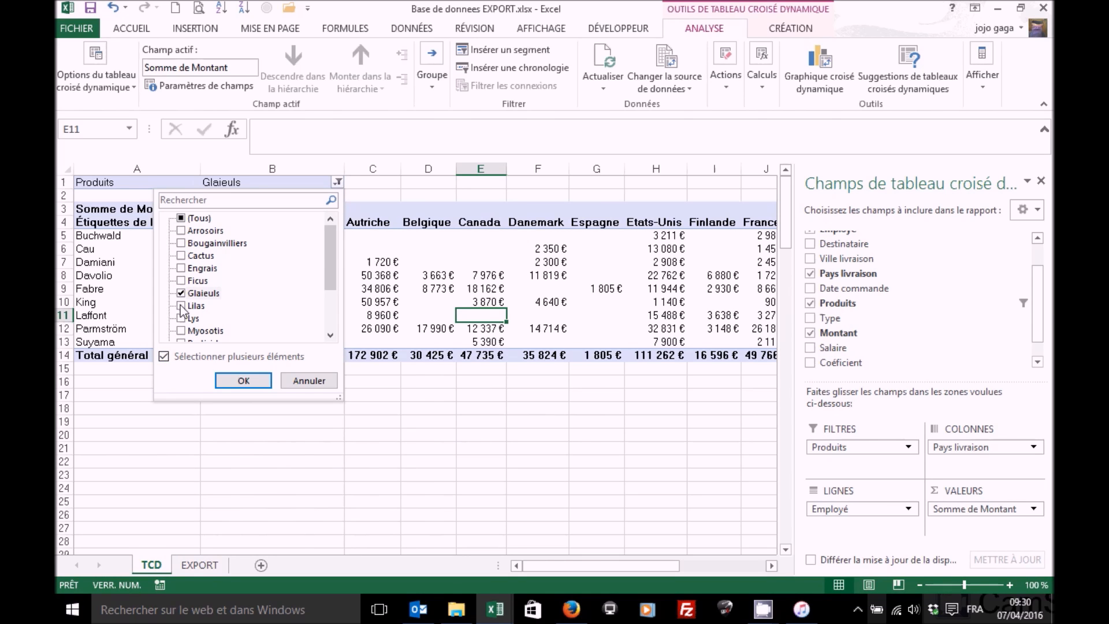
click(237, 380)
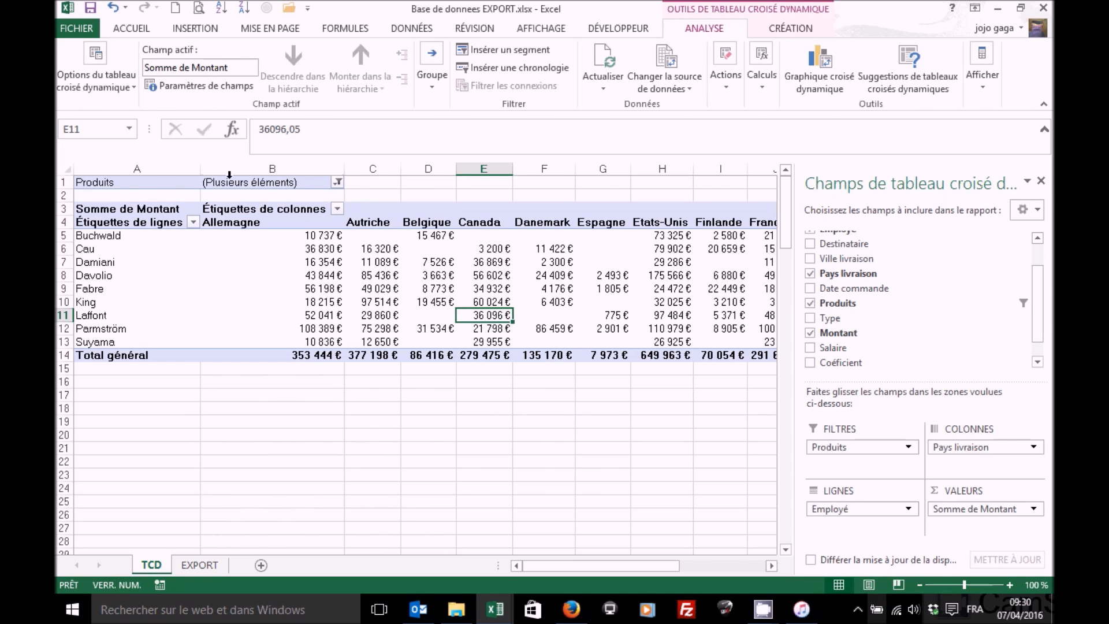
Step: Try Produits in the pivot table's rows, below and above Employé, and return it to the filters area
mouse_move(394, 289)
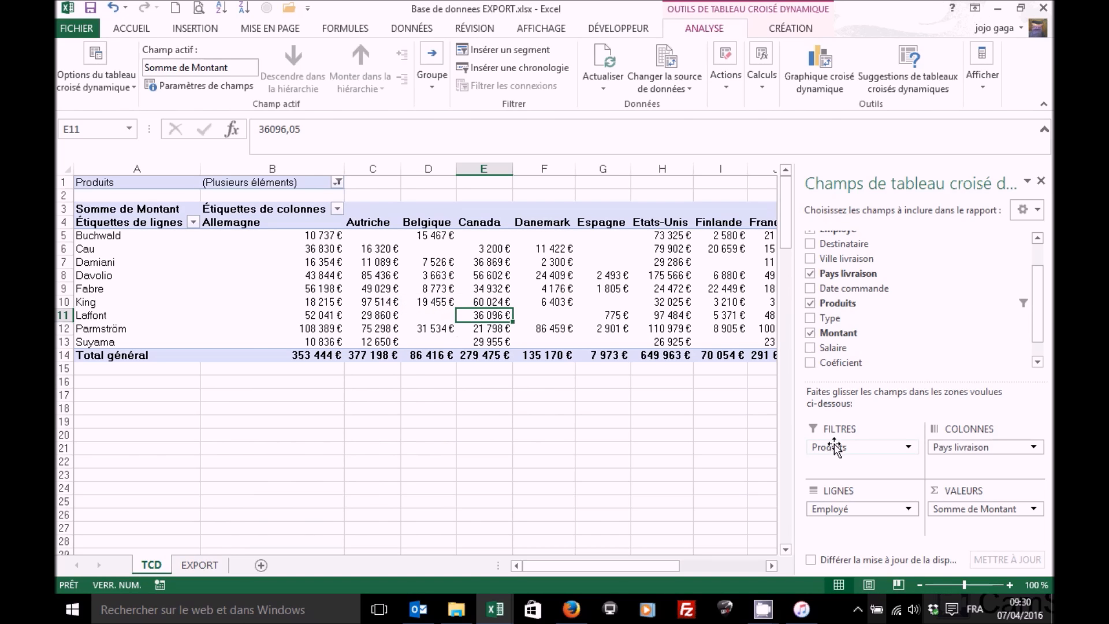
drag(857, 451, 847, 525)
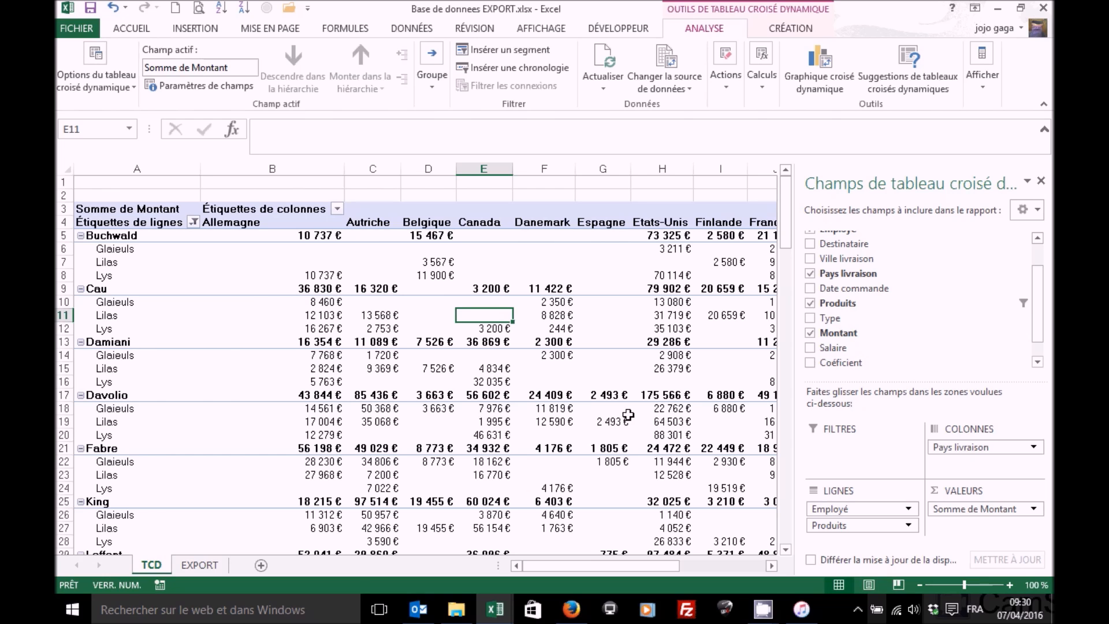
drag(837, 509, 838, 535)
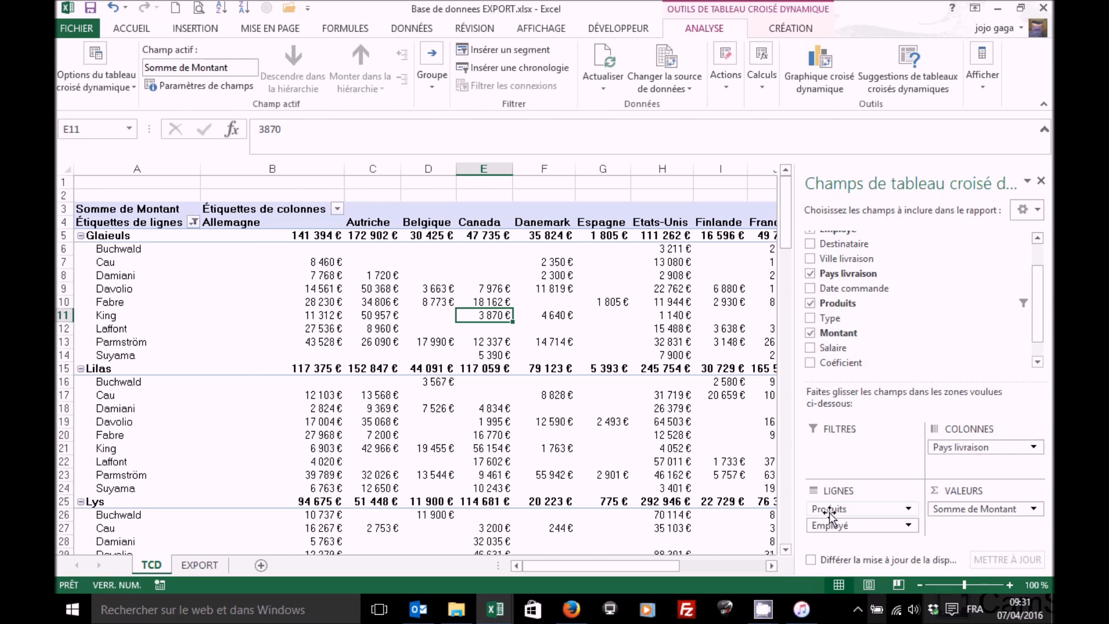
drag(852, 512, 858, 466)
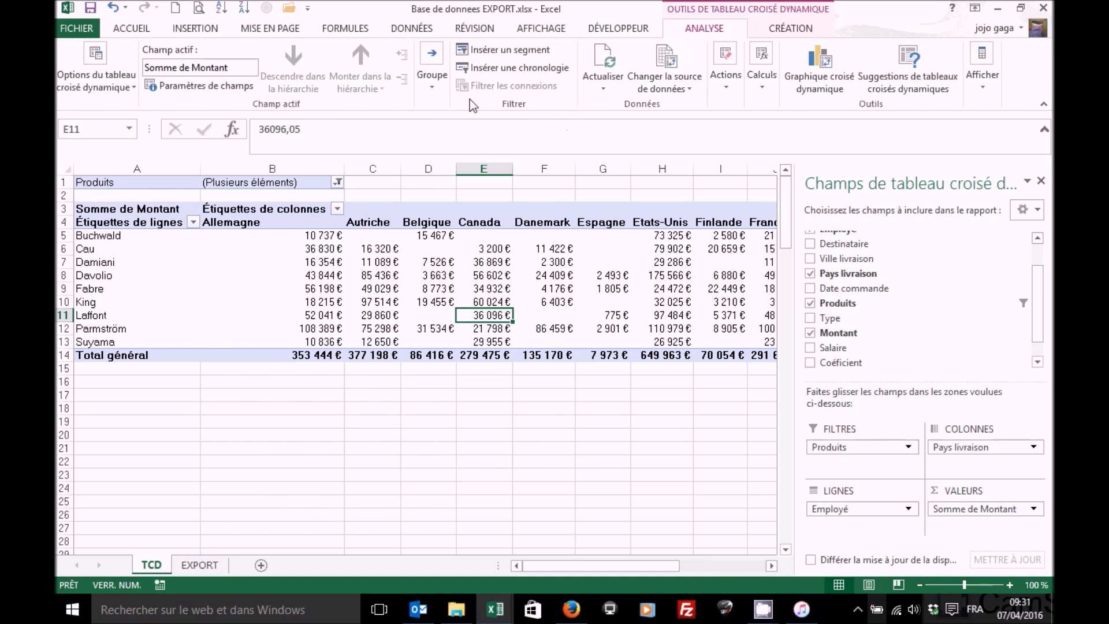
Step: Insert slicers for the Employé, Pays livraison, Produits and Type fields of the pivot table
click(476, 49)
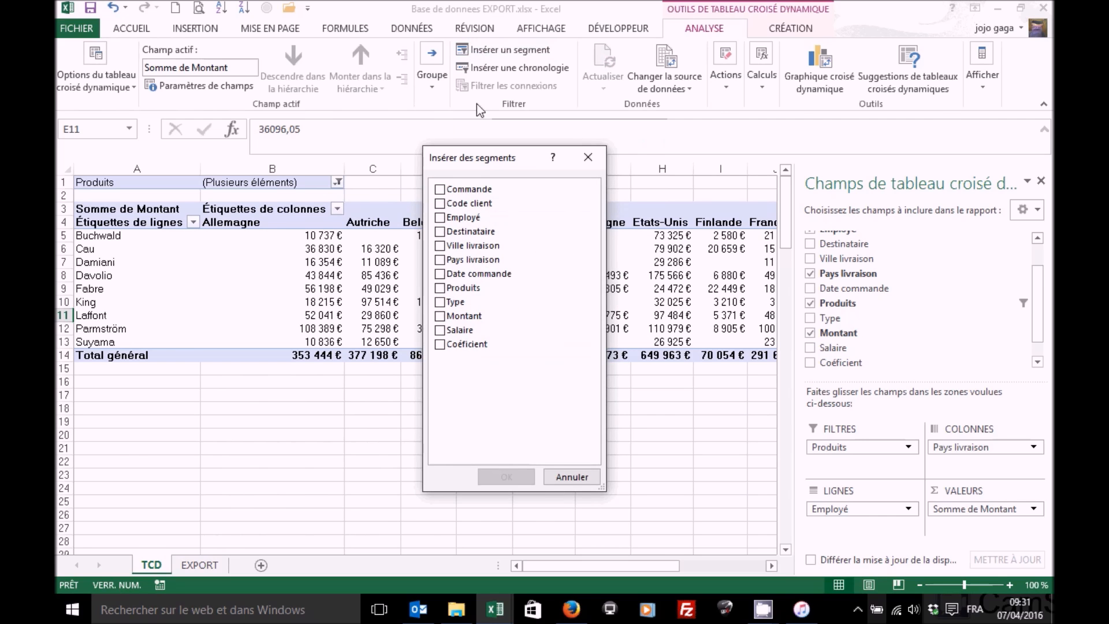
click(448, 291)
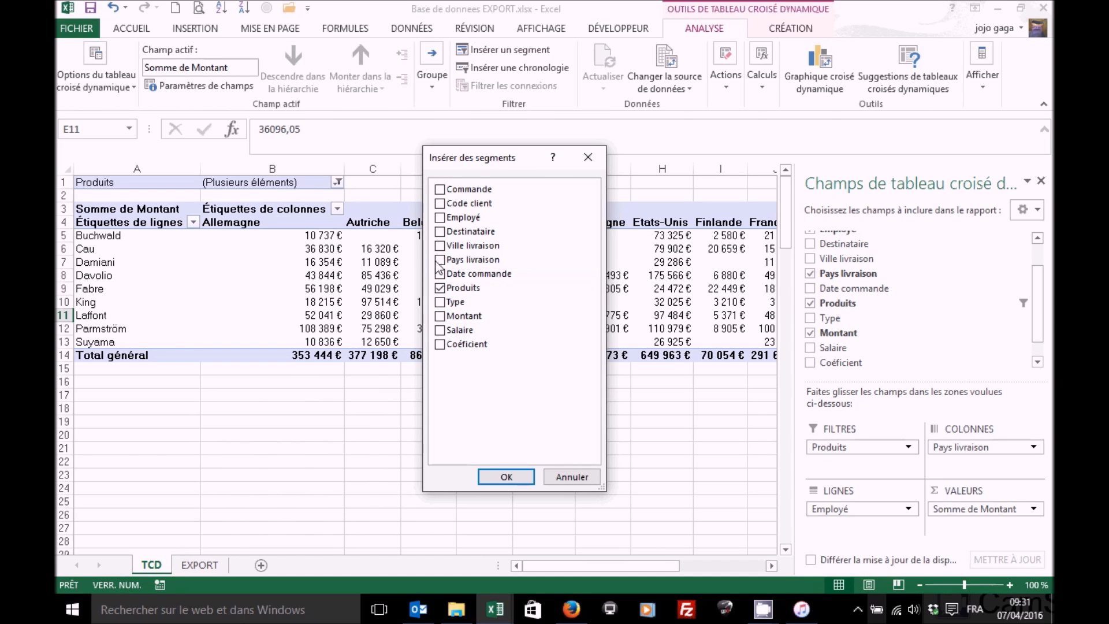
click(440, 260)
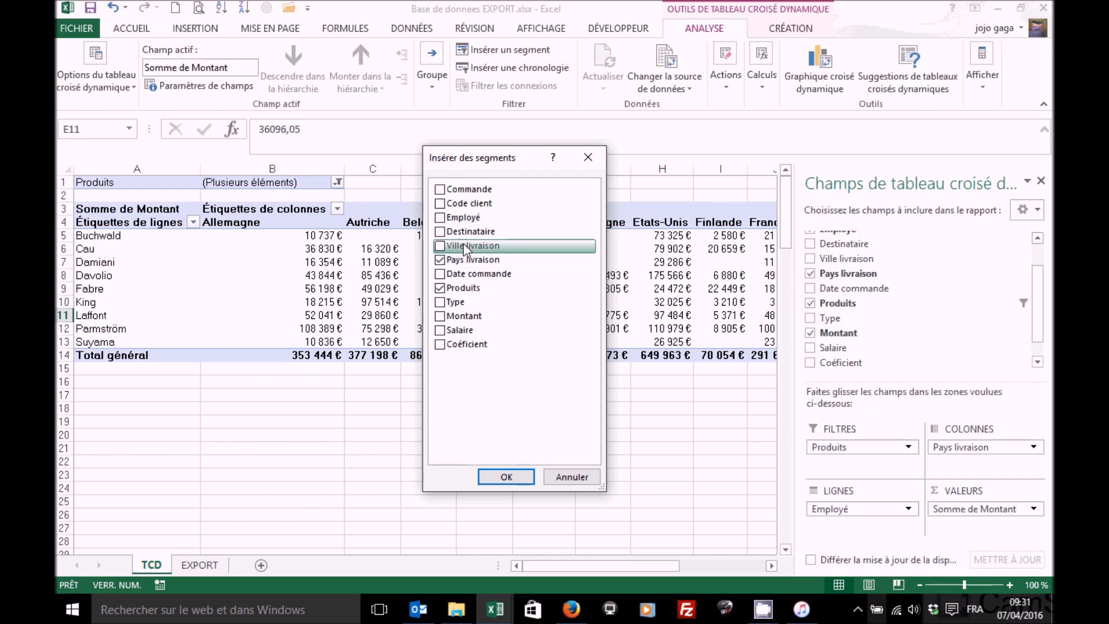
click(441, 219)
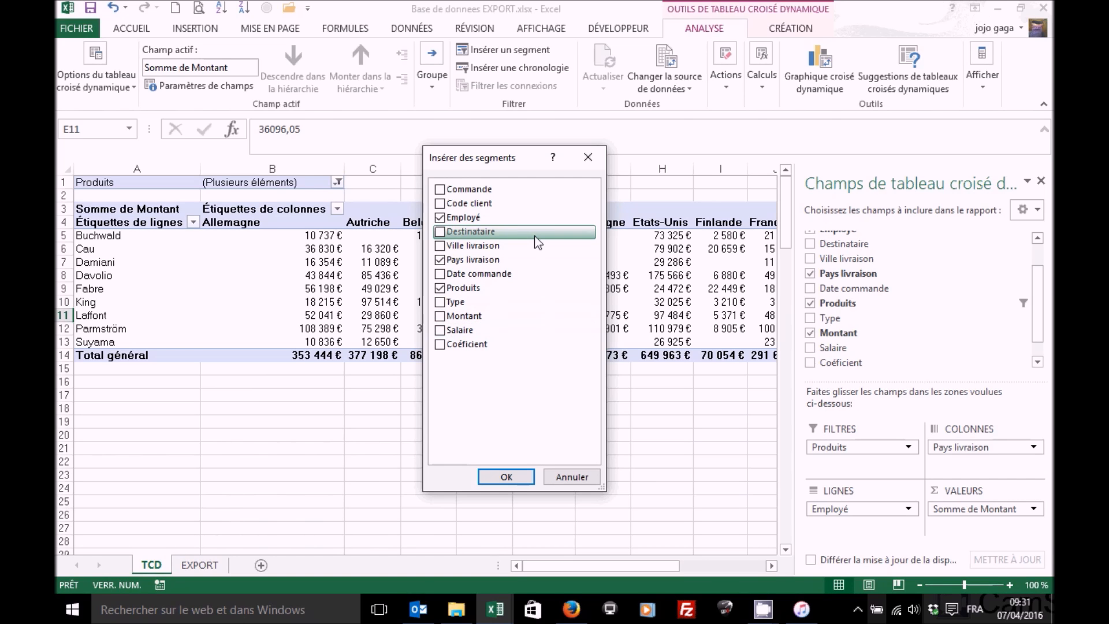
click(441, 302)
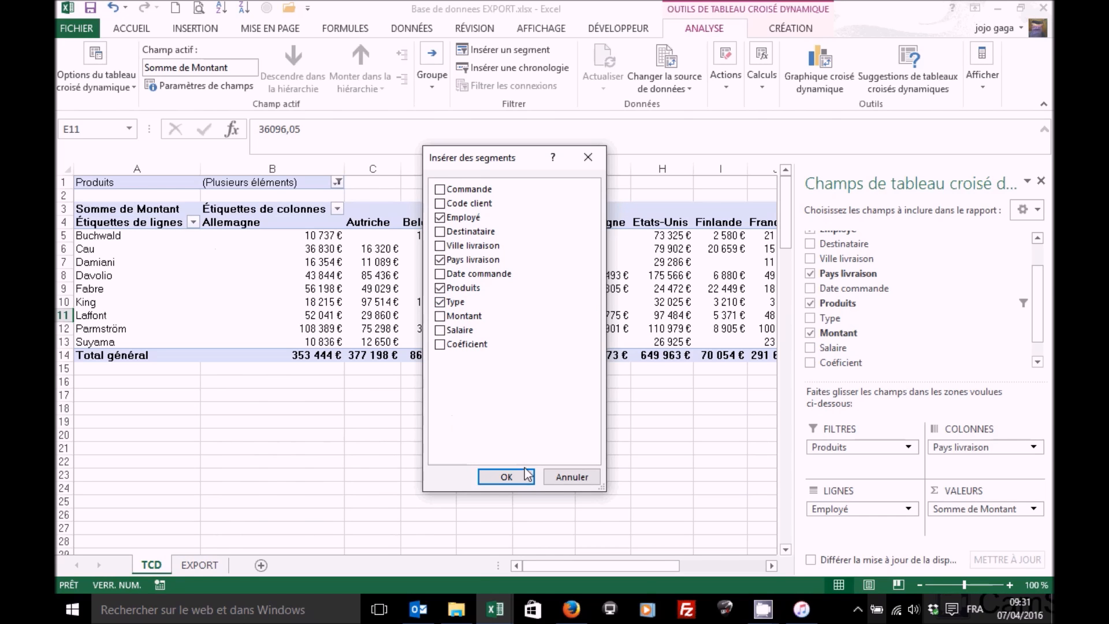
click(498, 477)
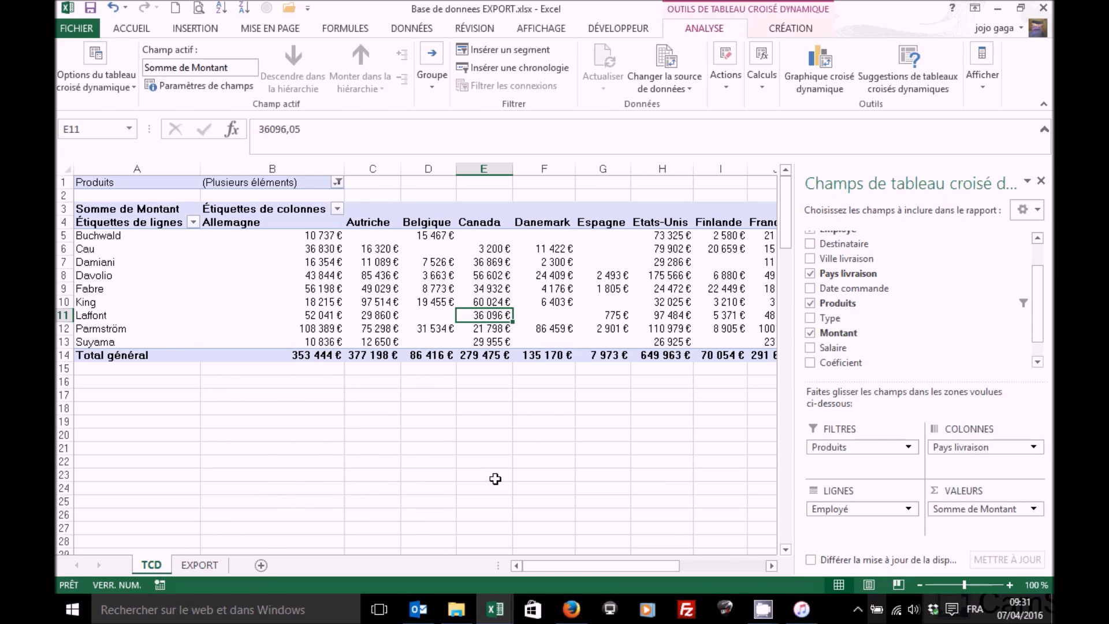
click(192, 219)
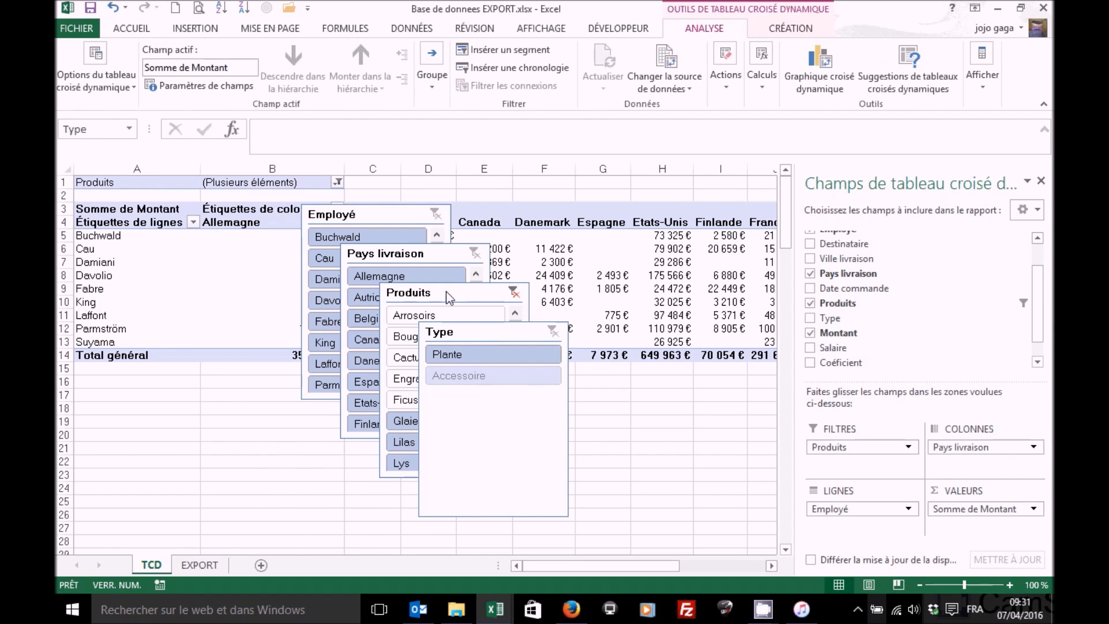
Step: Spread the overlapping Type, Produits and Pays livraison slicers apart so each slicer's items can be read
drag(482, 335, 660, 343)
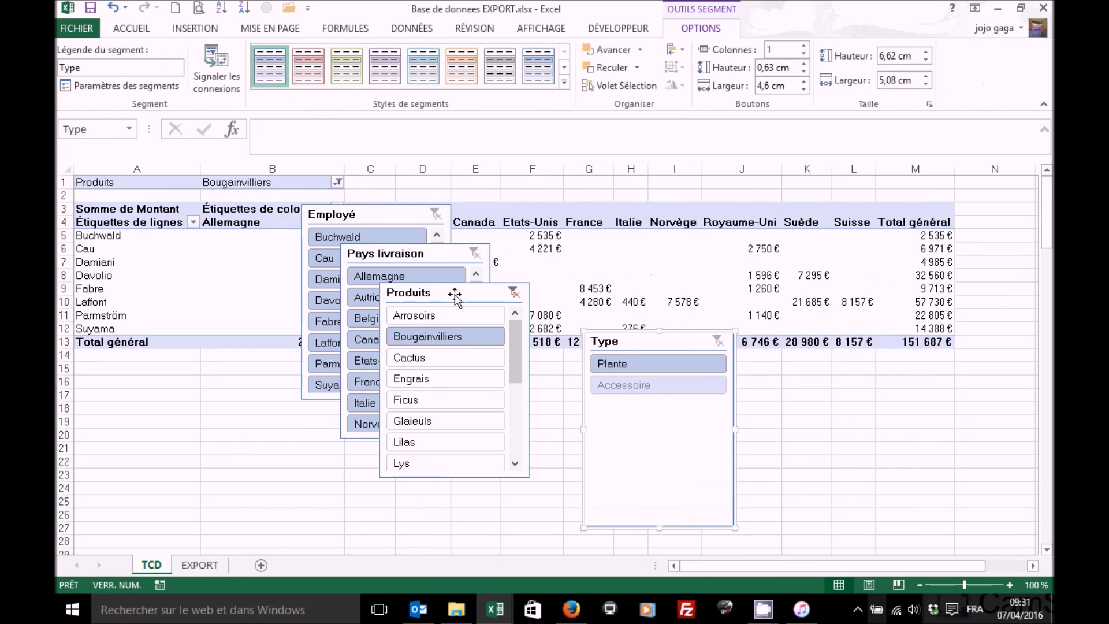
drag(506, 292, 659, 146)
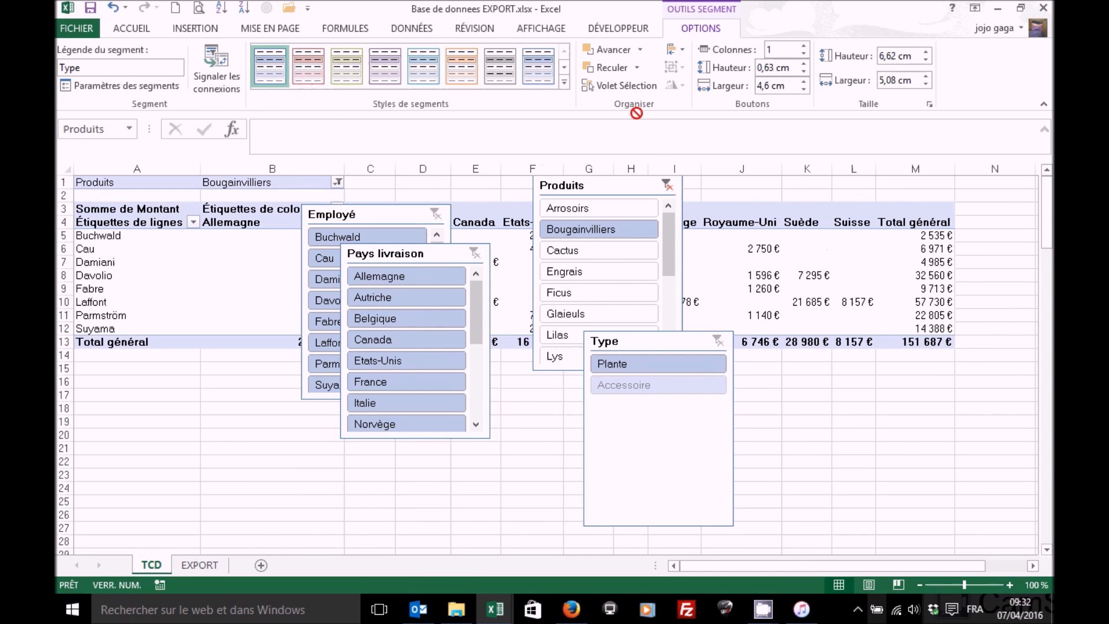
drag(636, 114, 635, 115)
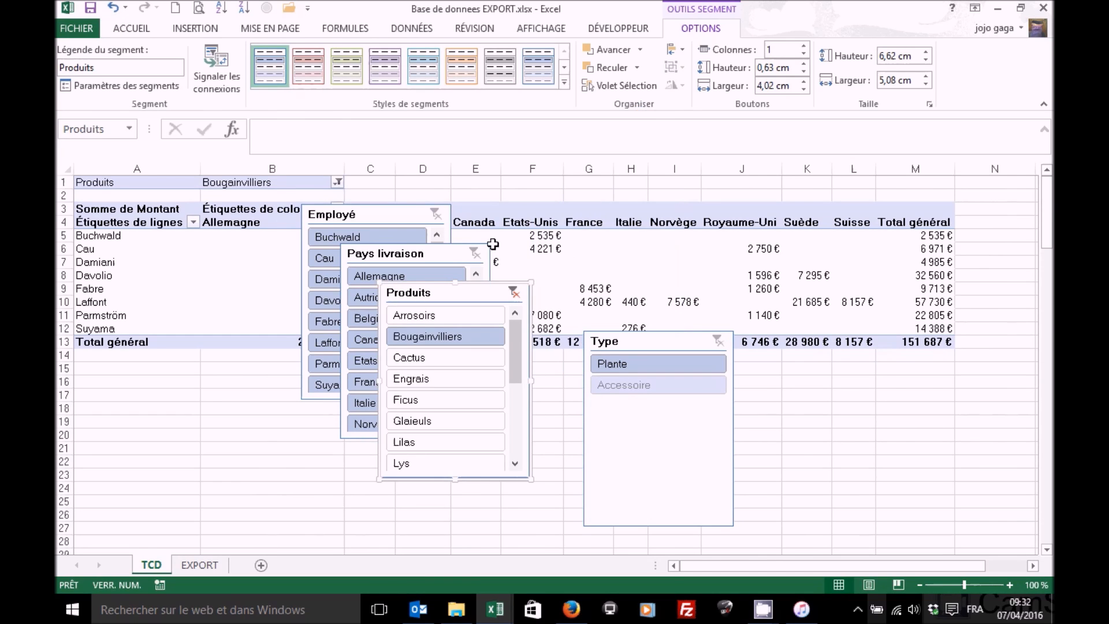
drag(462, 295, 577, 199)
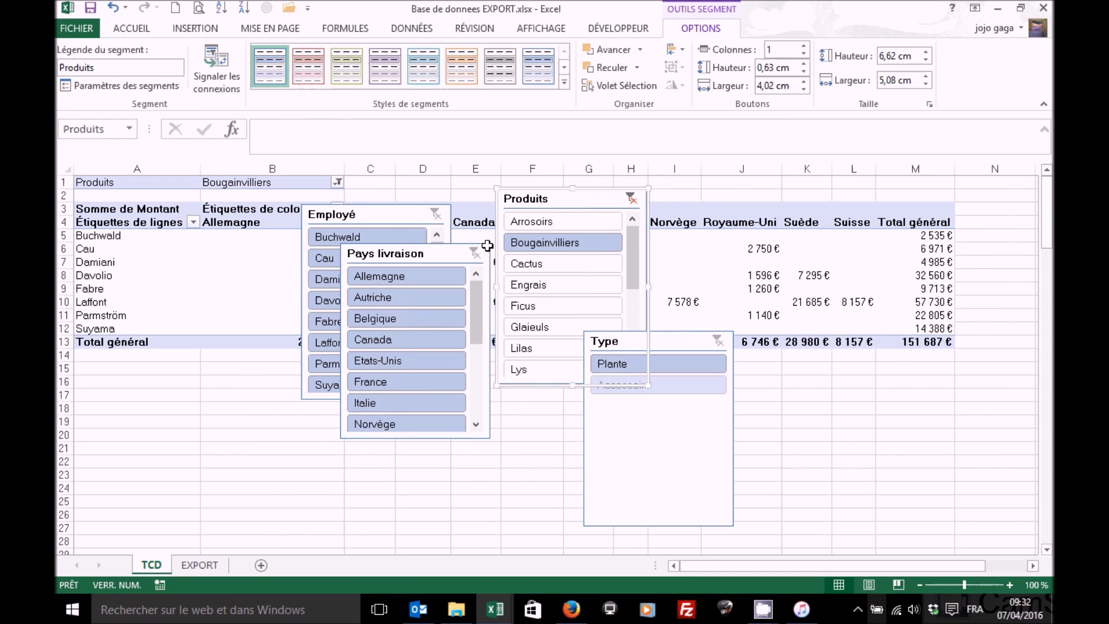
drag(410, 284, 203, 384)
drag(648, 342, 719, 357)
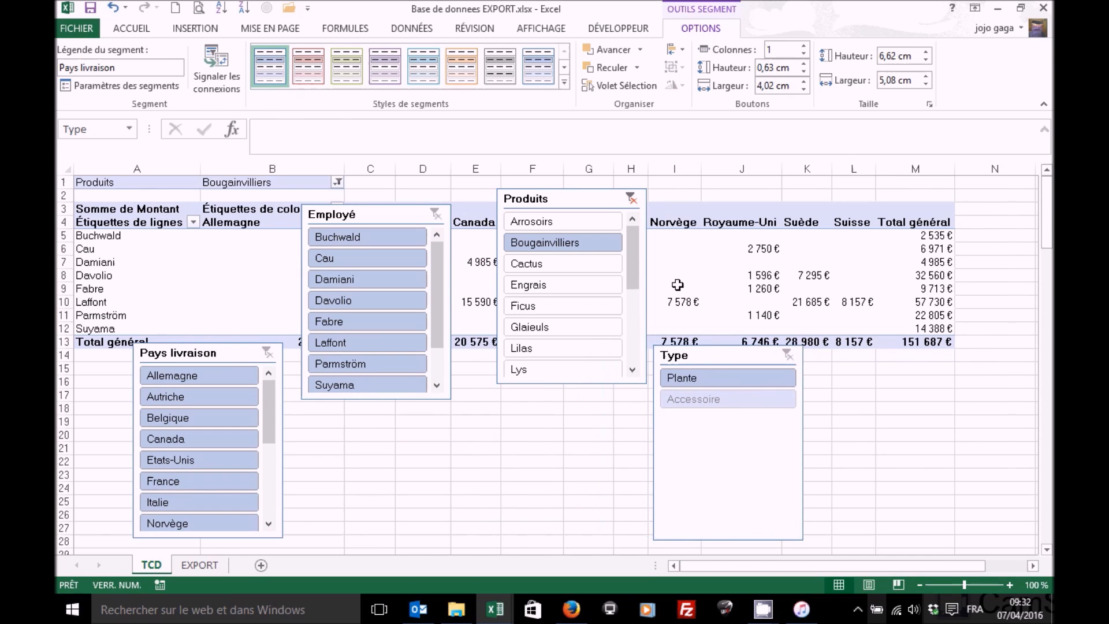
mouse_move(633, 246)
mouse_down()
mouse_move(634, 336)
mouse_move(631, 242)
mouse_up()
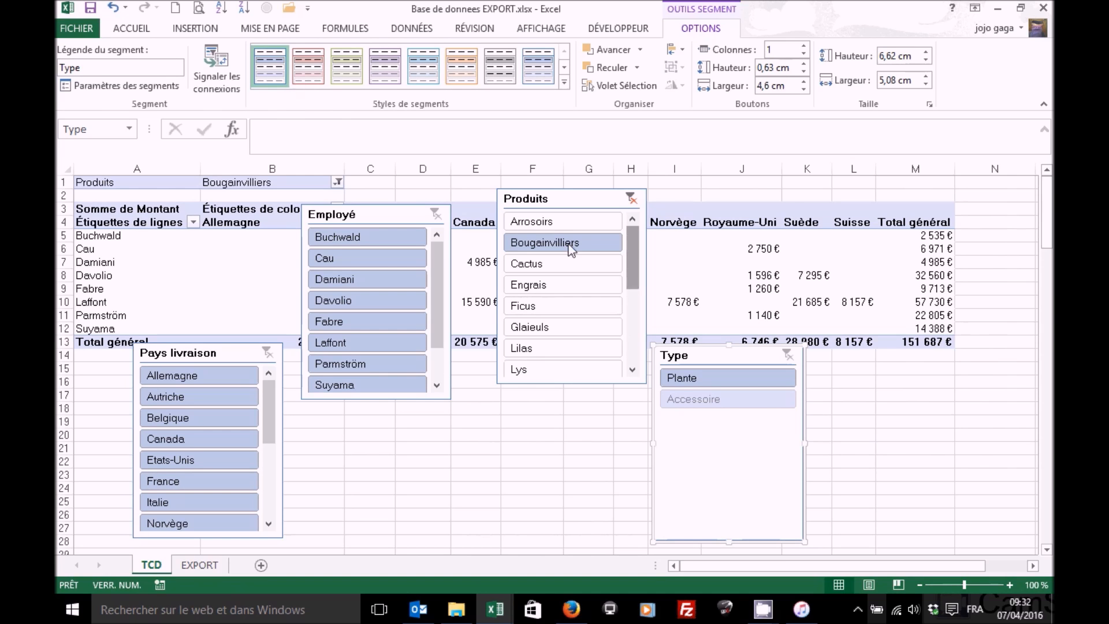
Step: Add Cactus and Engrais to Bougainvilliers in the Produits report filter
click(338, 182)
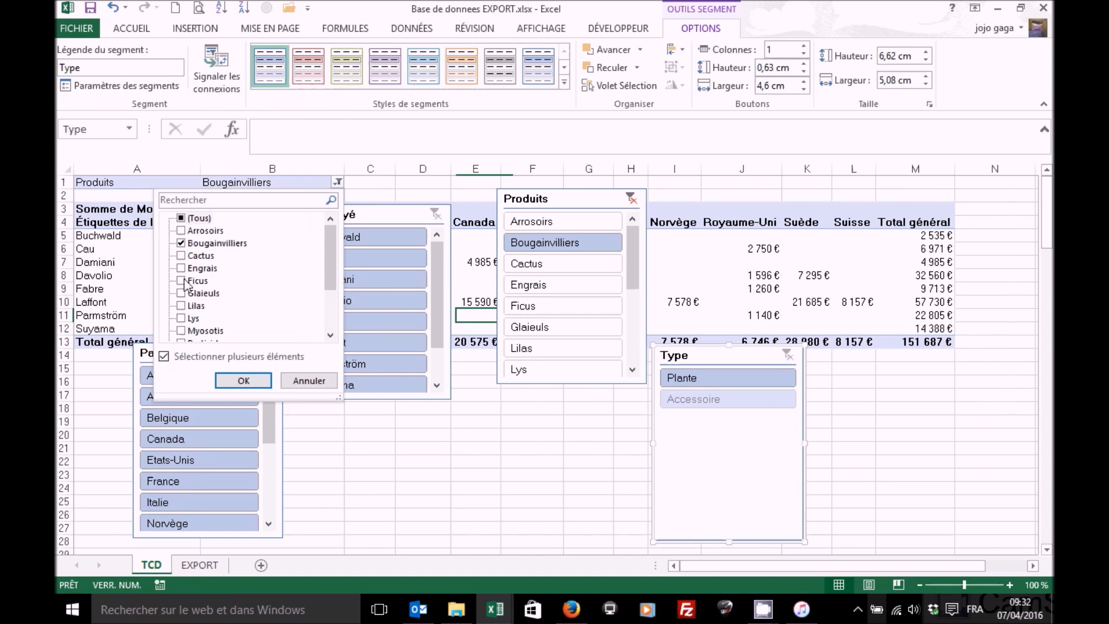
click(181, 255)
click(181, 268)
click(243, 381)
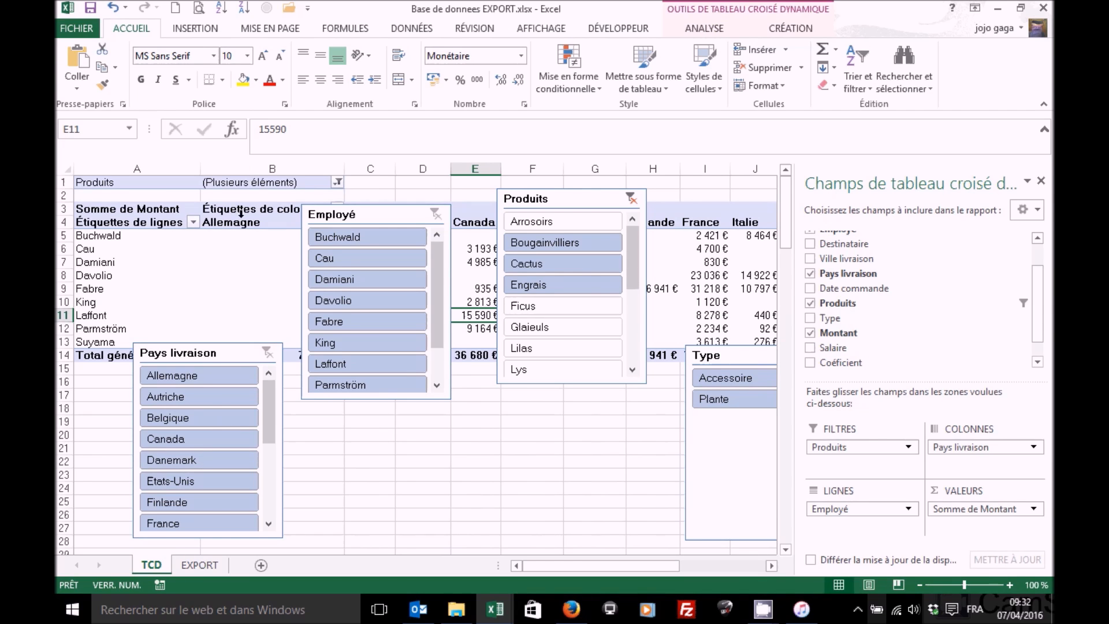
Step: Filter the pivot table with the Produits slicer on Glaieuls, on Lilas and on Engrais in turn
click(552, 327)
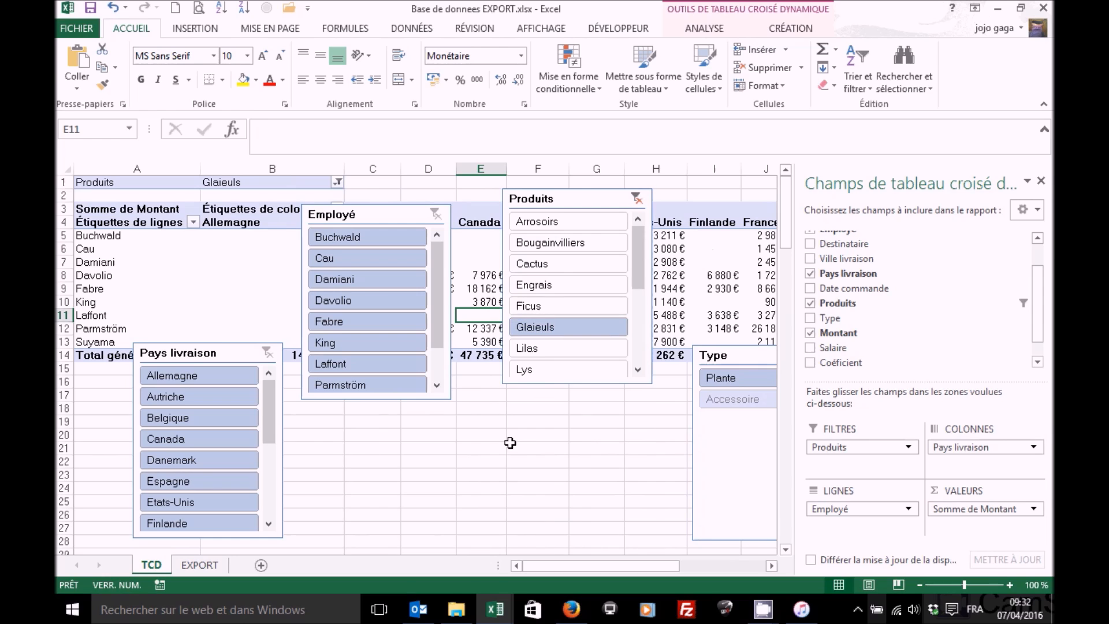
click(533, 349)
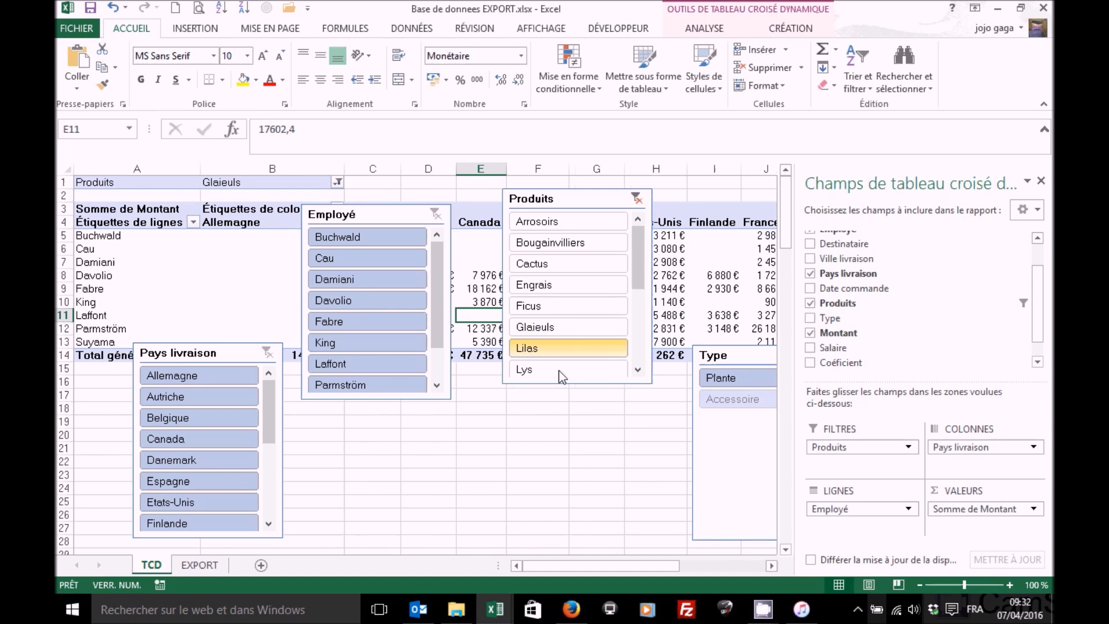
click(558, 285)
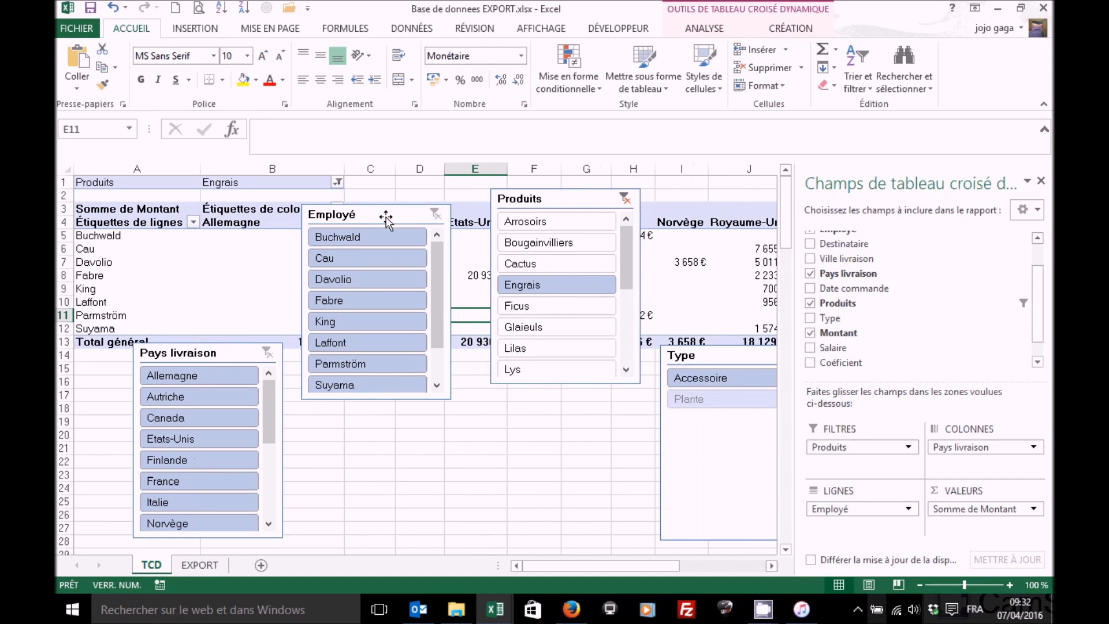
Step: Move the Employé and Produits slicers down beside Pays livraison, and try Arrosoirs in the Produits slicer before clearing its filter
drag(384, 211, 364, 364)
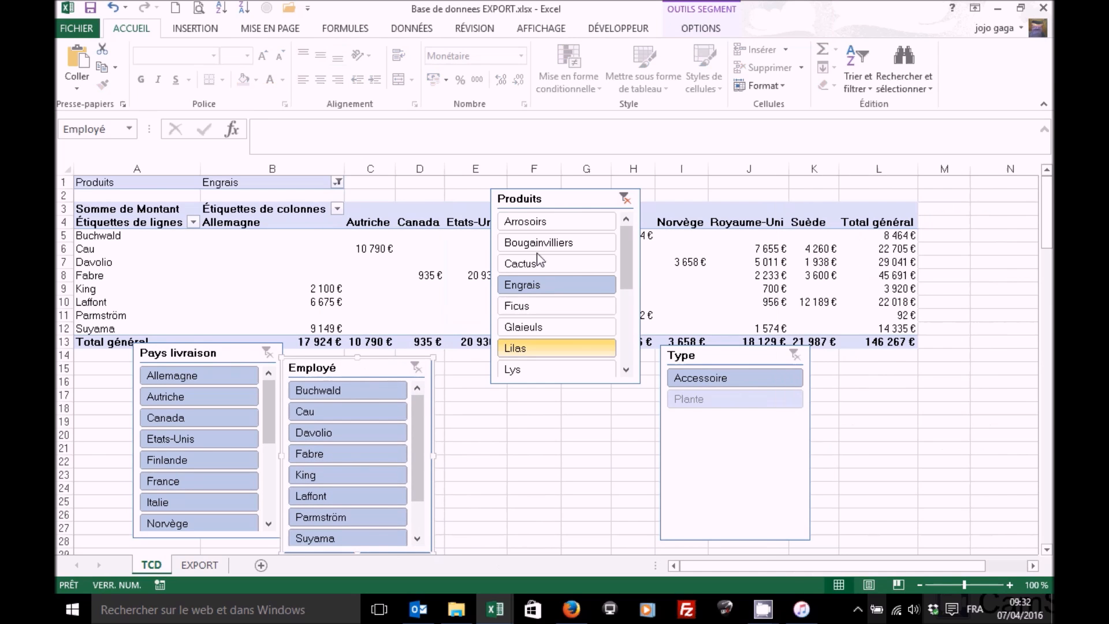
drag(530, 191, 501, 334)
click(500, 364)
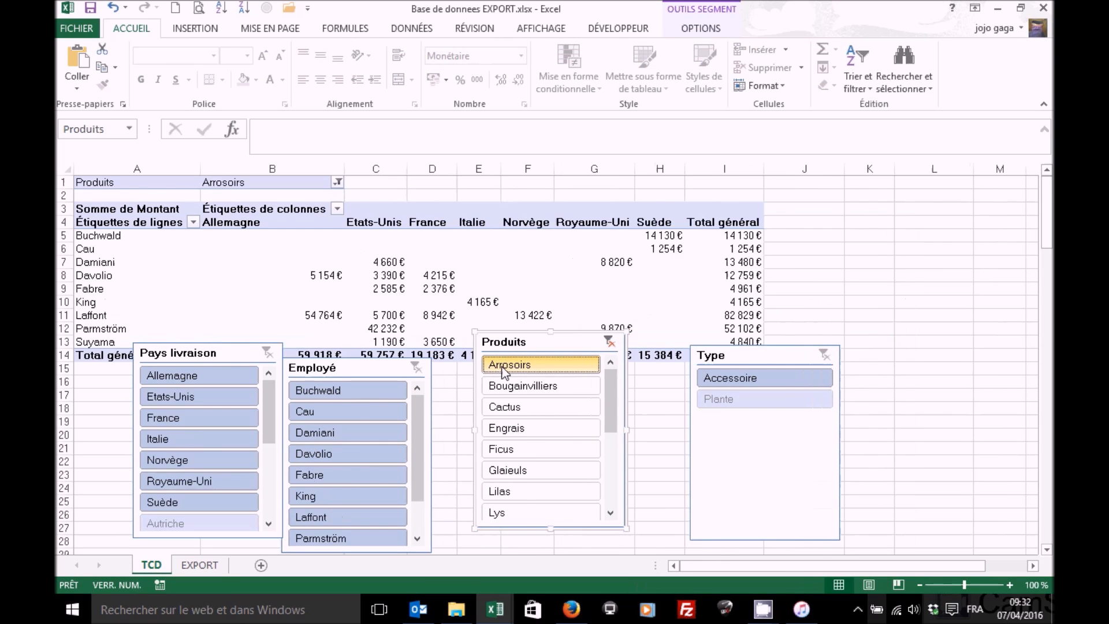
click(611, 347)
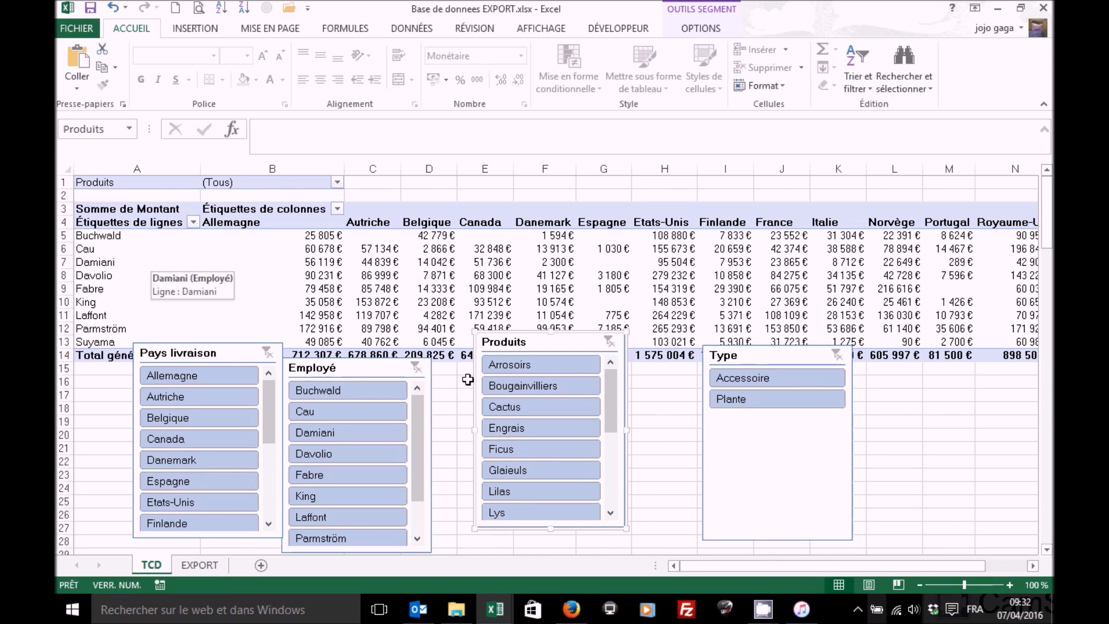
Step: Filter the pivot table by Plante and by Accessoire with the Type slicer, and clear that slicer's filter
click(742, 403)
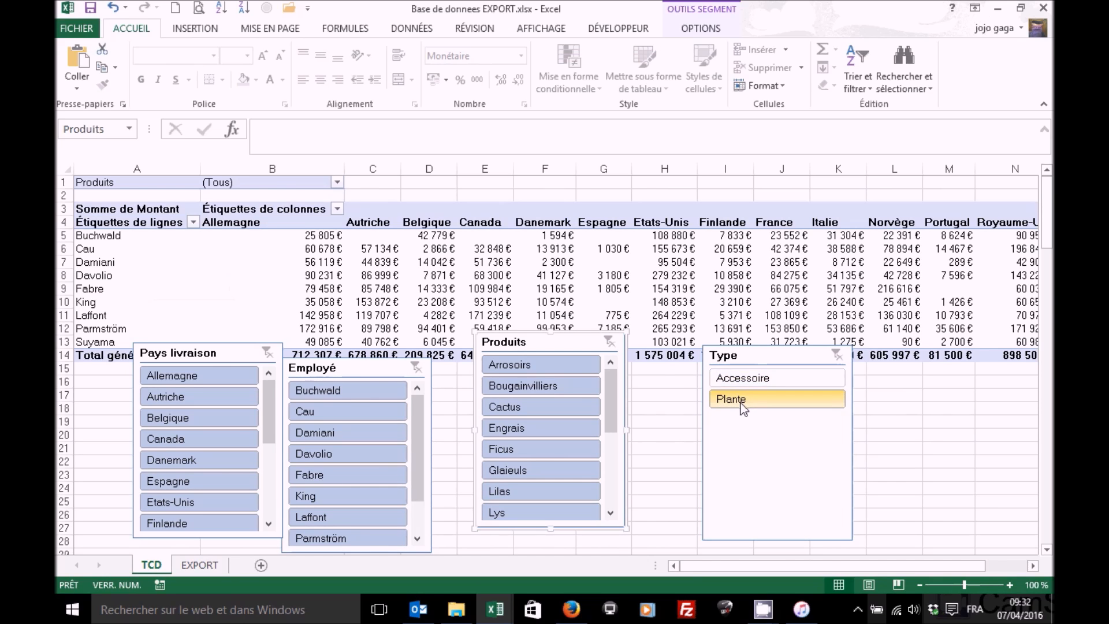
click(761, 379)
mouse_move(477, 272)
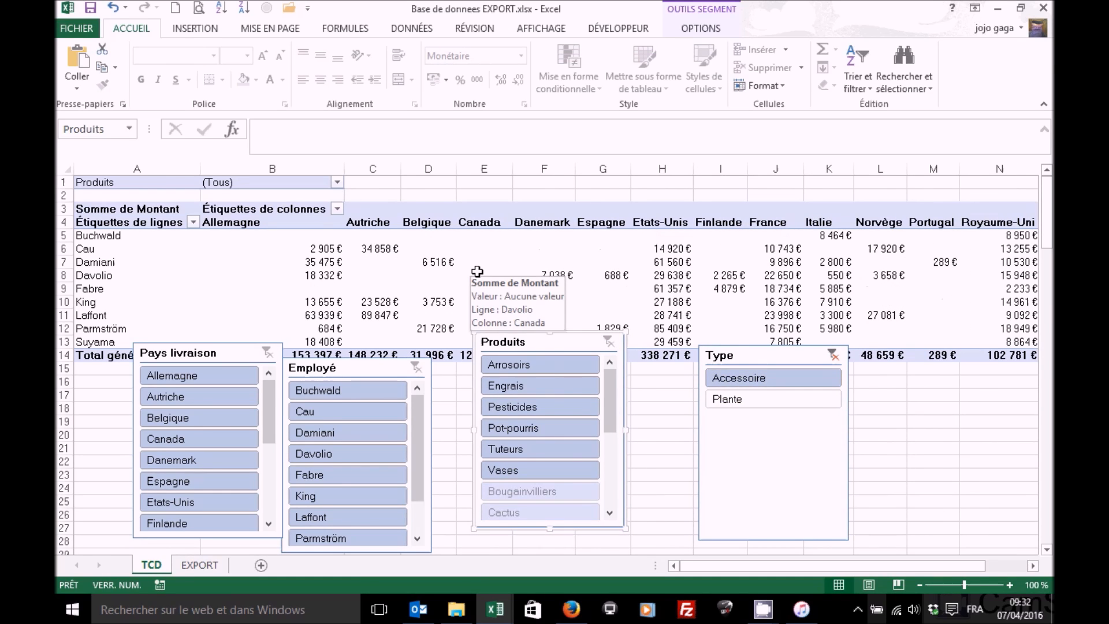
click(832, 353)
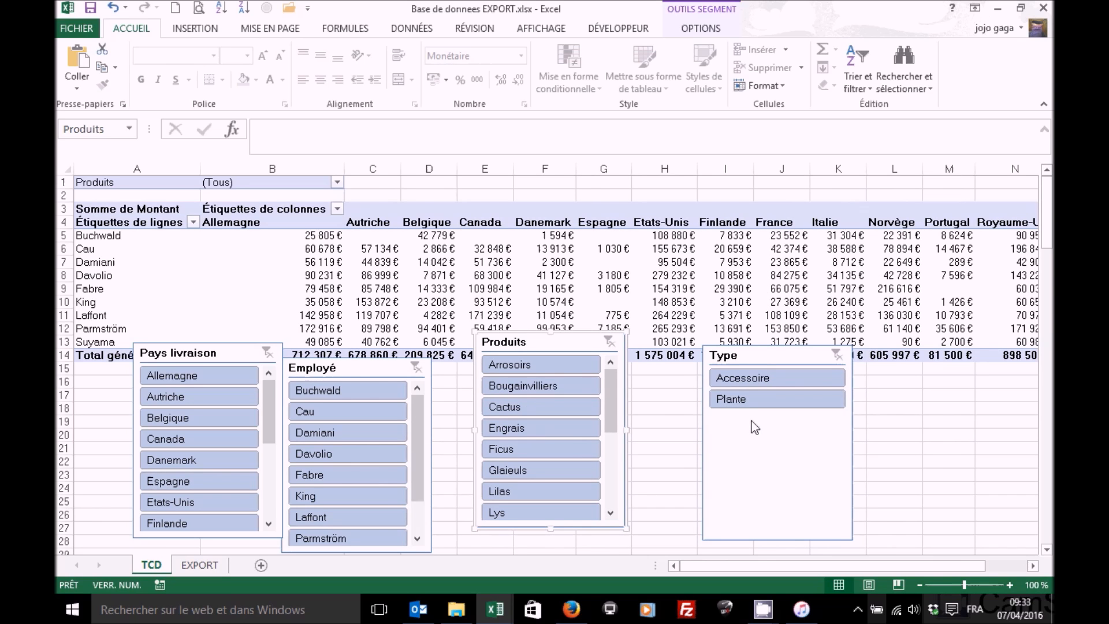
Step: Filter the pivot table by Allemagne, Belgique and Canada in turn with the Pays livraison slicer, and clear its filter
click(191, 374)
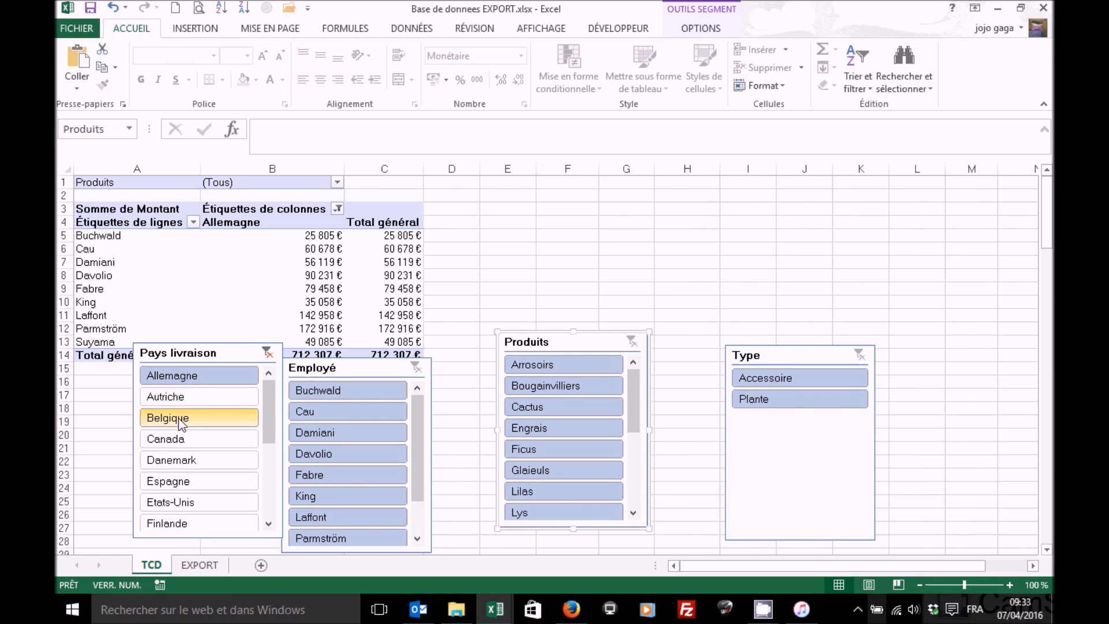
click(178, 418)
click(178, 435)
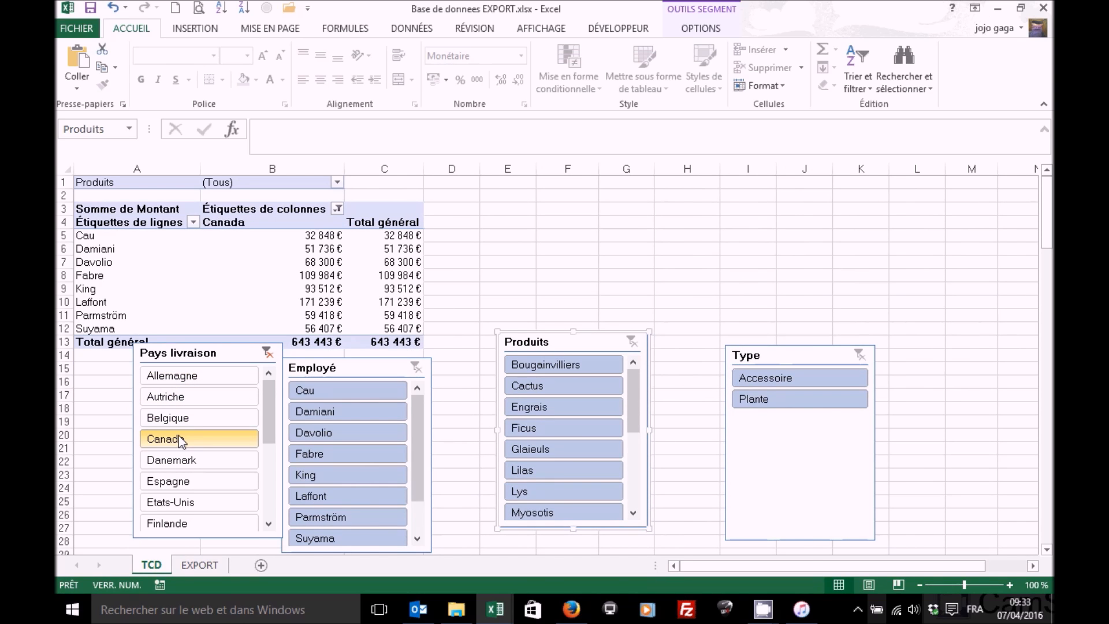
click(268, 353)
Step: Delete the Pays livraison, Employé and Produits slicers
click(217, 351)
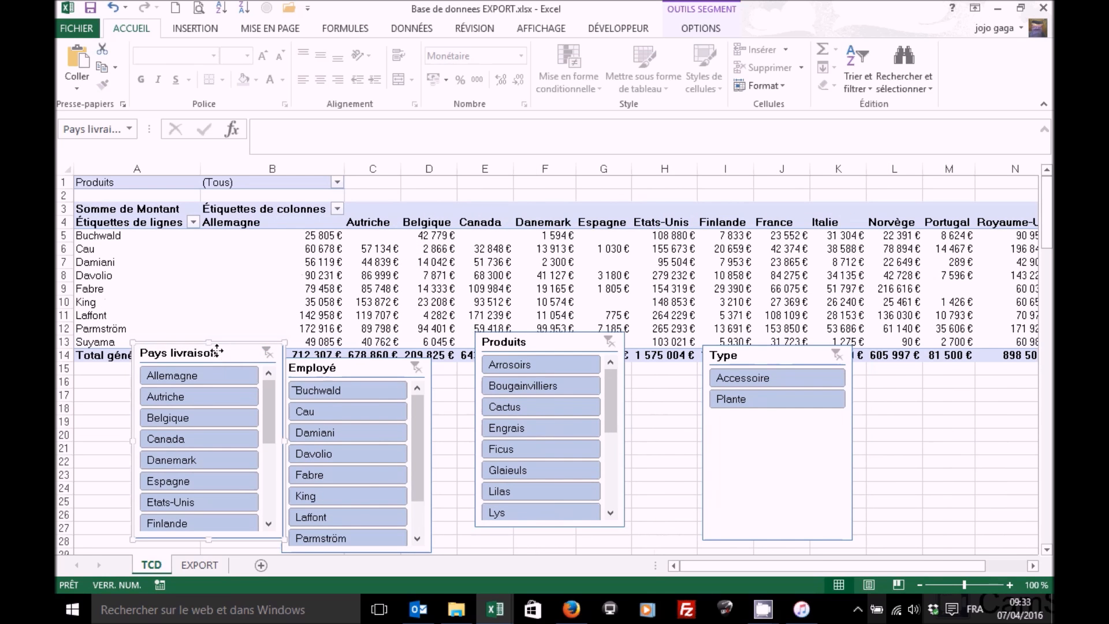
key(Delete)
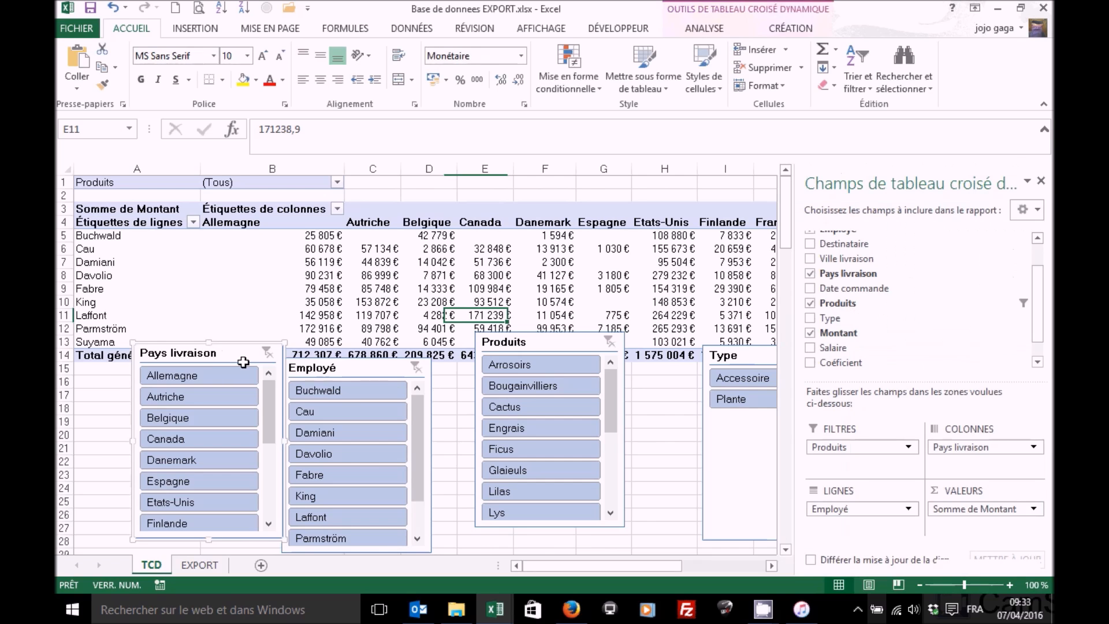
click(333, 370)
key(Delete)
click(485, 315)
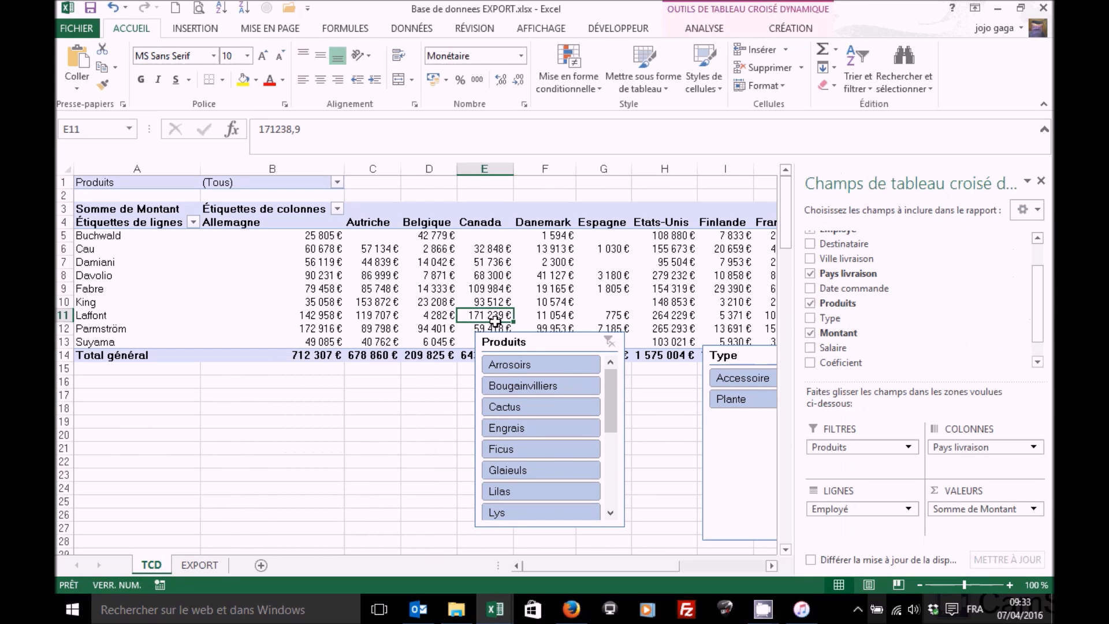
click(532, 341)
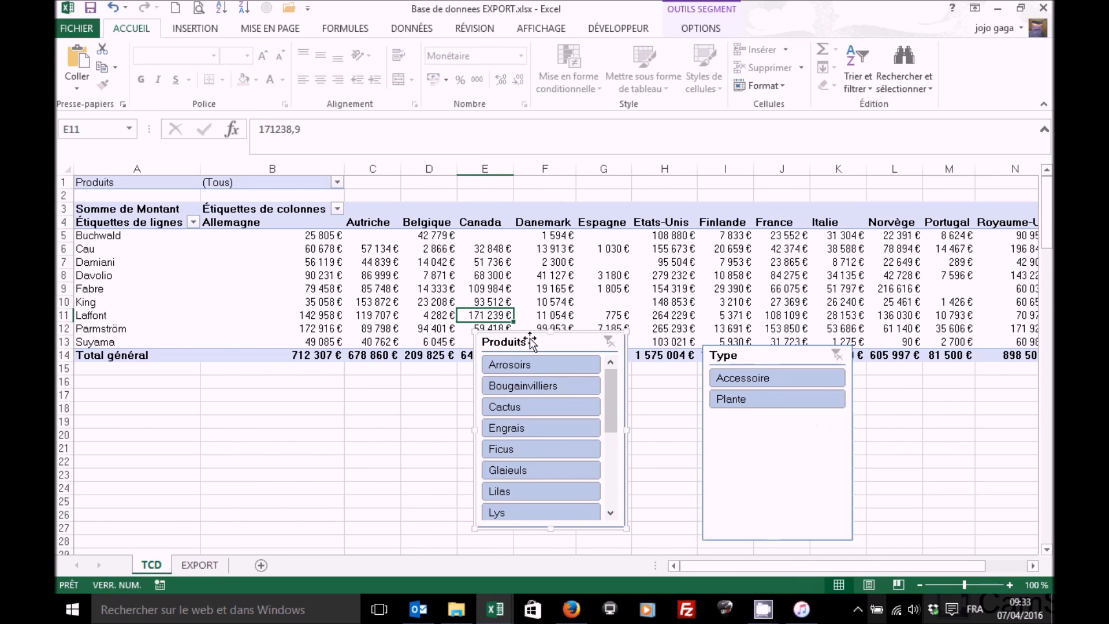
key(Delete)
Step: Filter the pivot table on Accessoire with the Type slicer and delete that slicer
drag(740, 365, 336, 359)
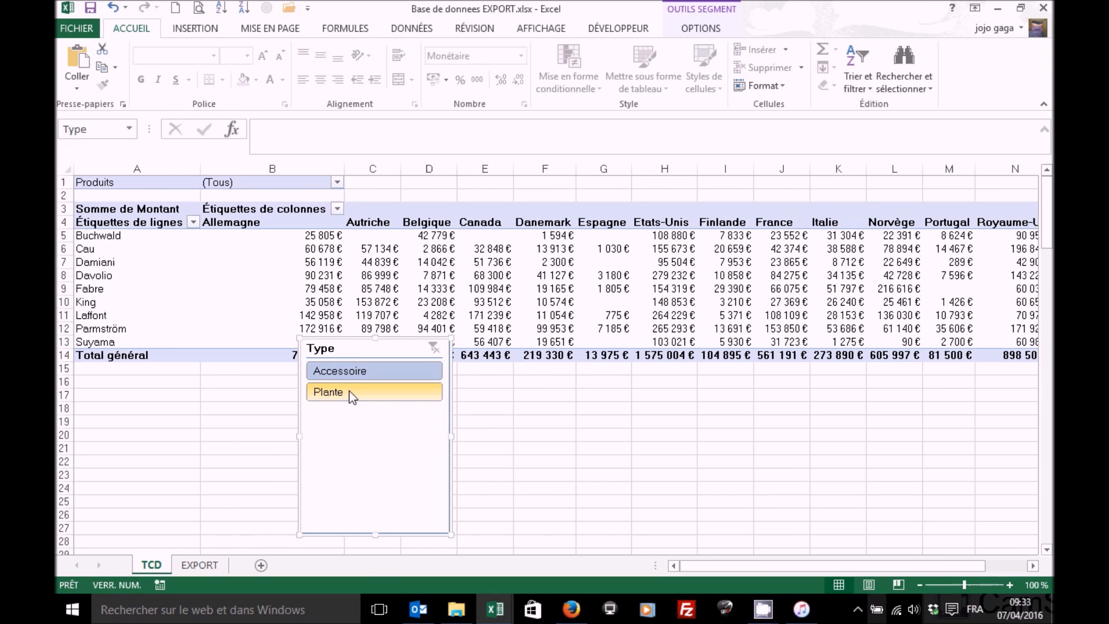
click(349, 373)
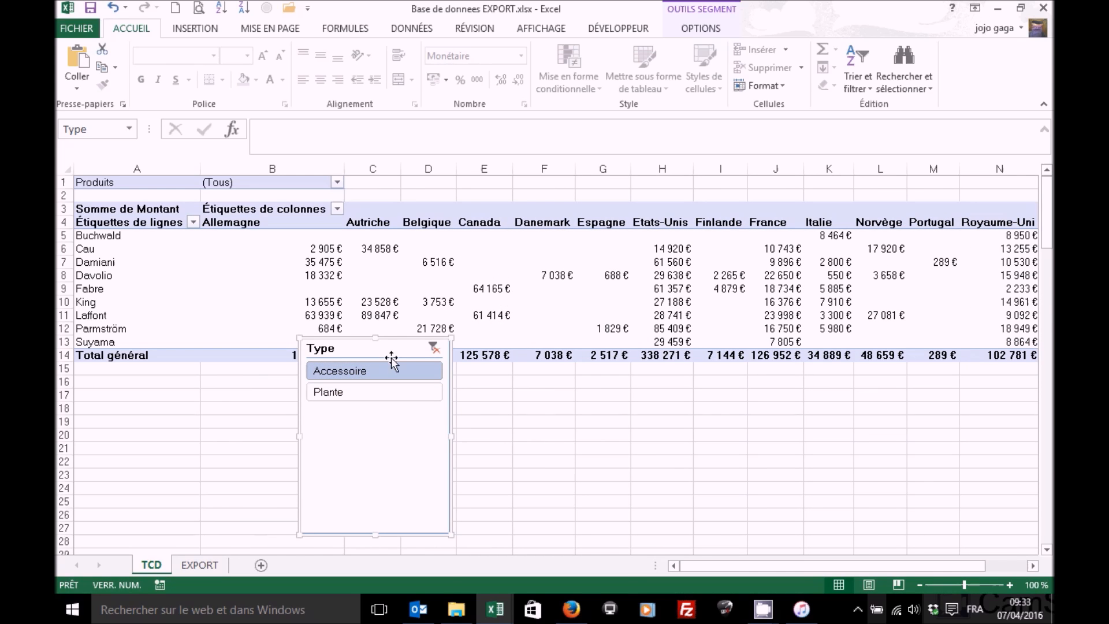
key(Delete)
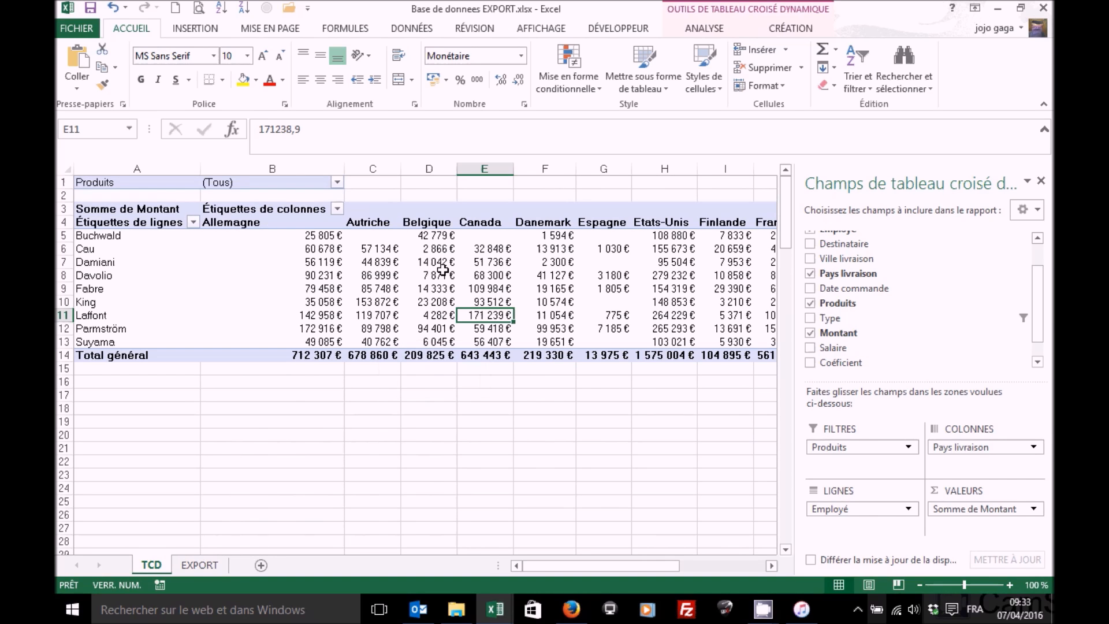
Step: Include Plante again alongside Accessoire in the filter left on the Type field
mouse_move(454, 271)
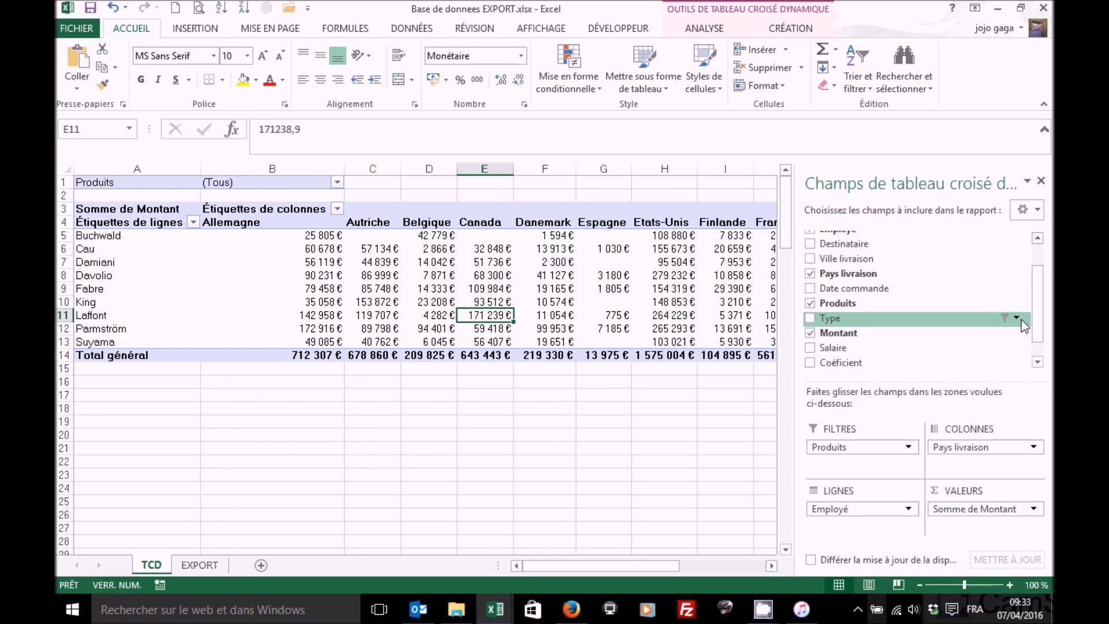
click(1017, 319)
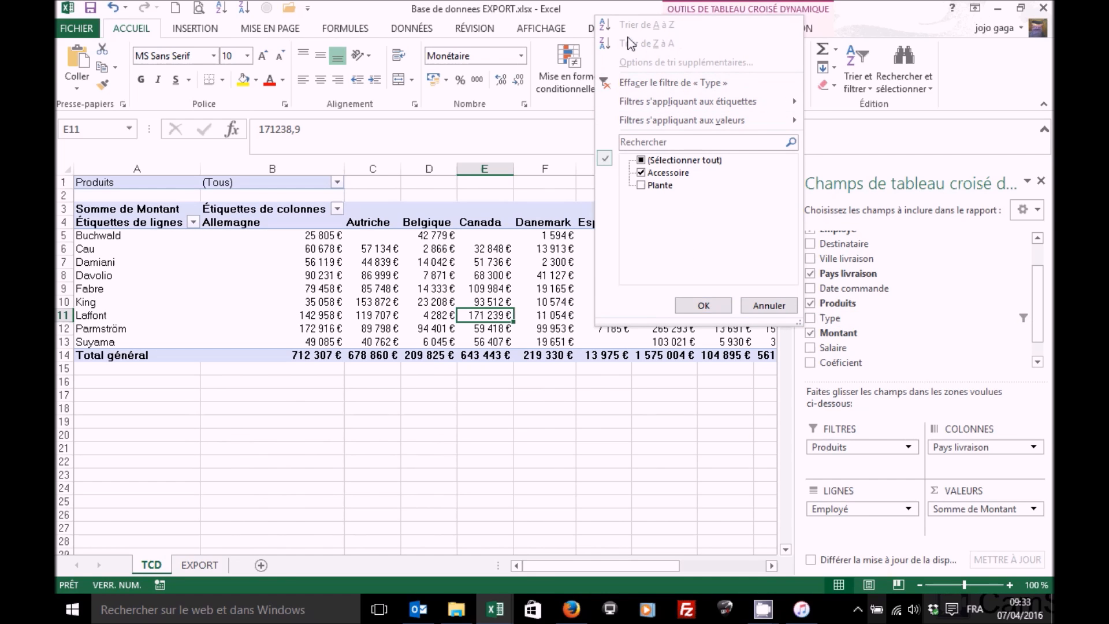
click(642, 186)
click(705, 309)
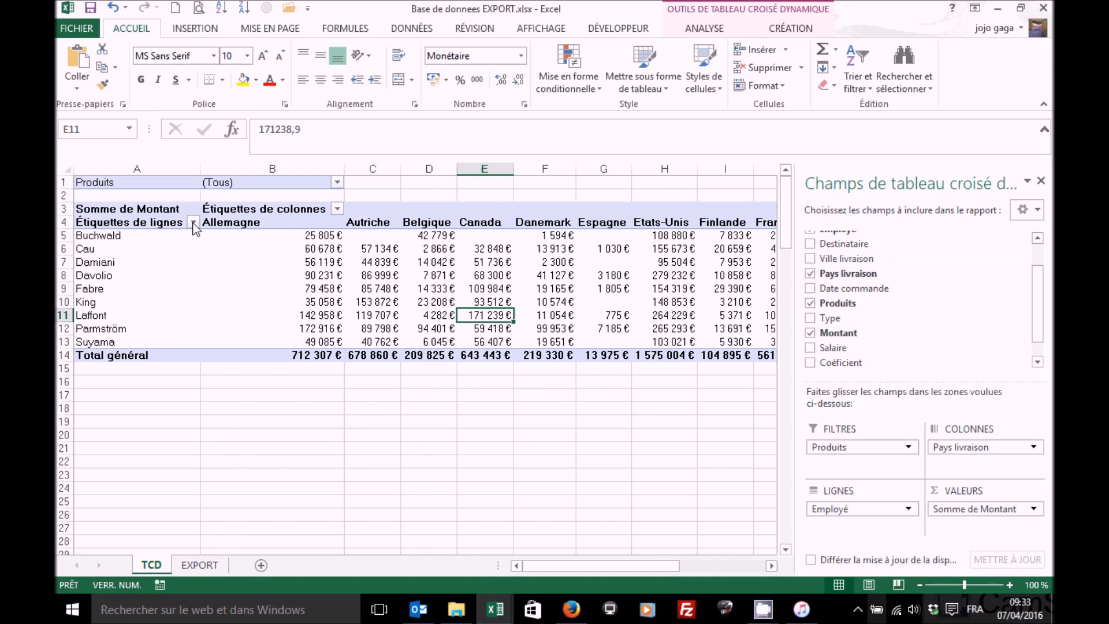
Step: Filter the pivot table's Pays livraison field to Autriche only, and clear that filter
click(336, 209)
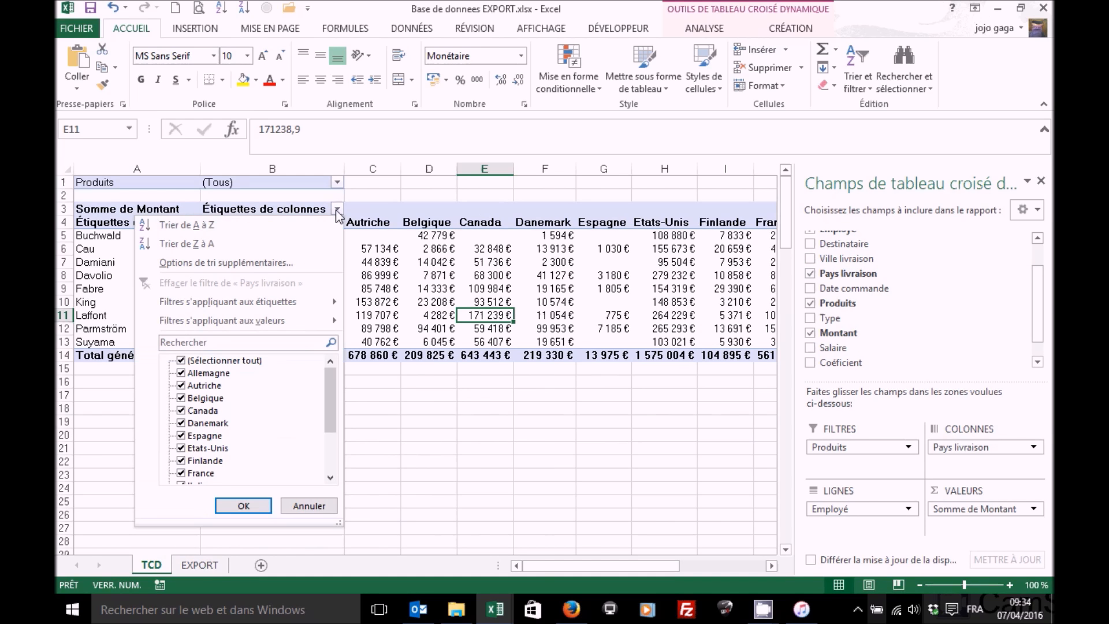
click(337, 212)
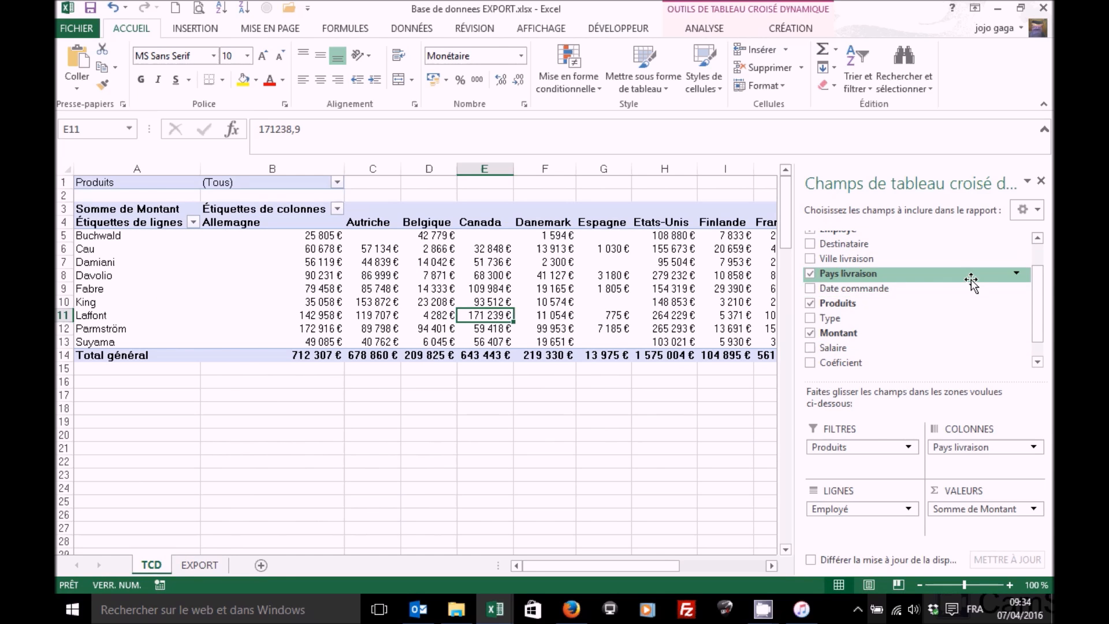
click(1016, 274)
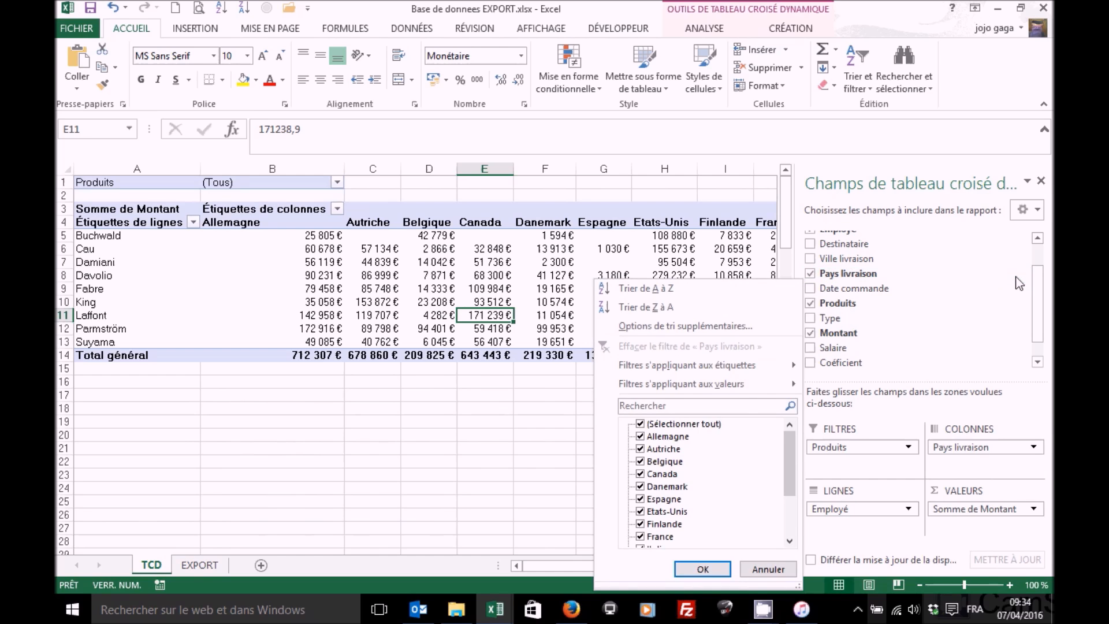
click(640, 424)
click(640, 449)
click(689, 569)
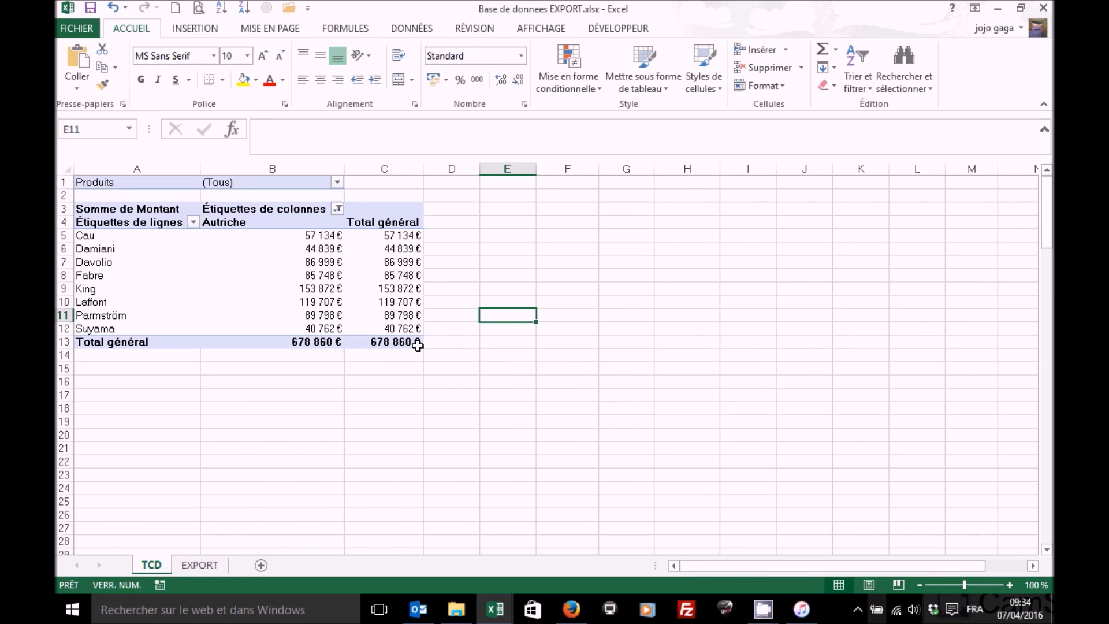
click(309, 275)
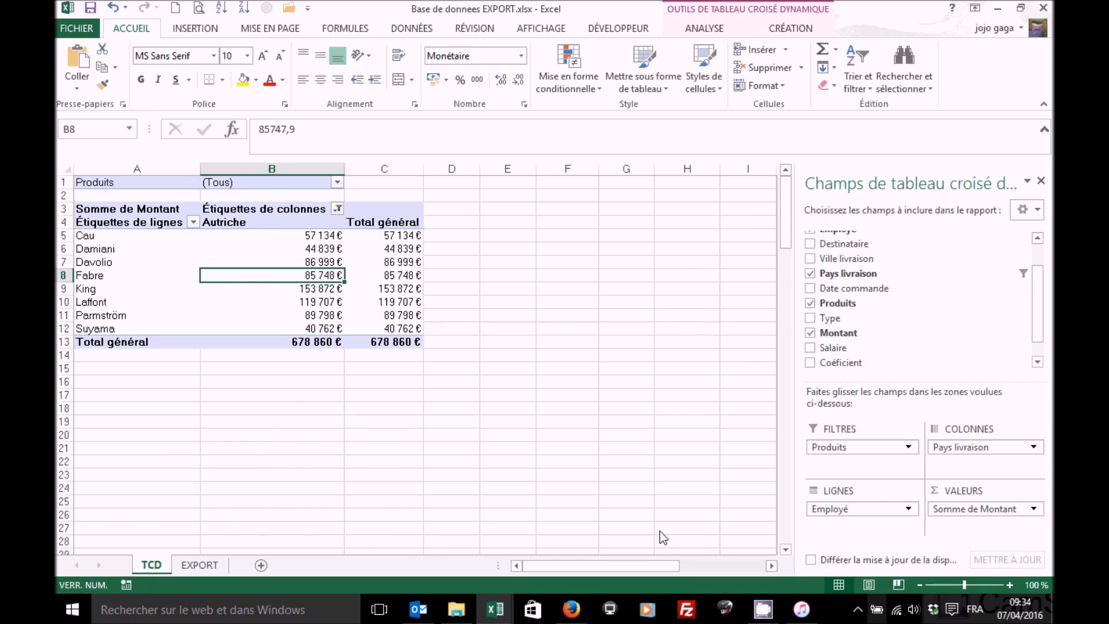
click(660, 531)
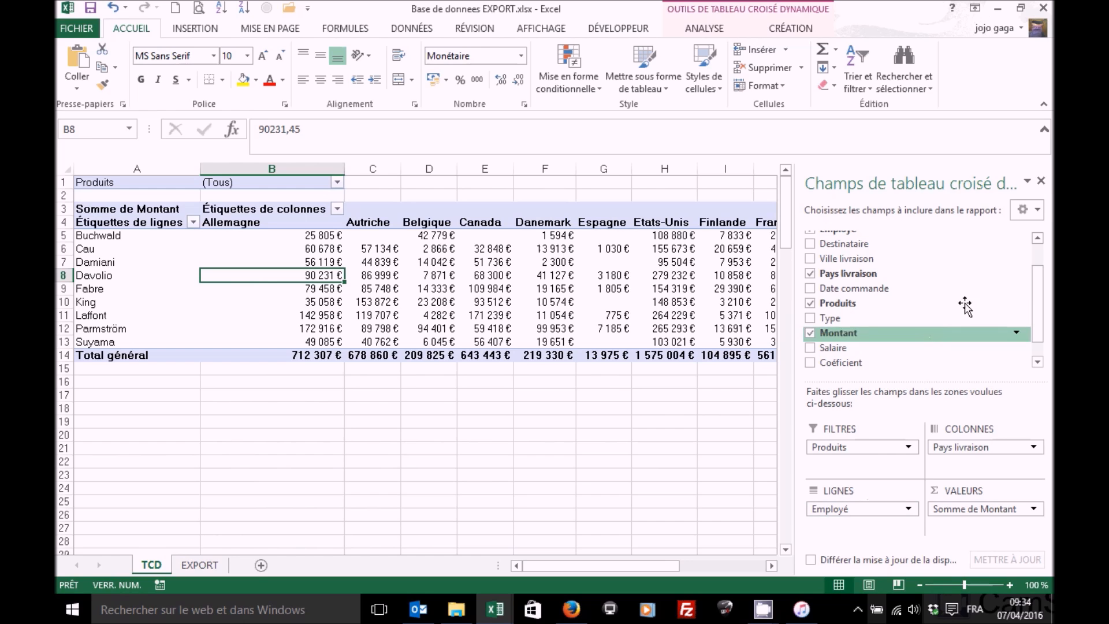
Step: Remove the Employé field from the pivot table and add it back to the rows
click(1038, 239)
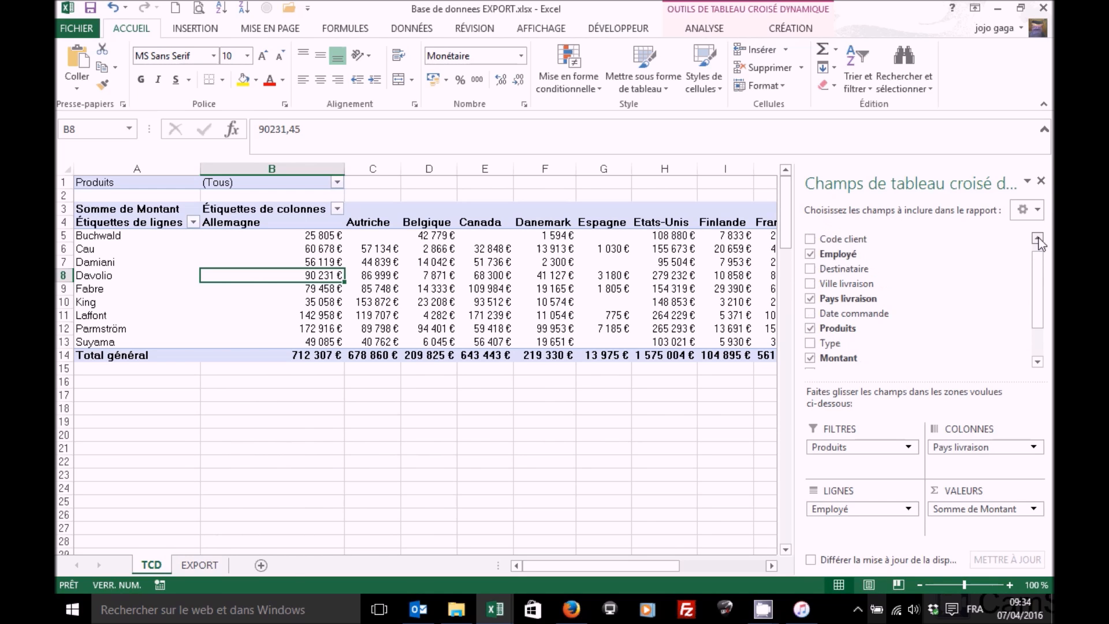
click(812, 254)
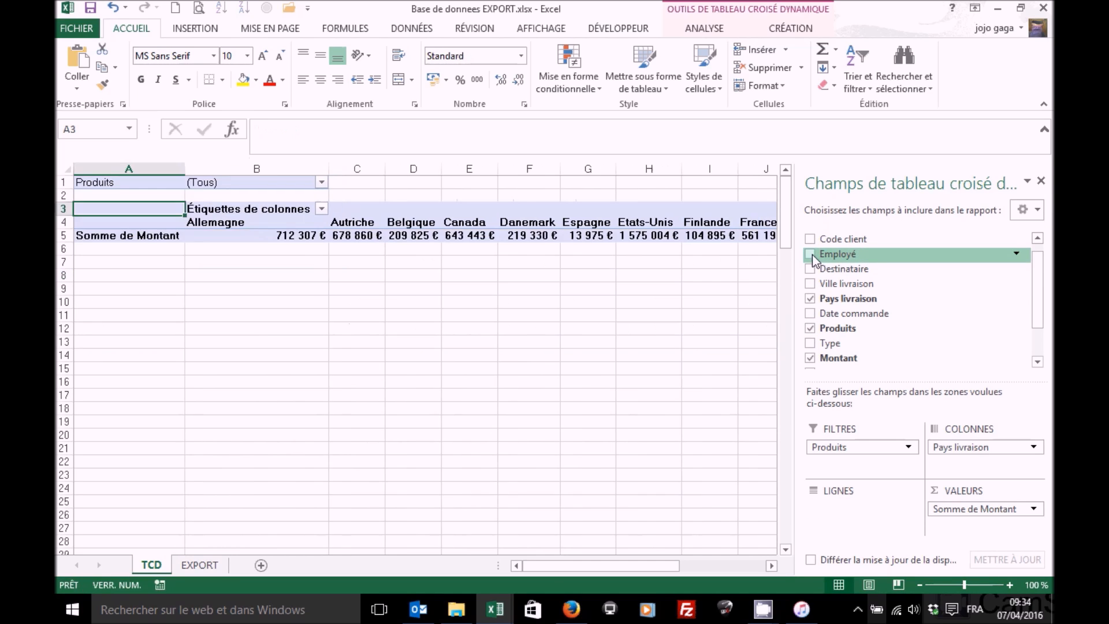
click(812, 255)
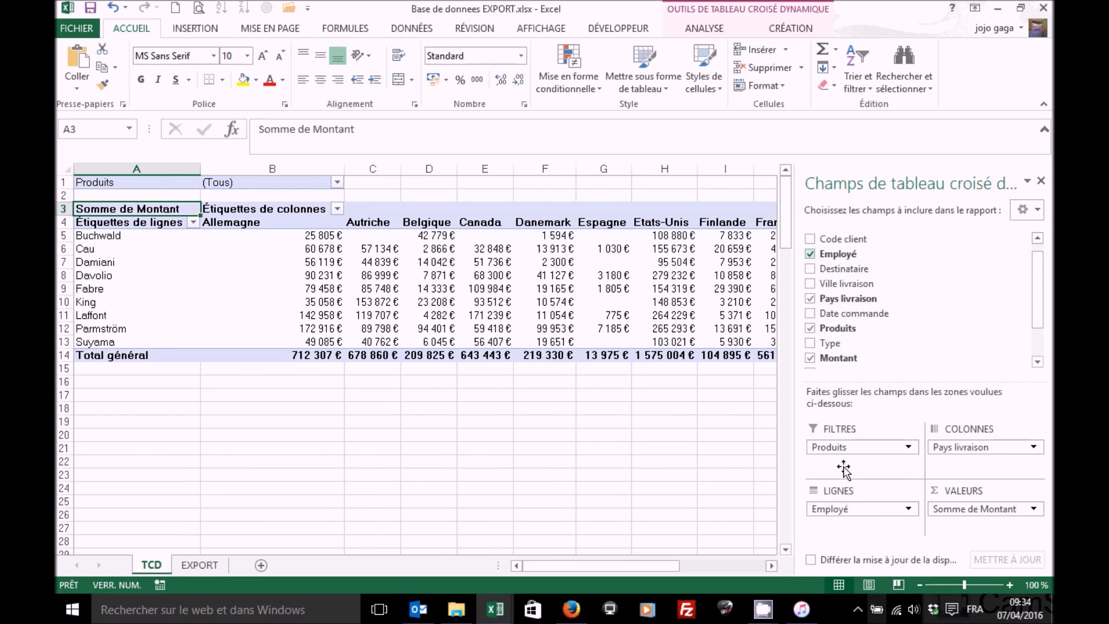
Step: Replace Employé with Date commande as the pivot table's row field
drag(866, 509, 705, 524)
drag(706, 524, 705, 524)
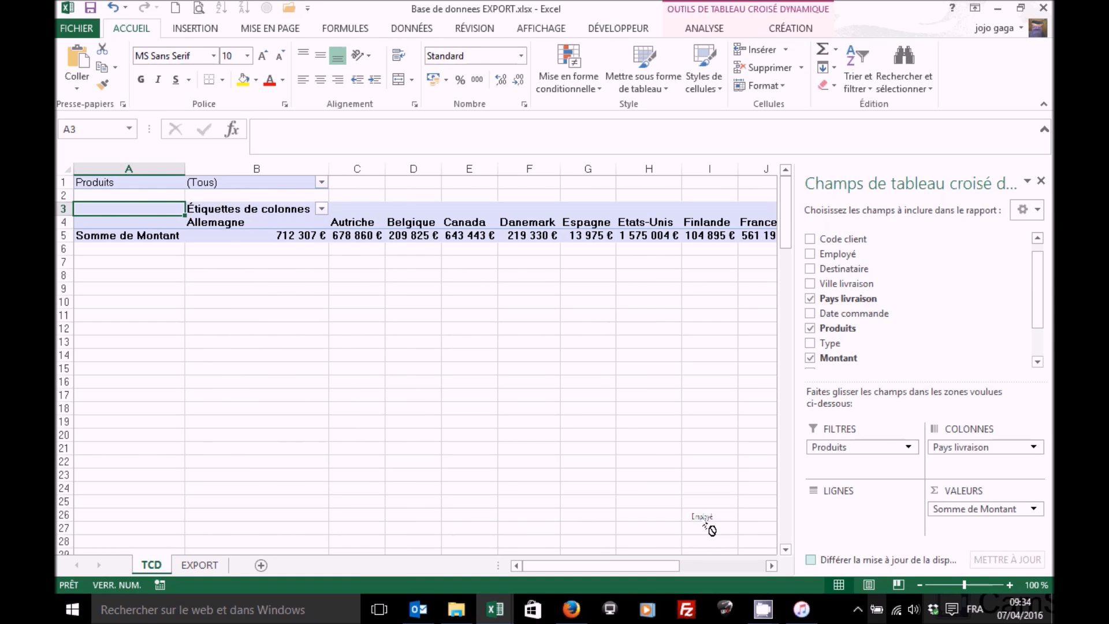
drag(869, 313, 854, 511)
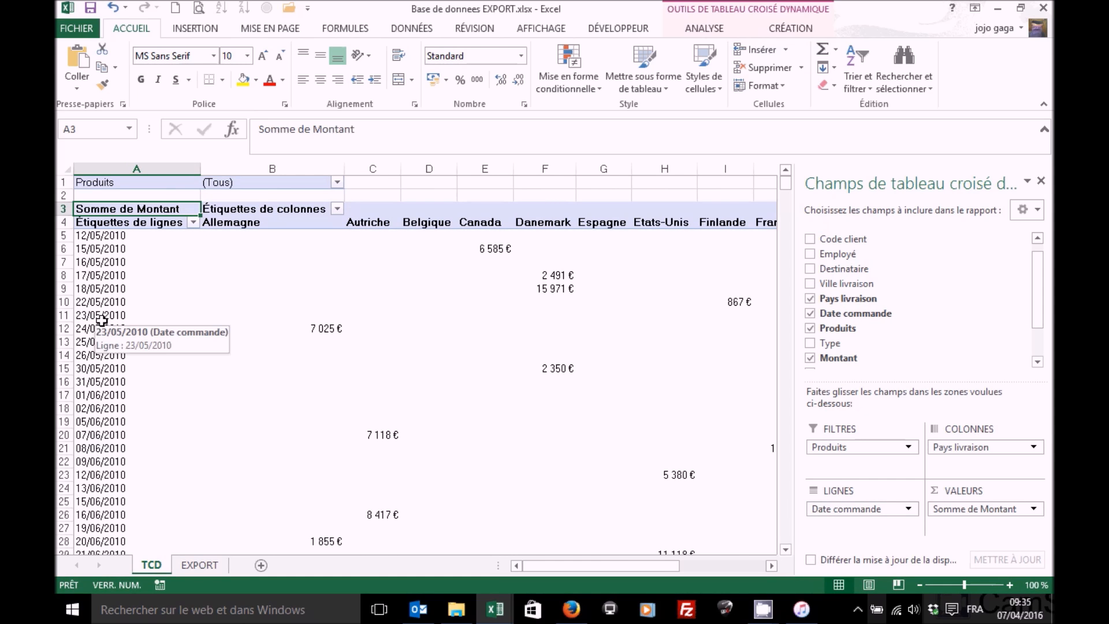
Step: Group the Date commande row labels by Mois and Années
click(102, 279)
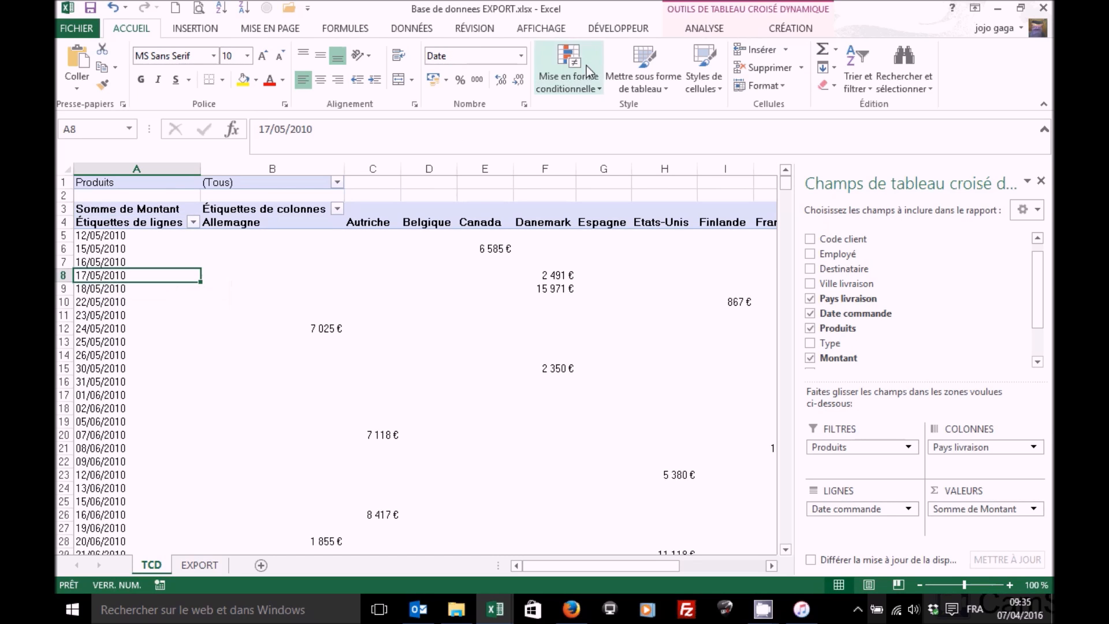
click(715, 33)
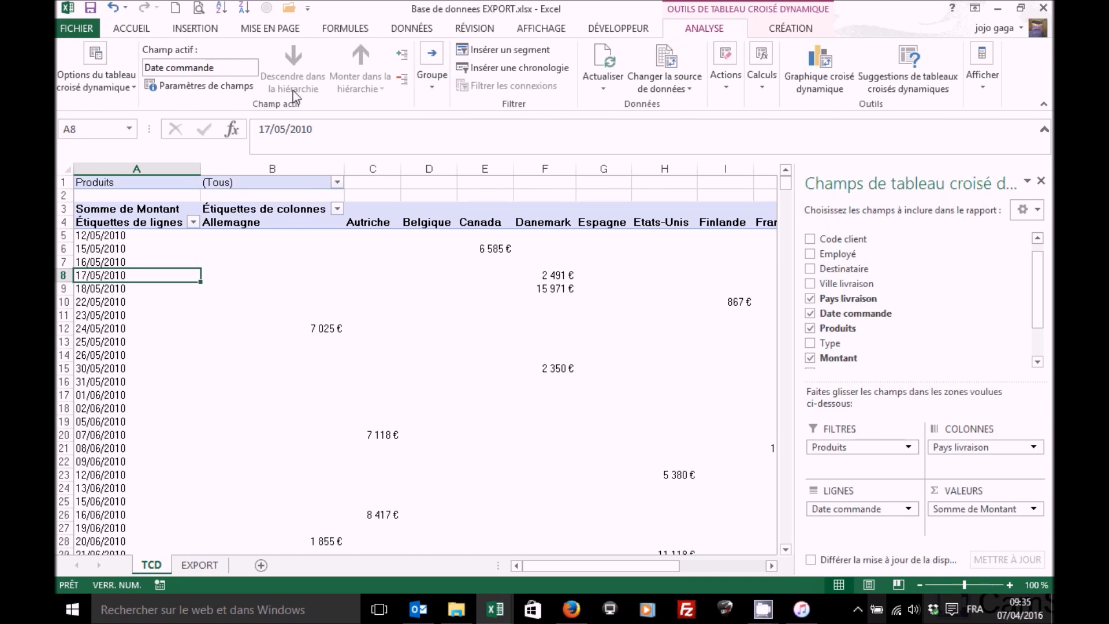
click(432, 88)
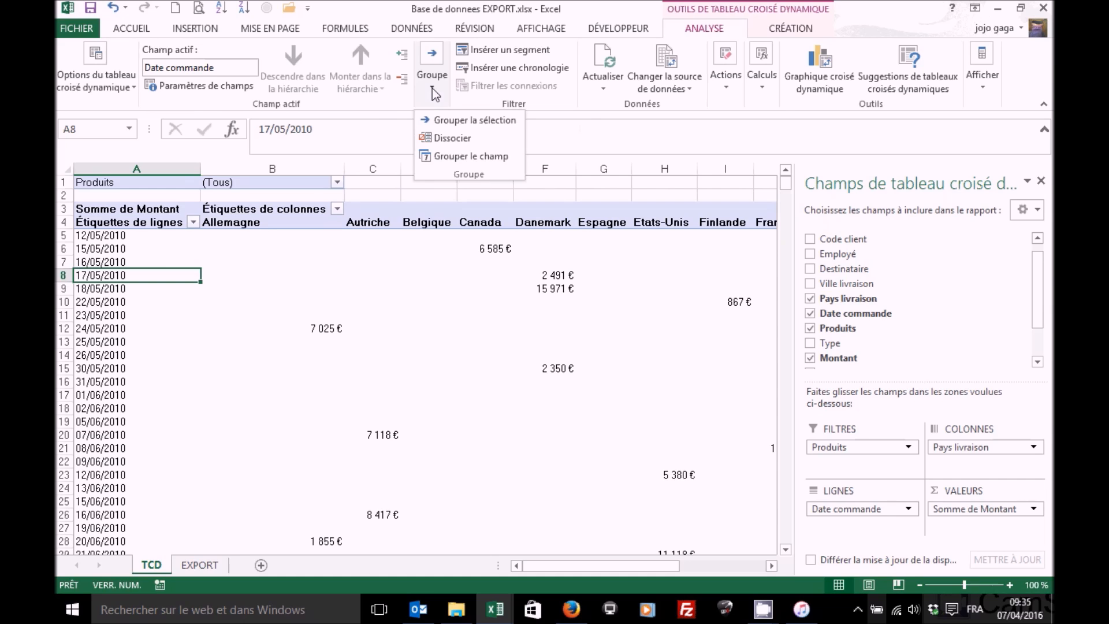
click(441, 119)
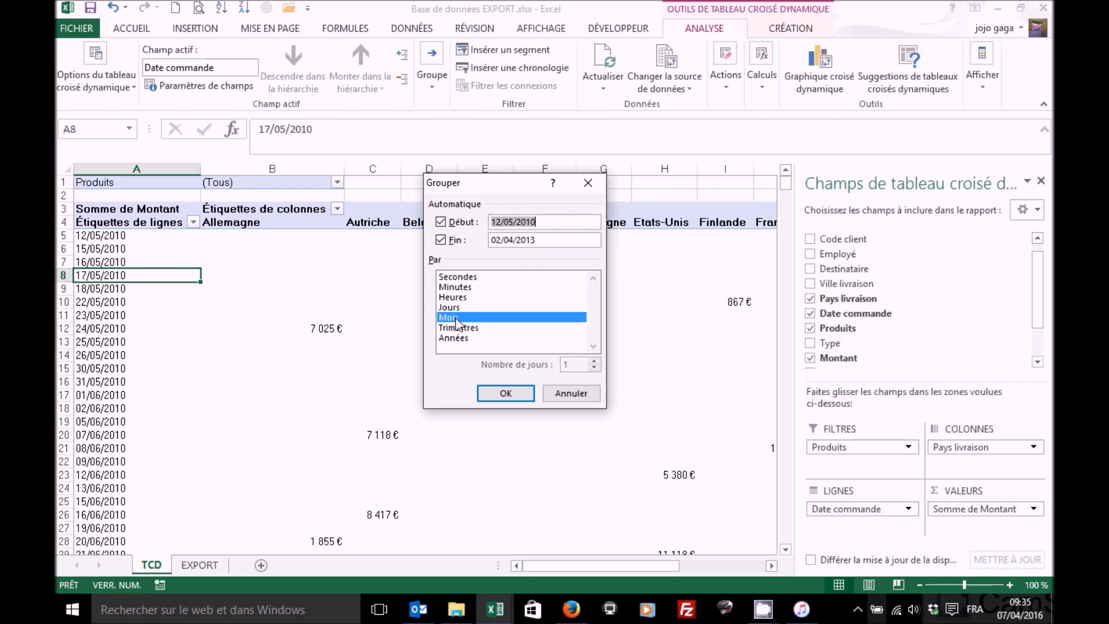
click(457, 338)
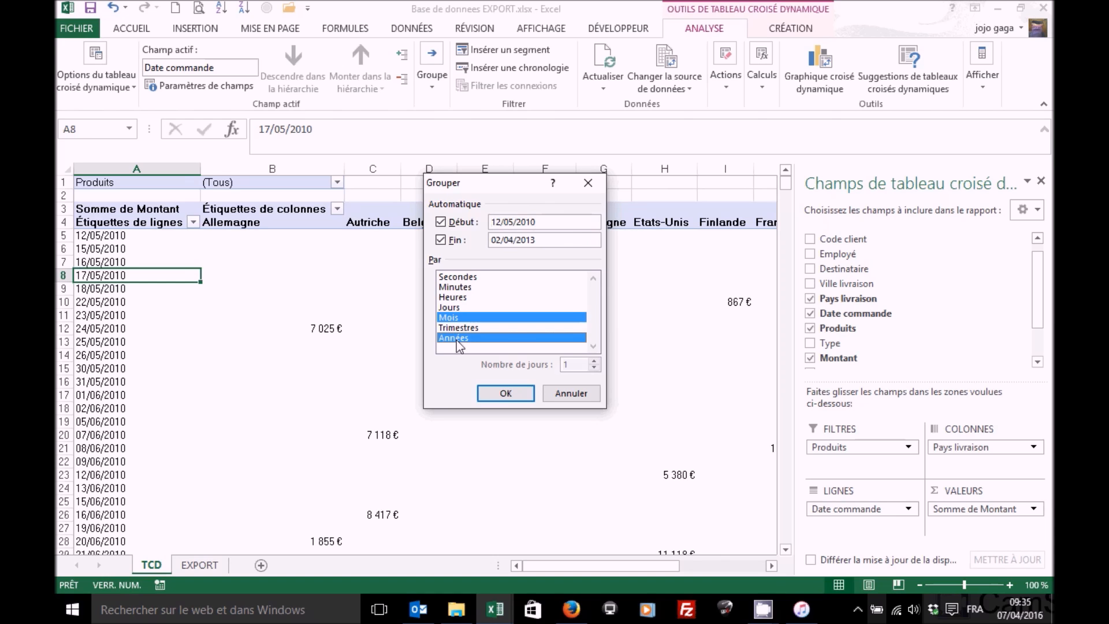
click(506, 394)
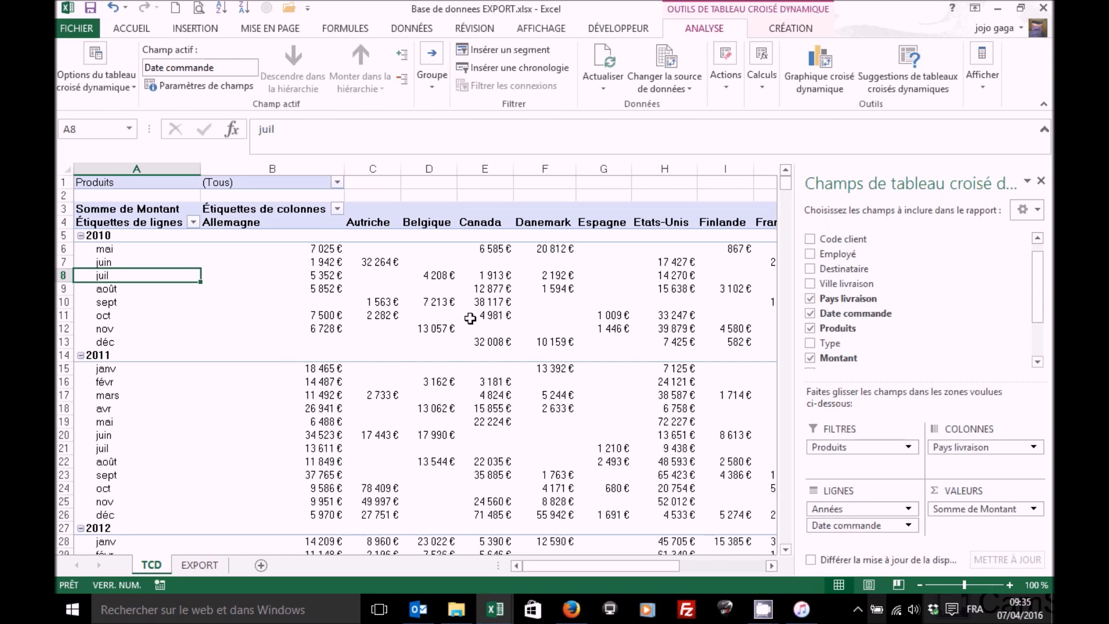
Step: Set the Années field's subtotals to Personnalisé with the Somme function
mouse_move(471, 319)
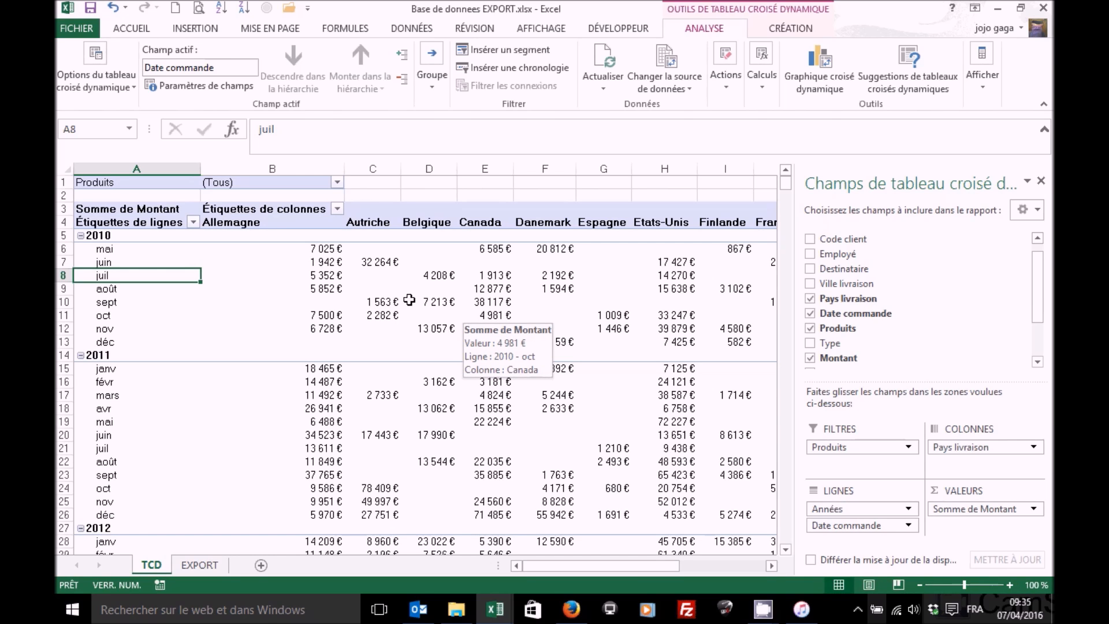
mouse_move(296, 243)
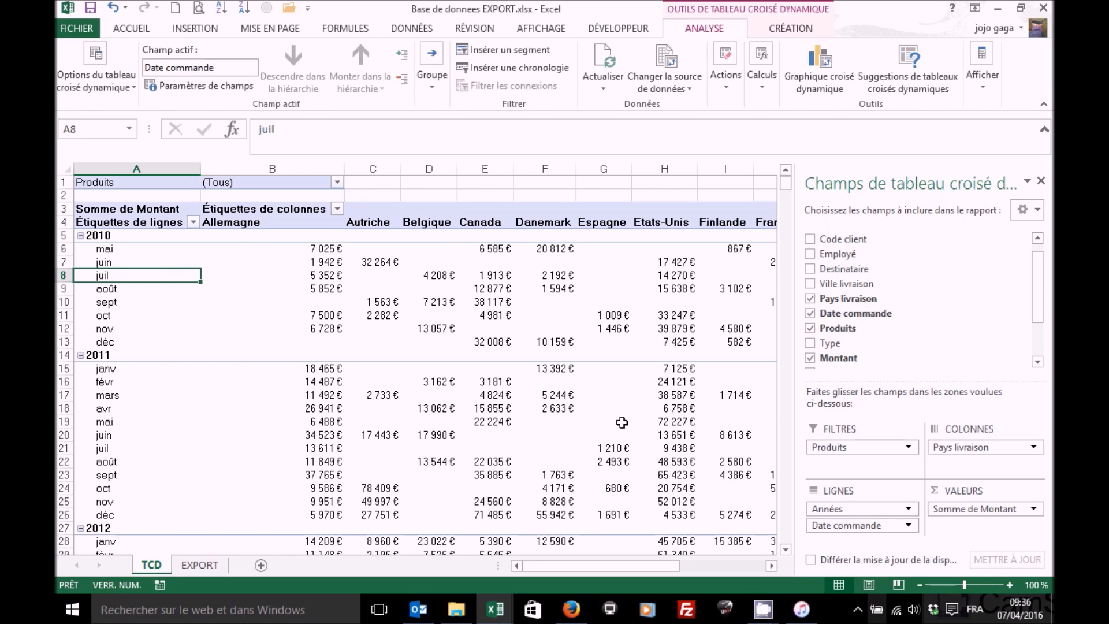
mouse_move(621, 423)
click(909, 511)
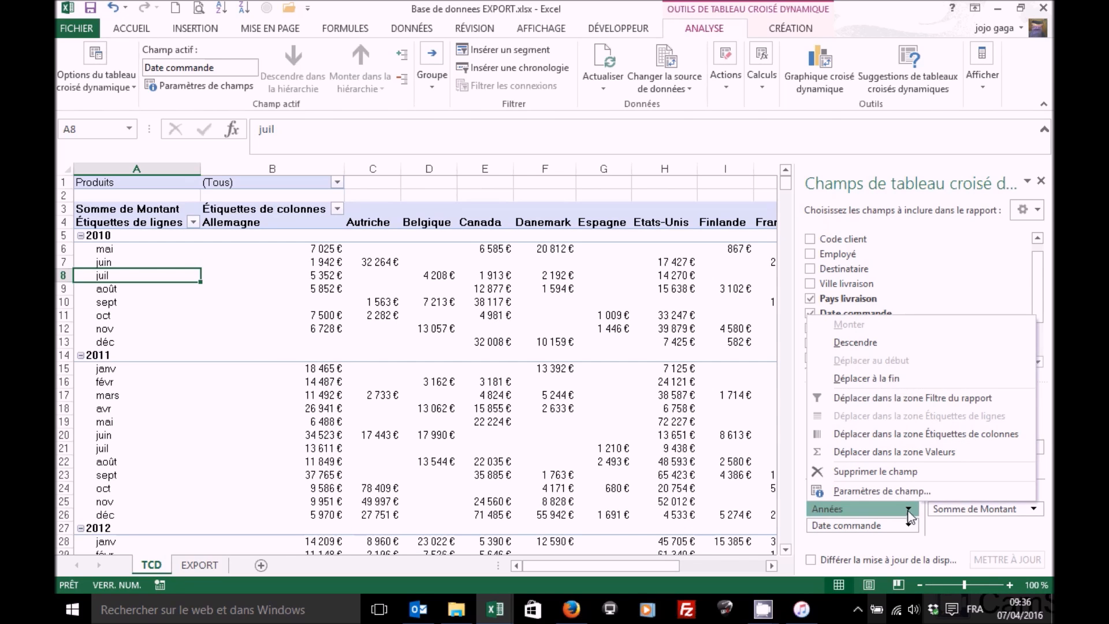
click(902, 492)
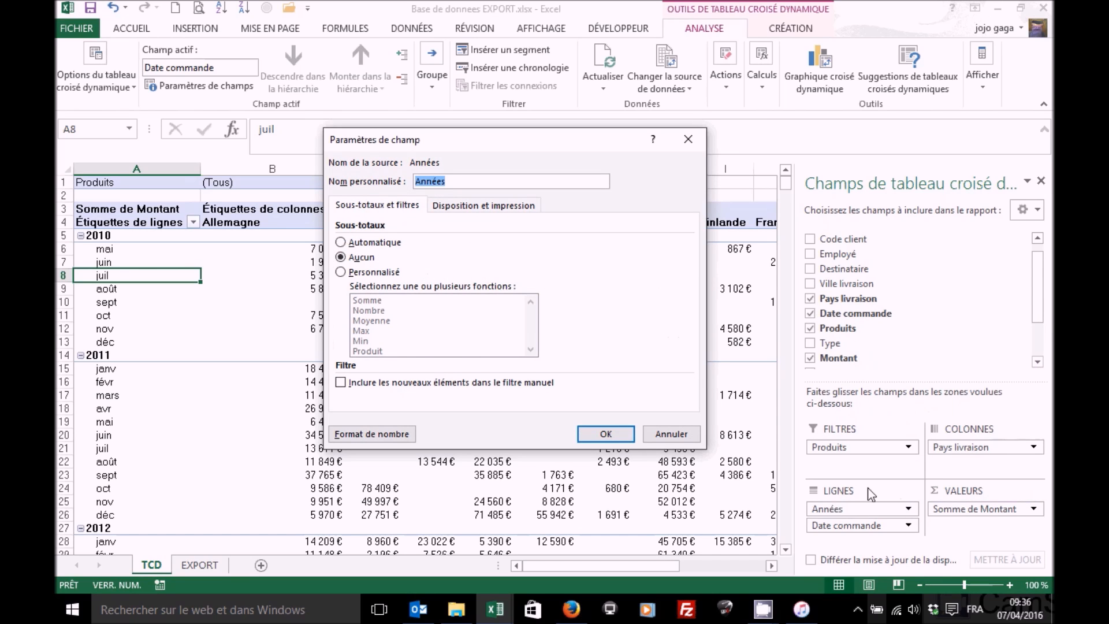
click(341, 272)
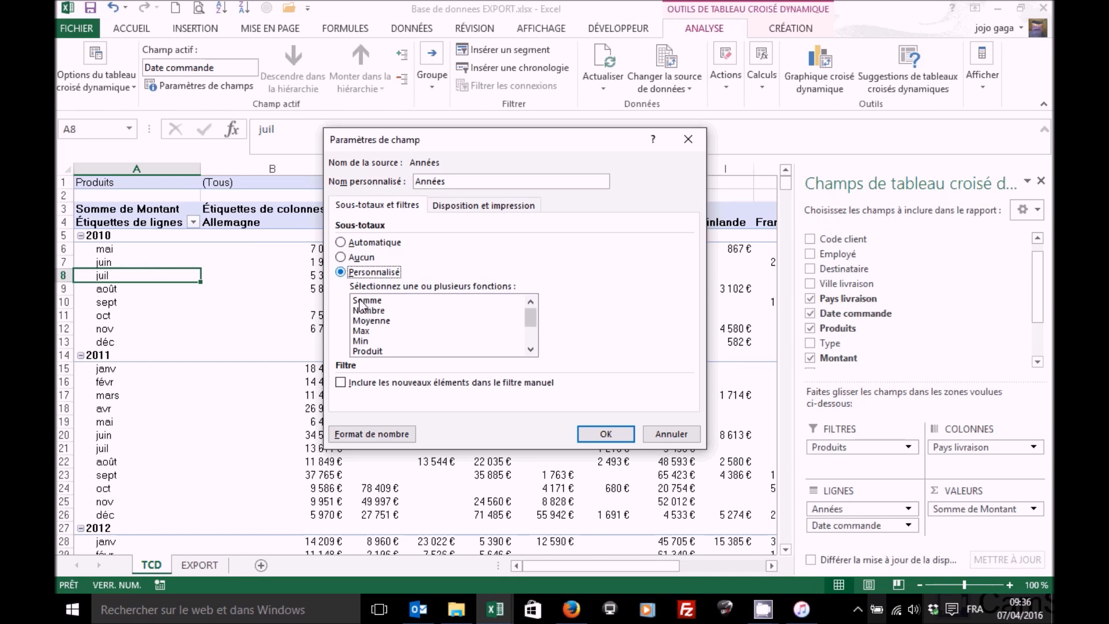
click(365, 301)
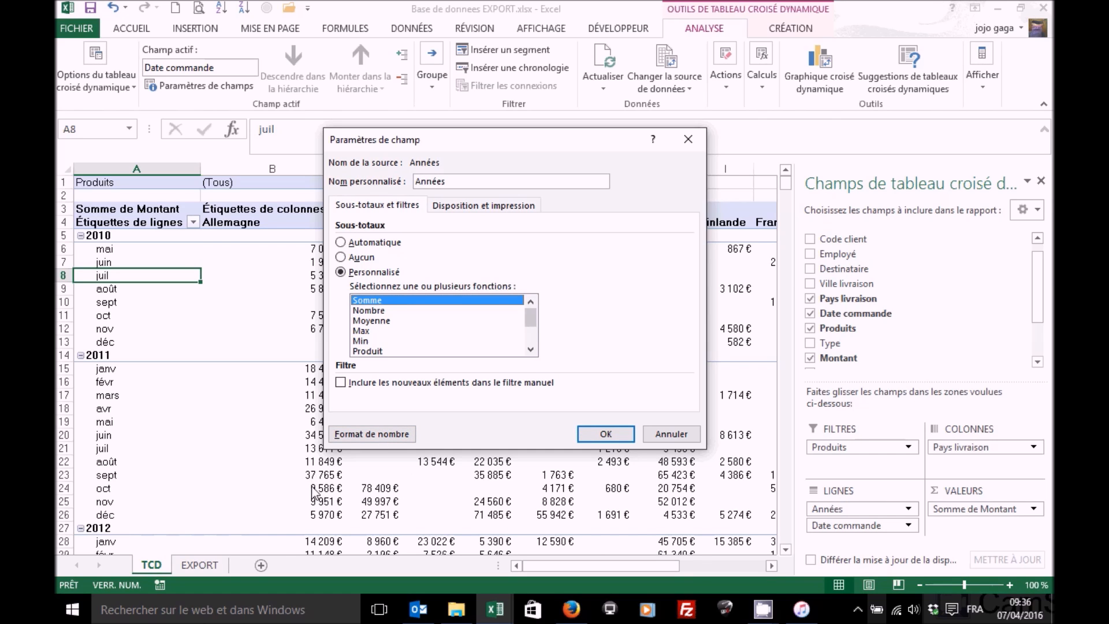
click(615, 439)
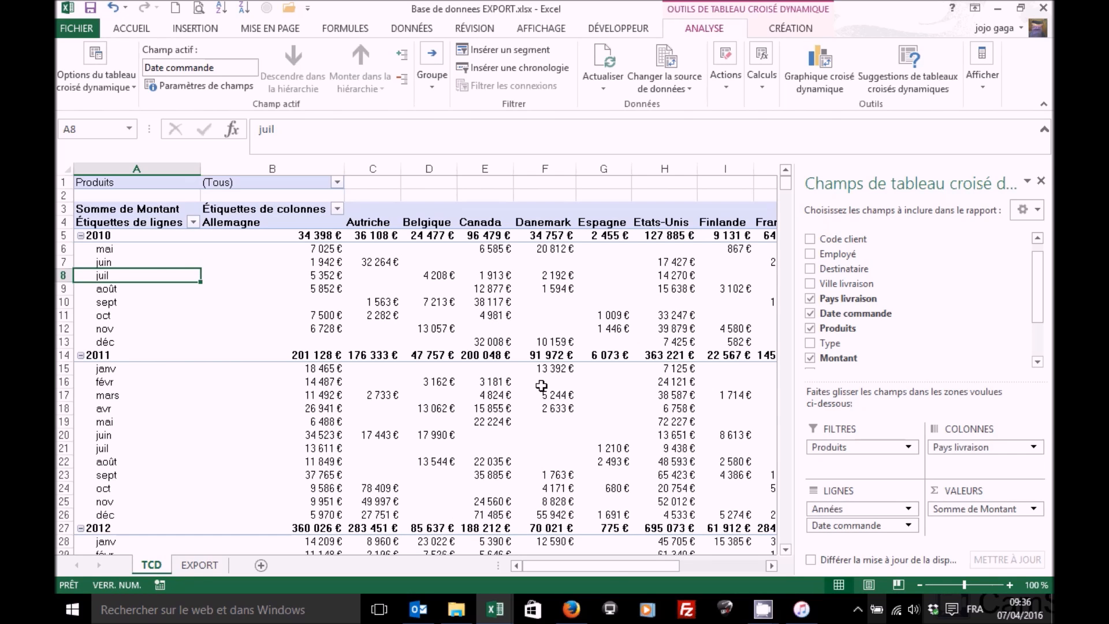
Step: Extract the source records behind the 2011 value in the Total général column to a new sheet
drag(632, 566, 751, 573)
click(709, 354)
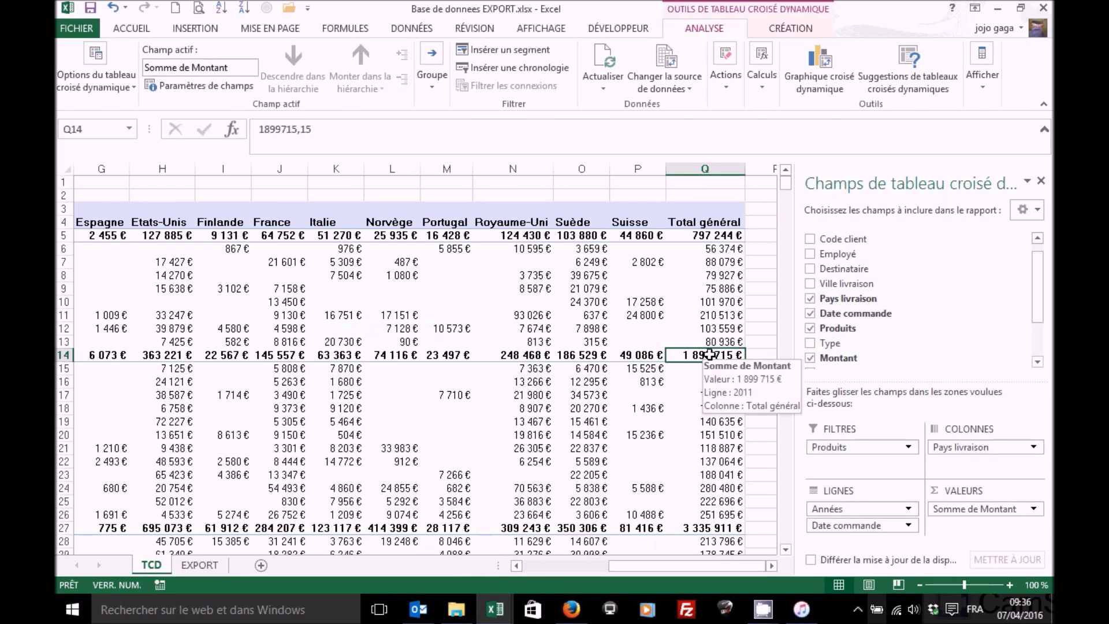
double_click(709, 355)
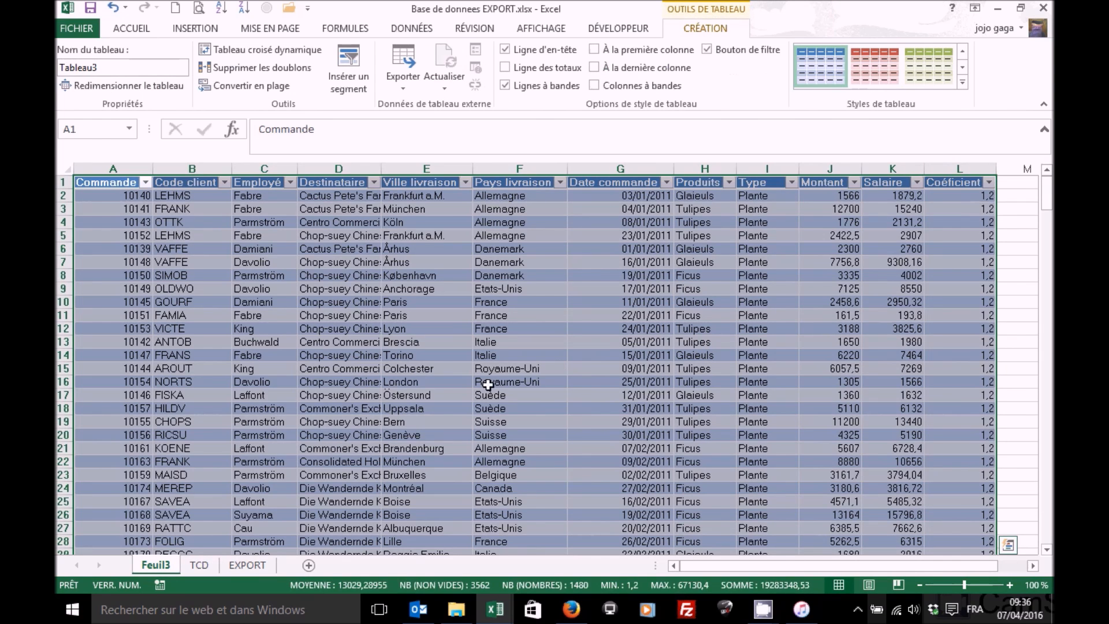
click(242, 302)
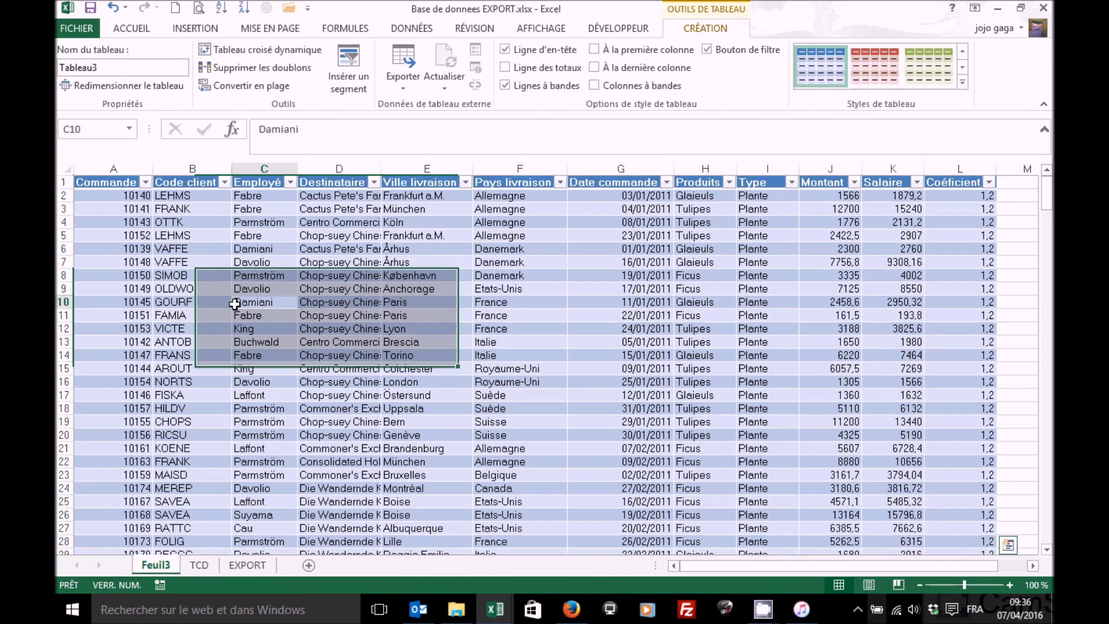
Step: Rename the sheet of extracted detail records as 2011
double_click(156, 566)
text(2011)
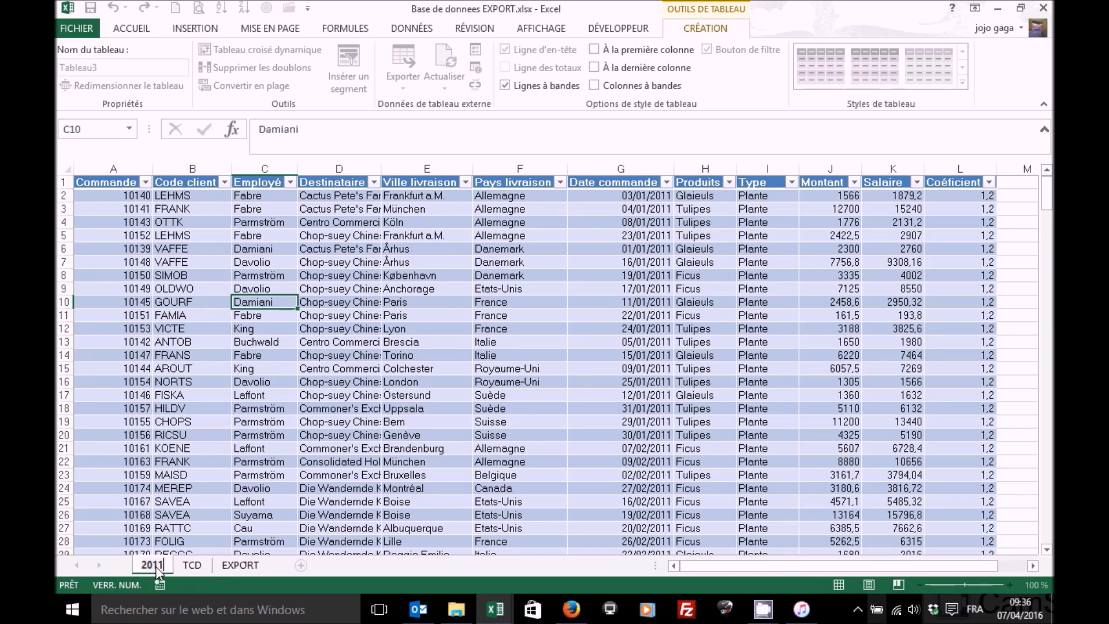
key(Return)
Step: Insert a stacked column pivot chart based on the pivot table in the TCD sheet
click(193, 566)
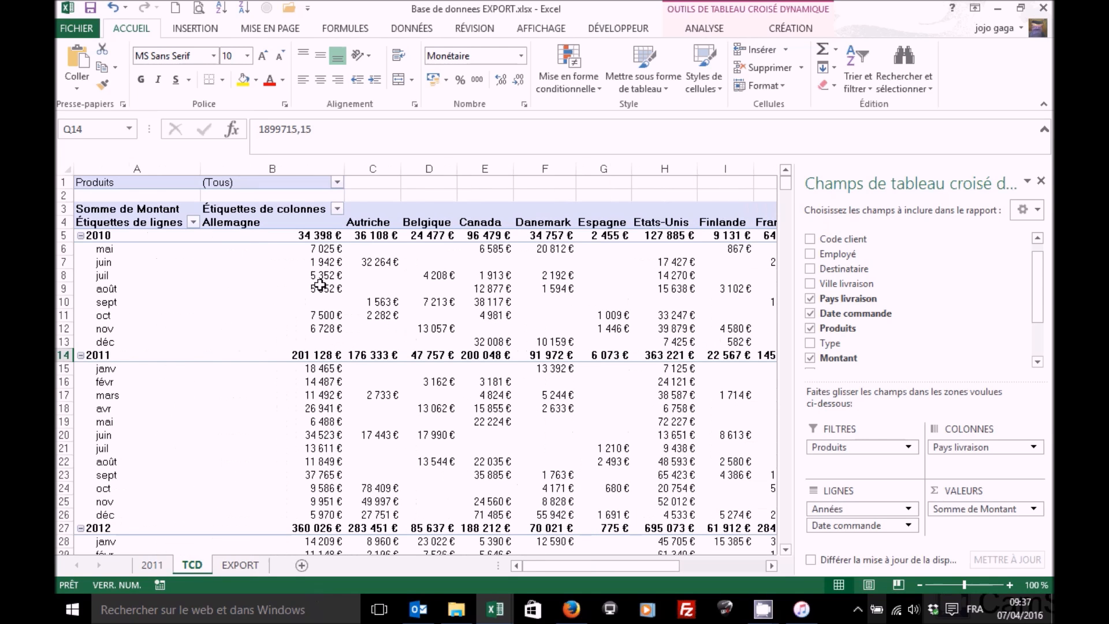
click(320, 285)
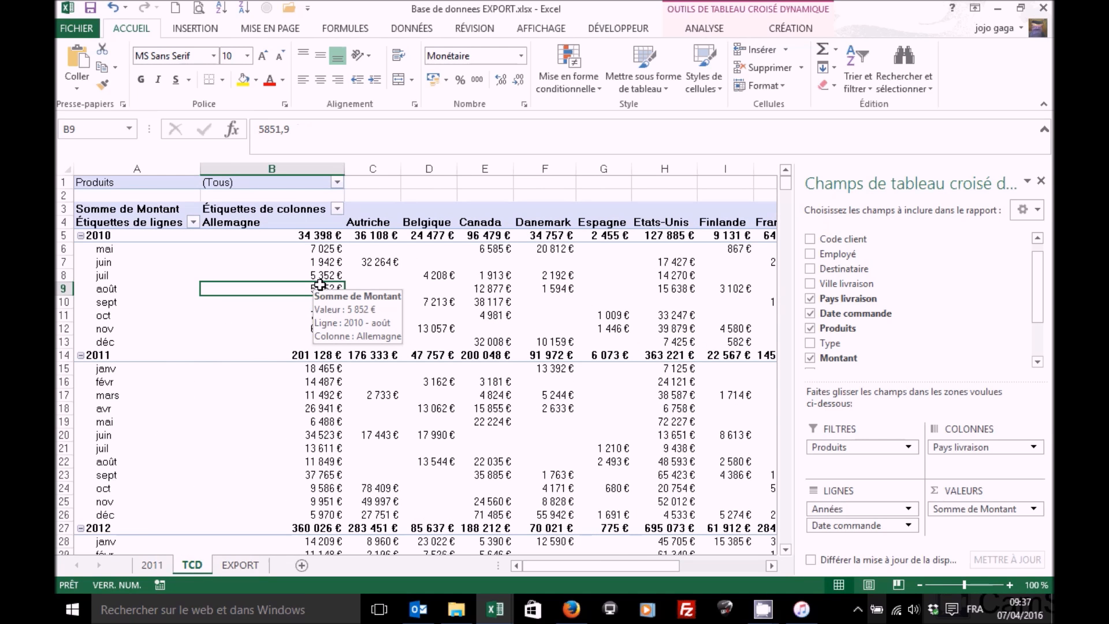
click(703, 29)
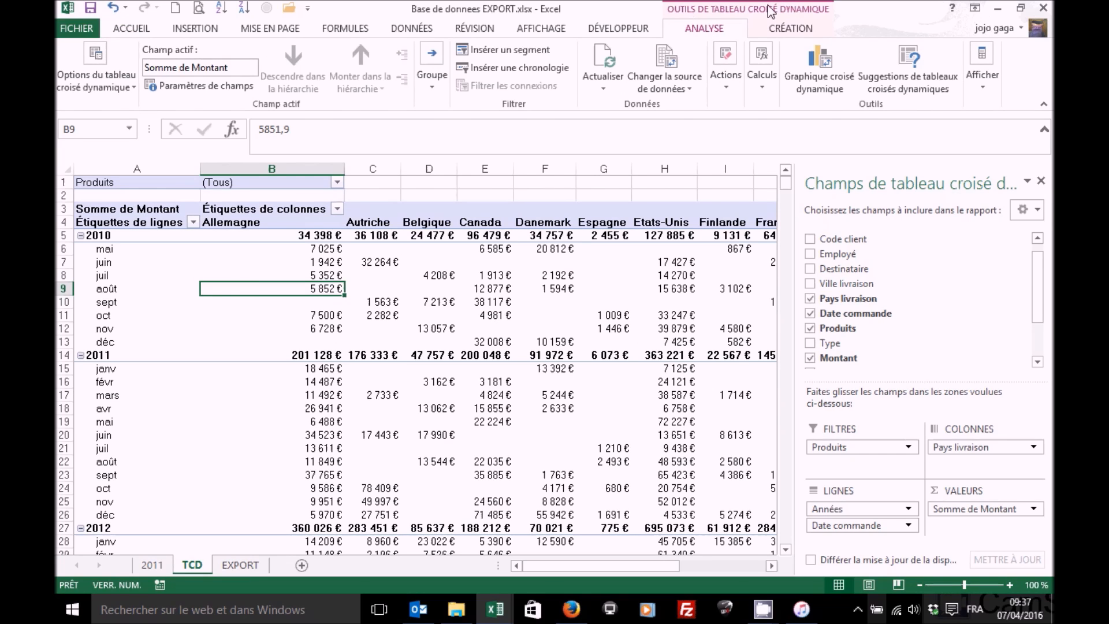
click(824, 63)
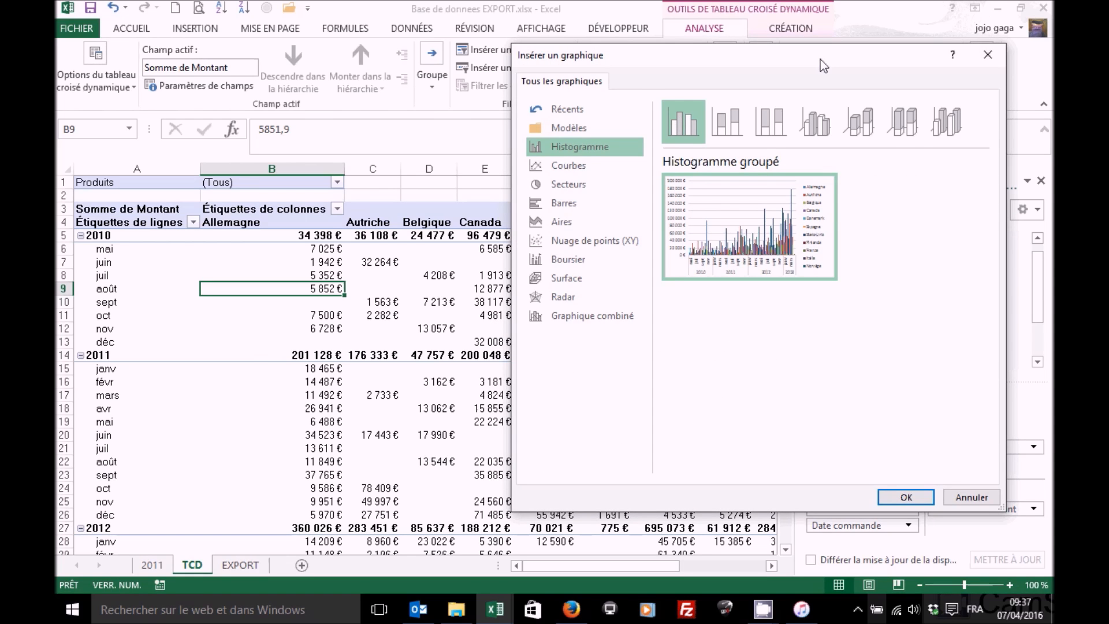
mouse_move(718, 245)
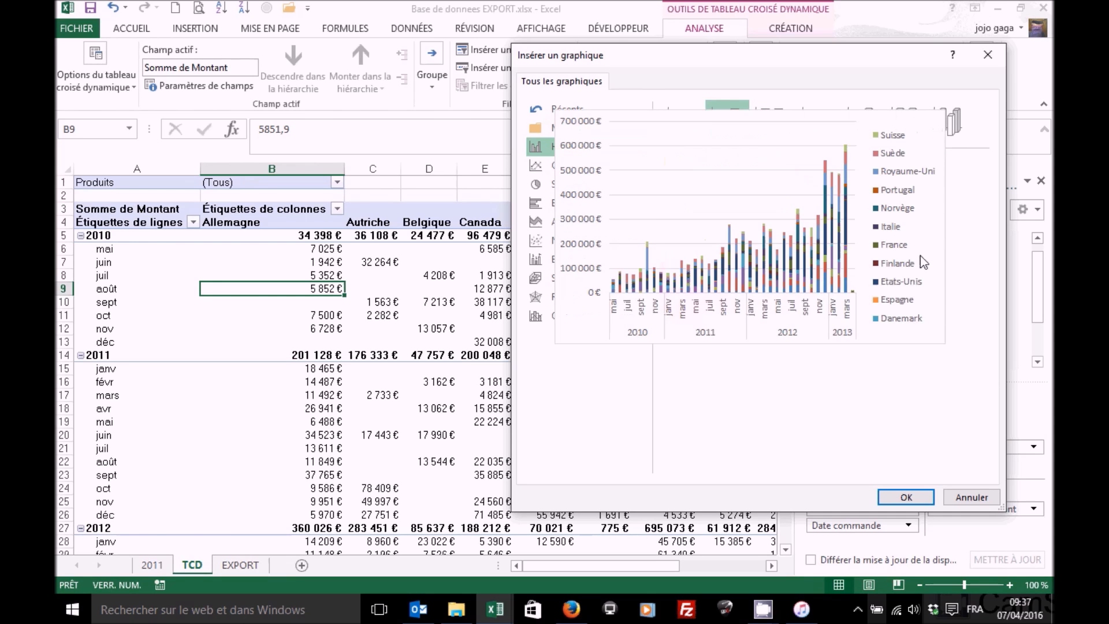
click(907, 497)
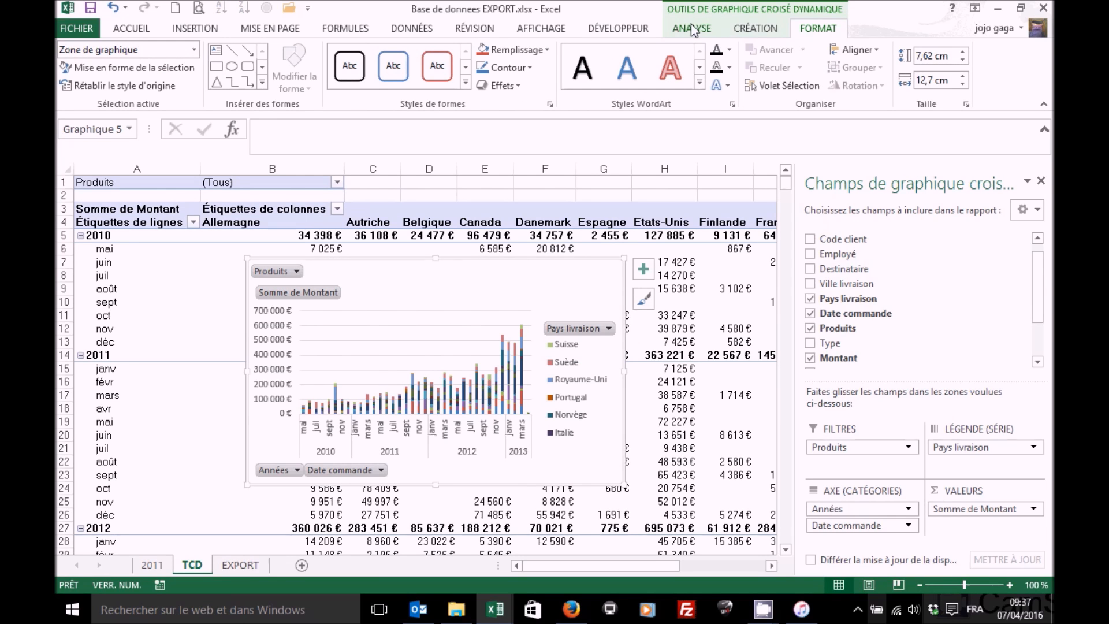
Step: Move the pivot chart to a new sheet named GCD
click(751, 30)
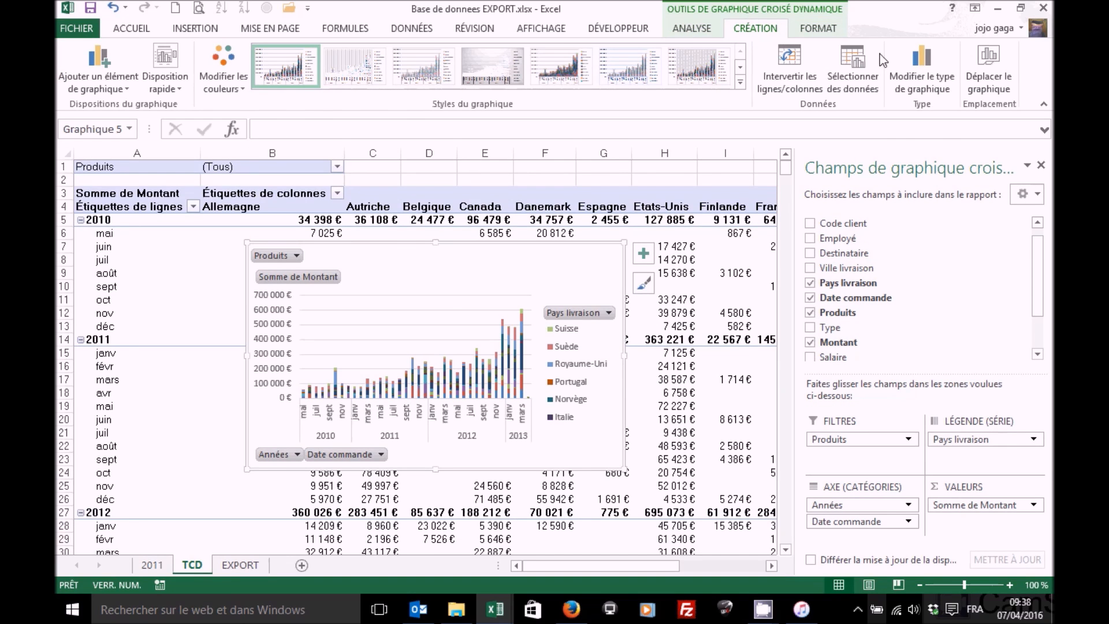
click(990, 61)
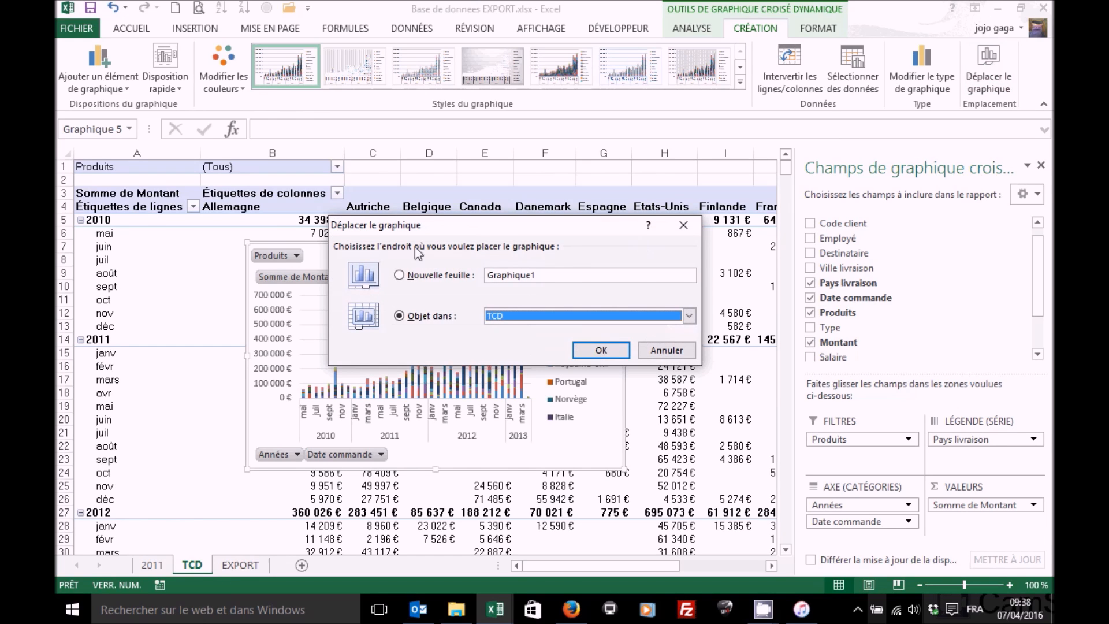
click(401, 276)
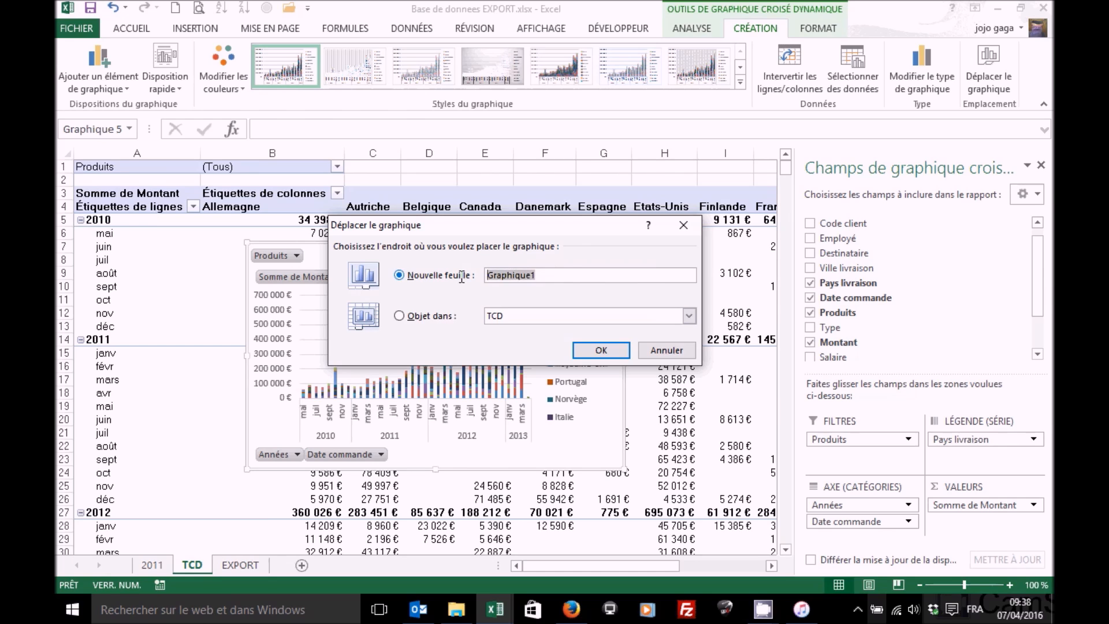
text(GCD)
click(592, 348)
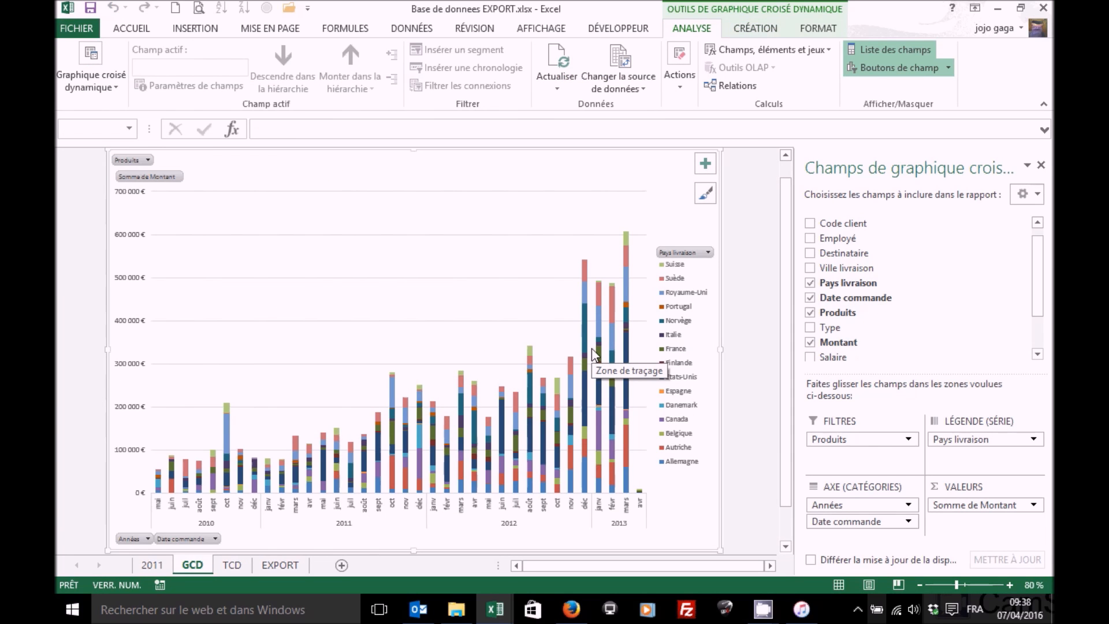
Step: Filter the Années field in the GCD chart to show only 2011
click(149, 539)
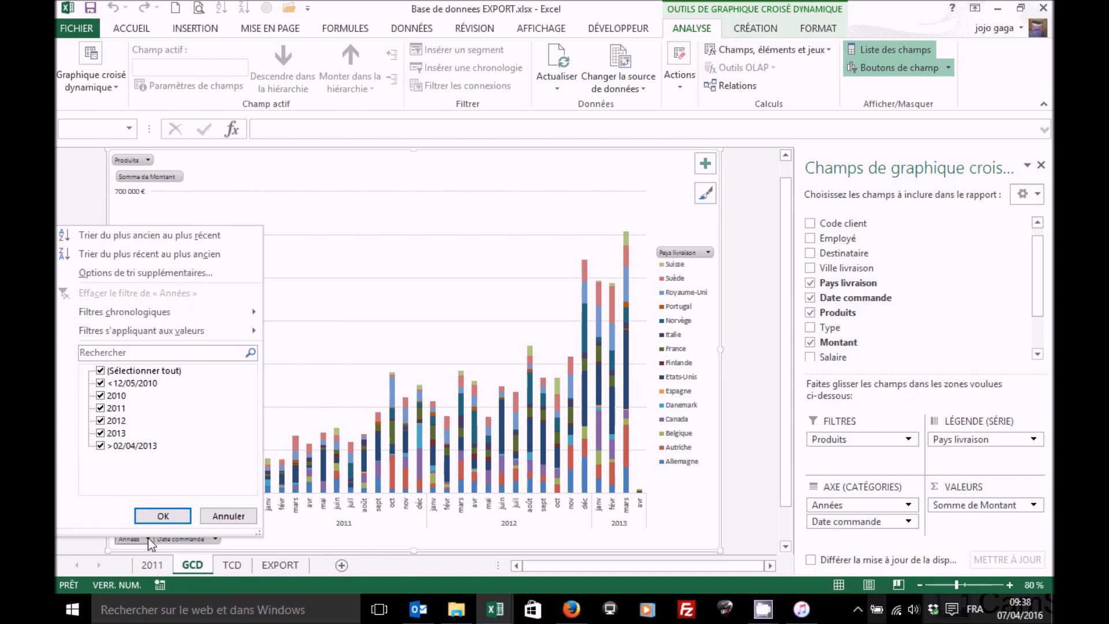
click(101, 371)
click(101, 408)
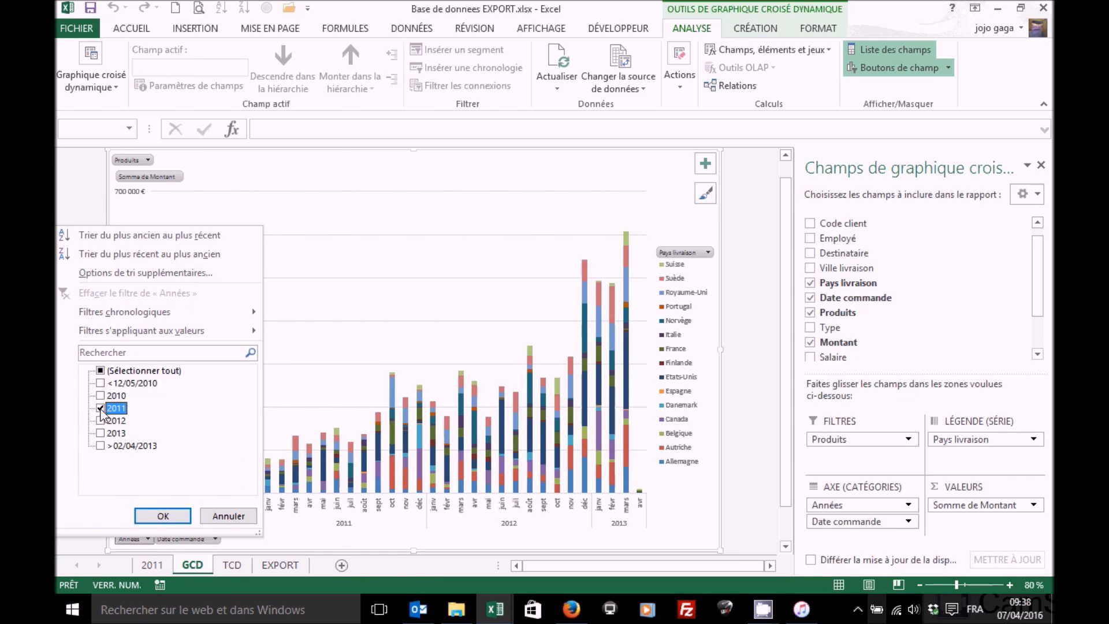
click(163, 516)
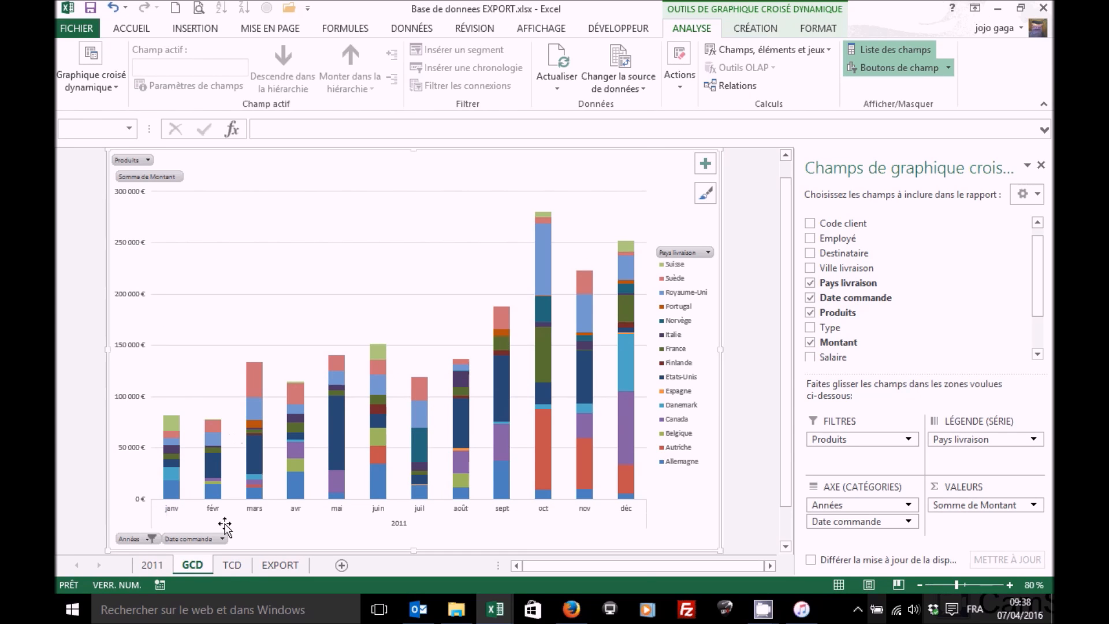
Step: Filter the TCD pivot table's Produits field to Arrosoirs, Bougainvilliers and Cactus
click(232, 565)
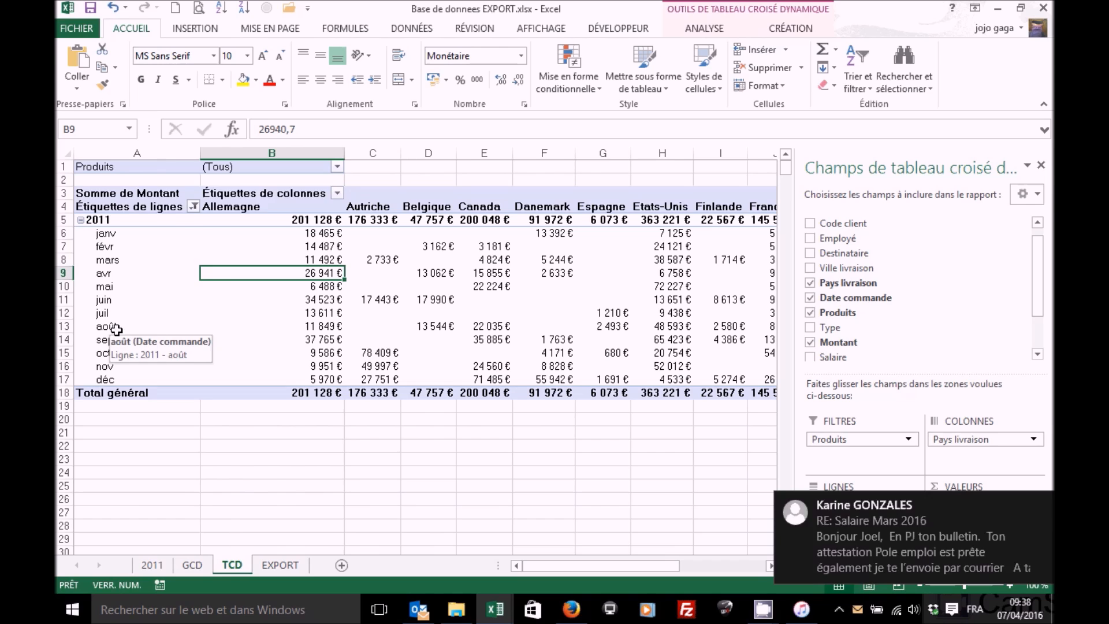
click(337, 167)
click(181, 202)
click(182, 215)
click(235, 364)
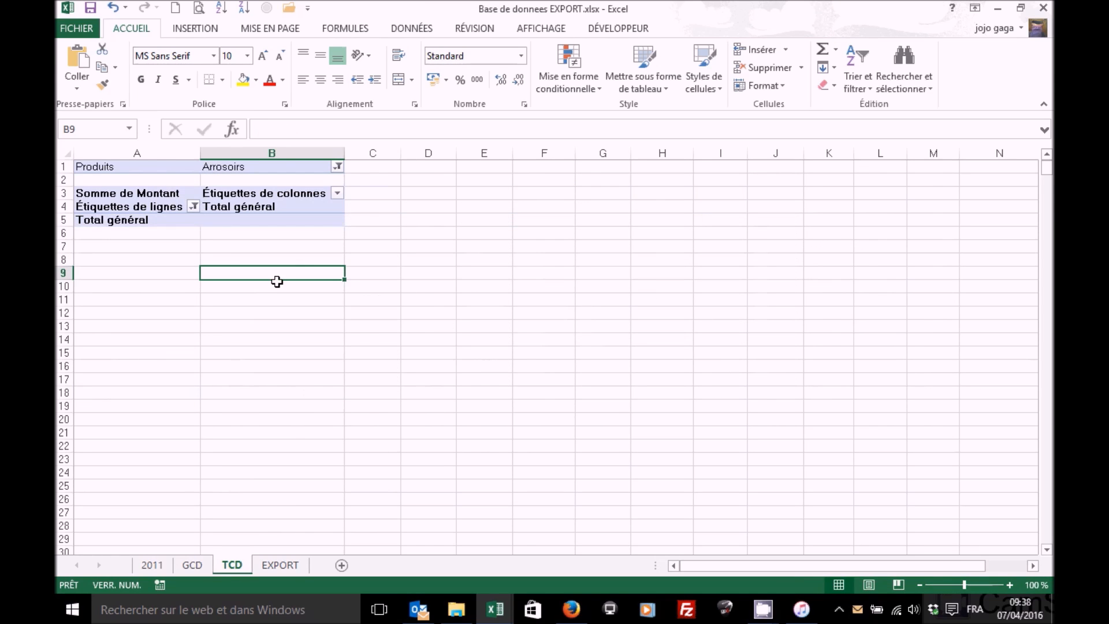
click(339, 167)
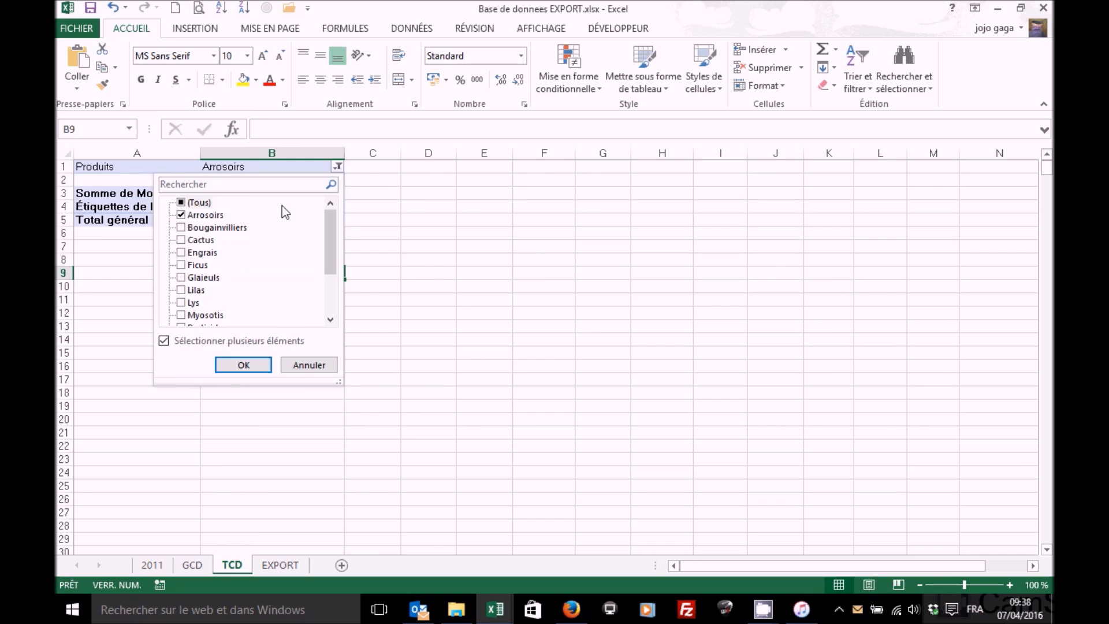
click(181, 228)
click(182, 239)
click(240, 364)
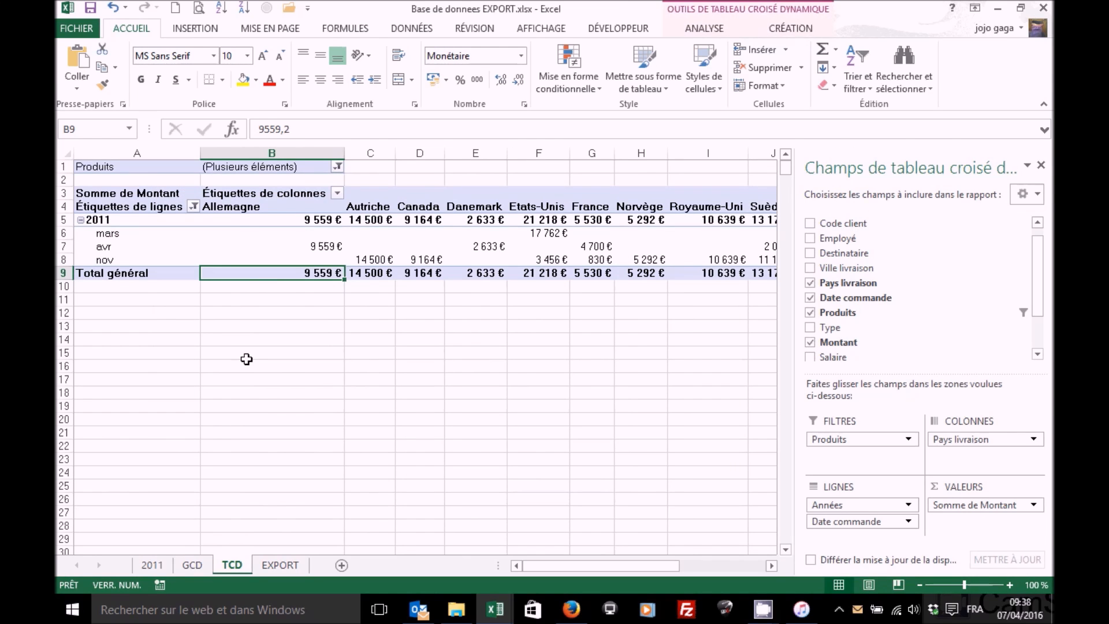
Step: Check the 2011 and GCD sheets, and reset the TCD pivot table's Produits filter to (Tous)
click(152, 566)
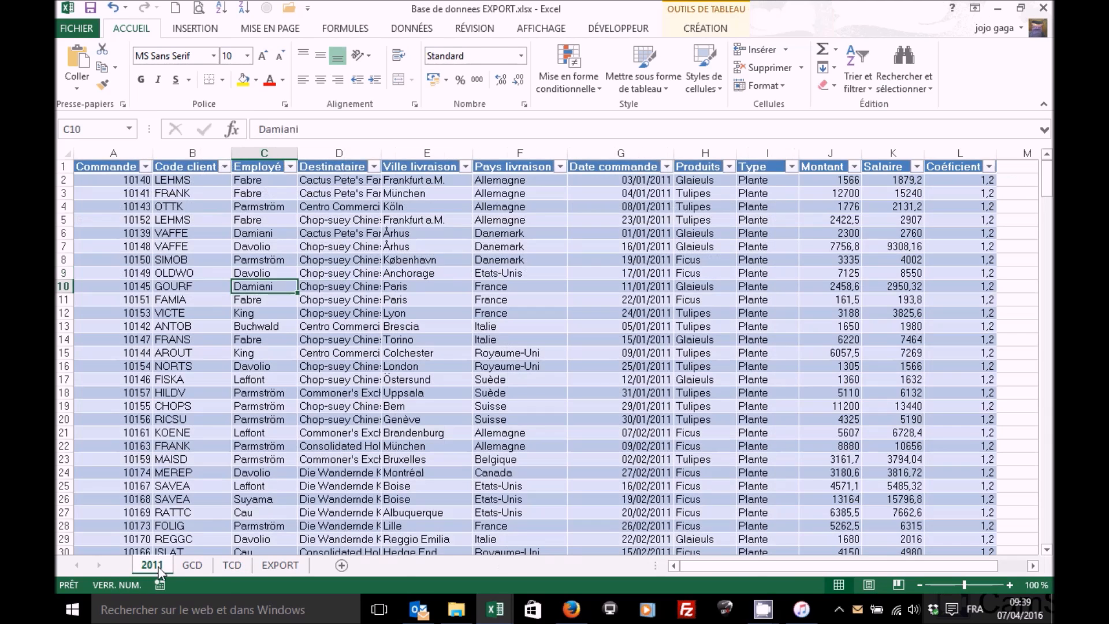
click(195, 566)
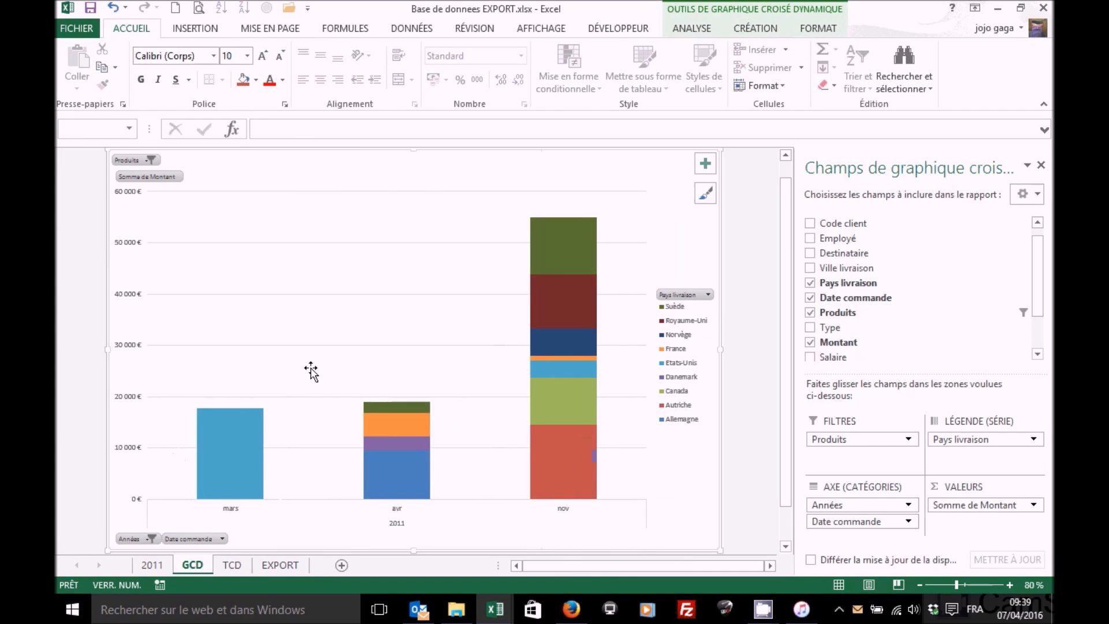
click(232, 566)
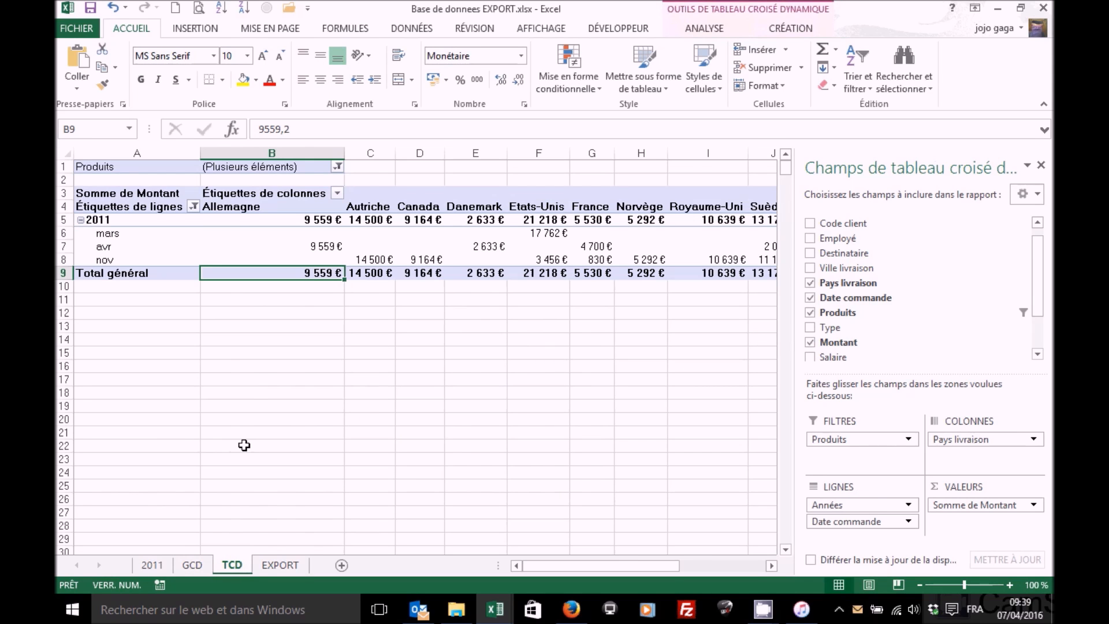
click(338, 166)
click(182, 202)
click(245, 366)
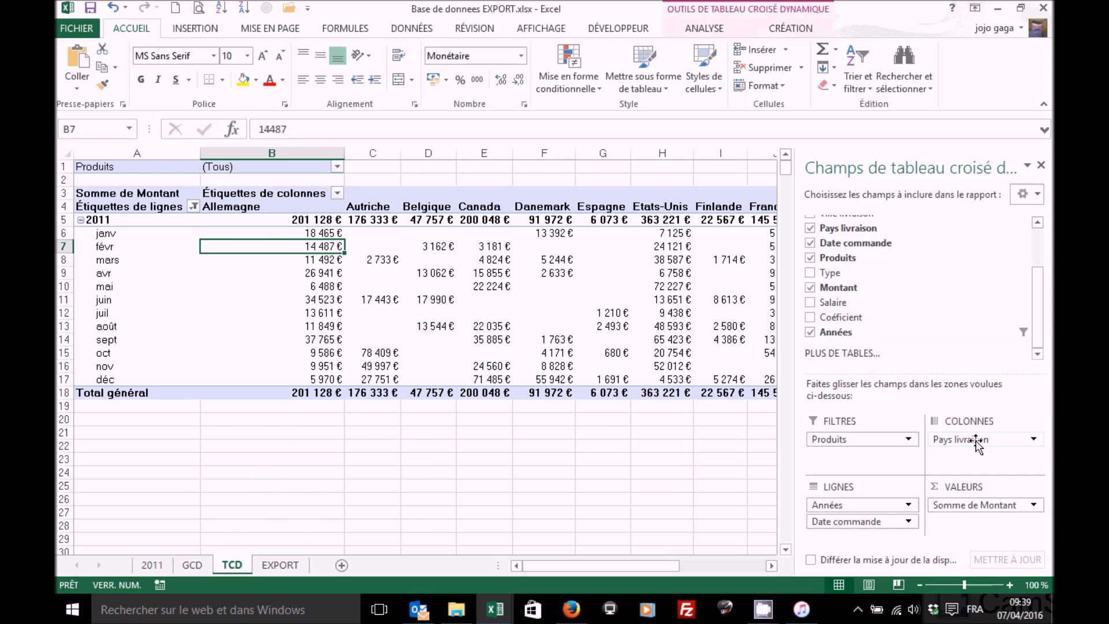
Step: Remove Pays livraison from the pivot table and move the Années field from the rows to the columns
drag(990, 442, 687, 471)
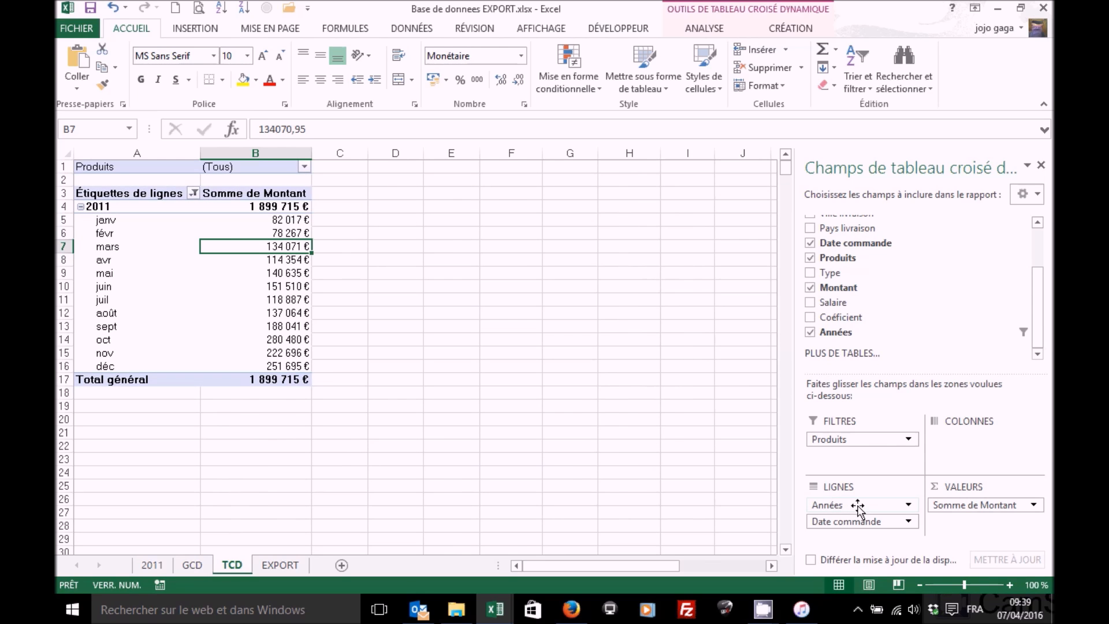
drag(857, 506, 940, 451)
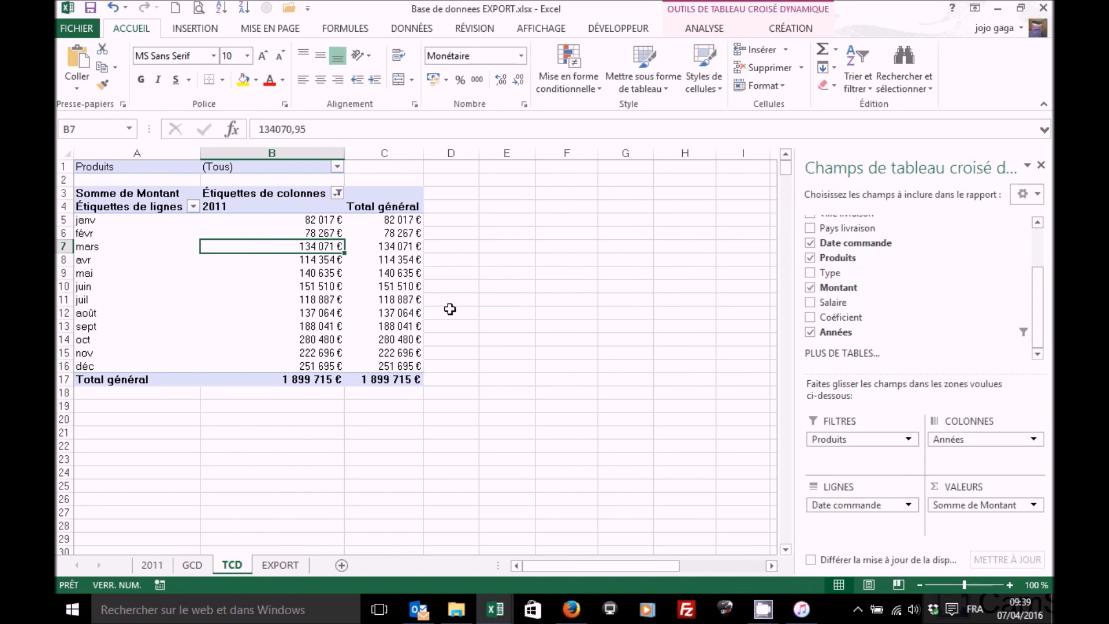
Step: Show all years in the pivot table's column labels and examine the monthly bars in the GCD chart
click(338, 193)
click(181, 345)
click(247, 491)
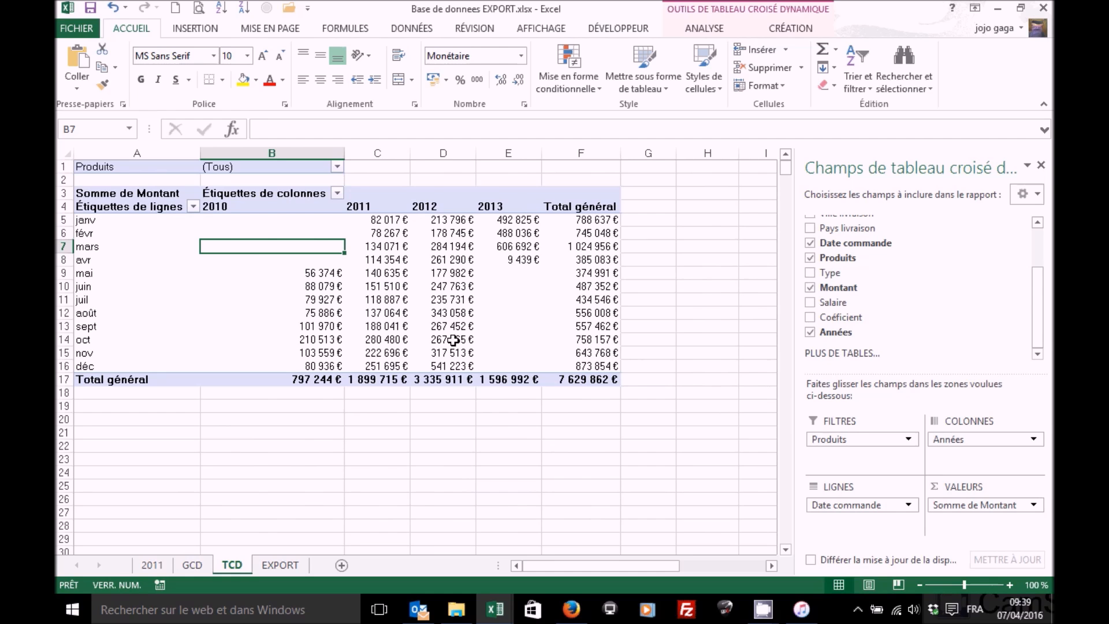
click(192, 565)
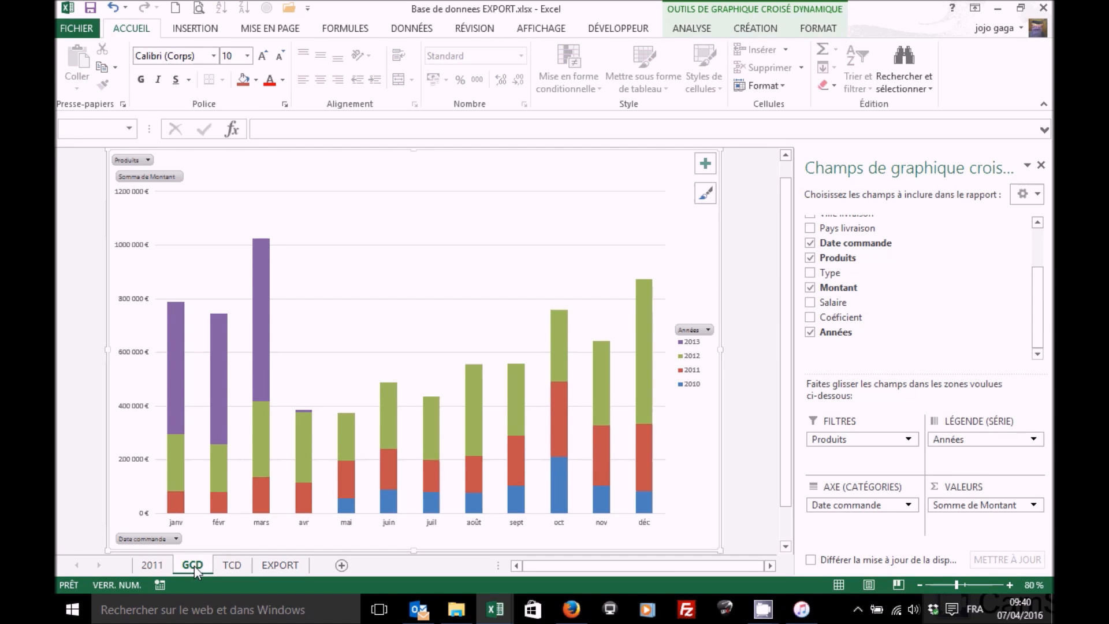
mouse_move(336, 437)
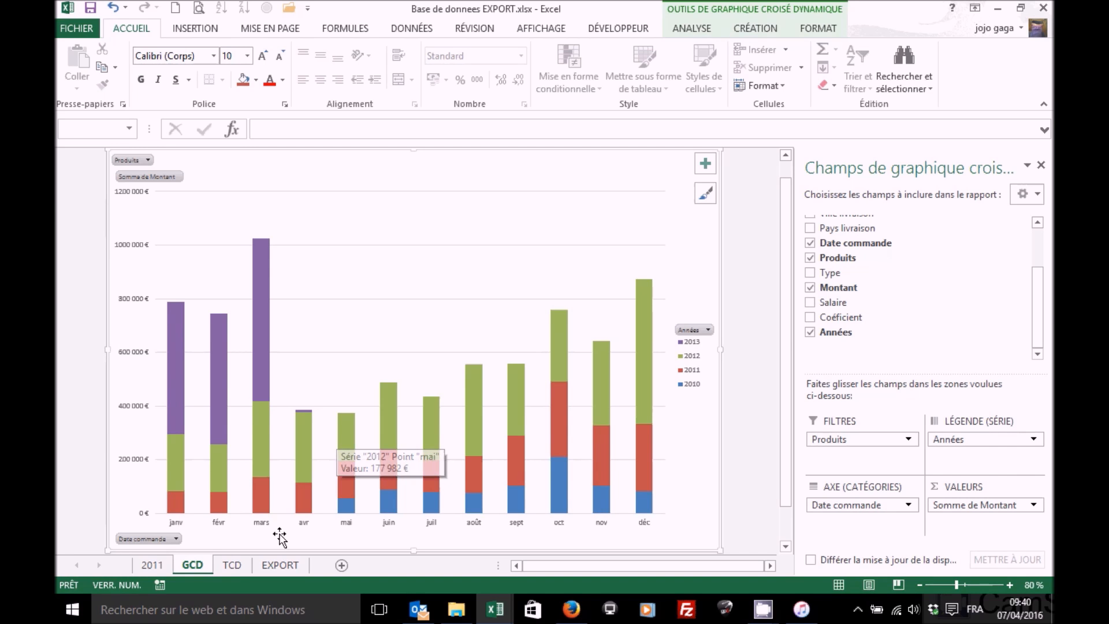
Step: Move Années back to the TCD pivot table's rows above Date commande, and add Date commande to the values as a count
click(230, 568)
drag(861, 501, 849, 501)
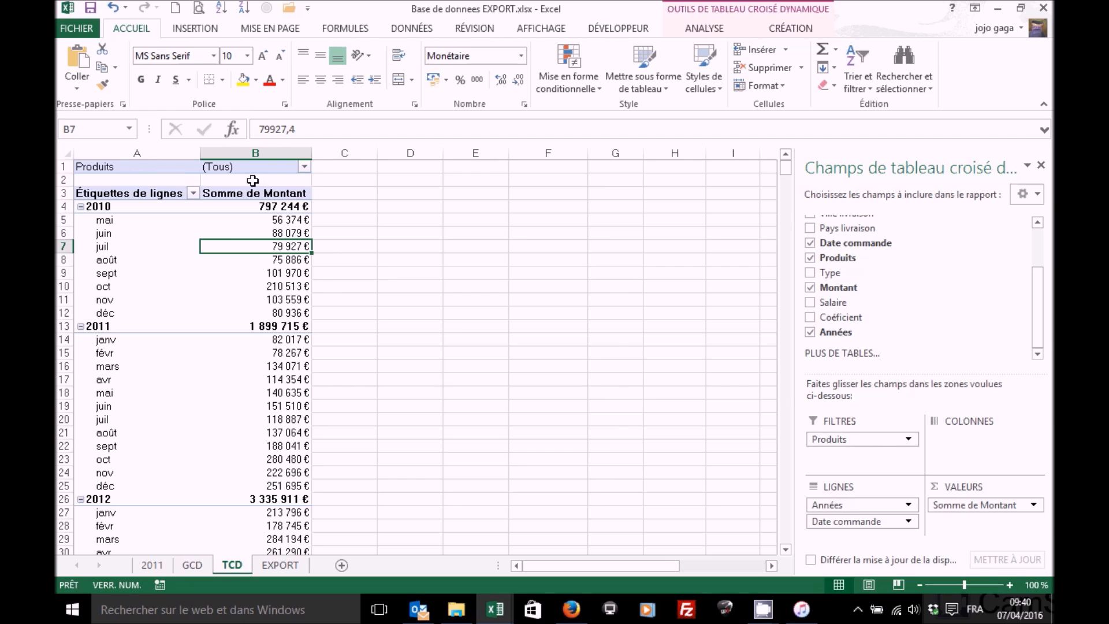
drag(1038, 292, 1038, 247)
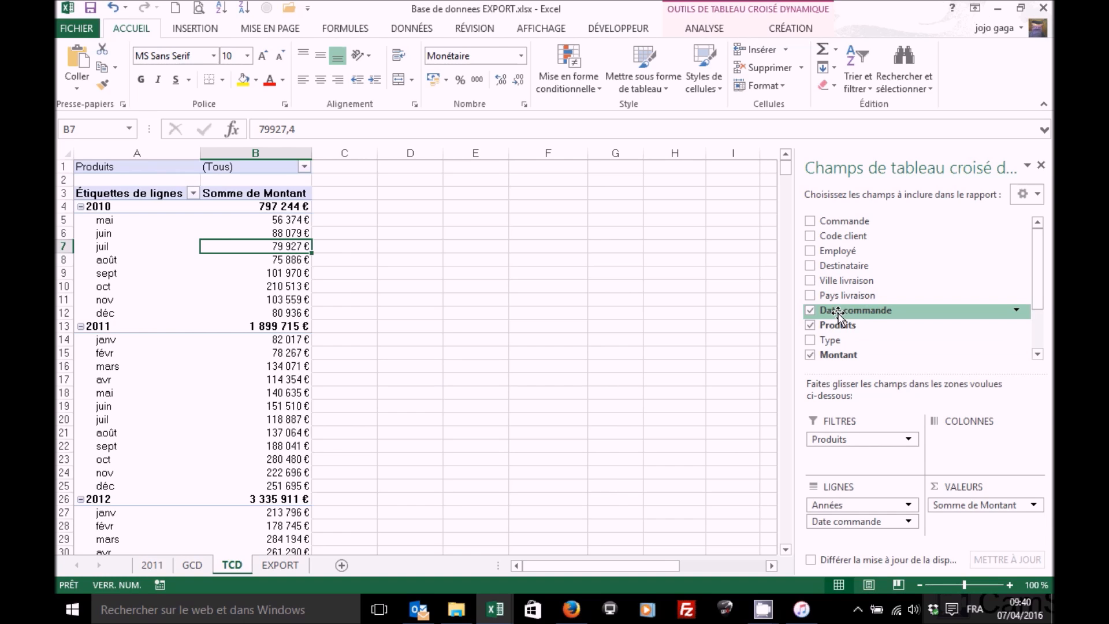
drag(867, 314, 953, 539)
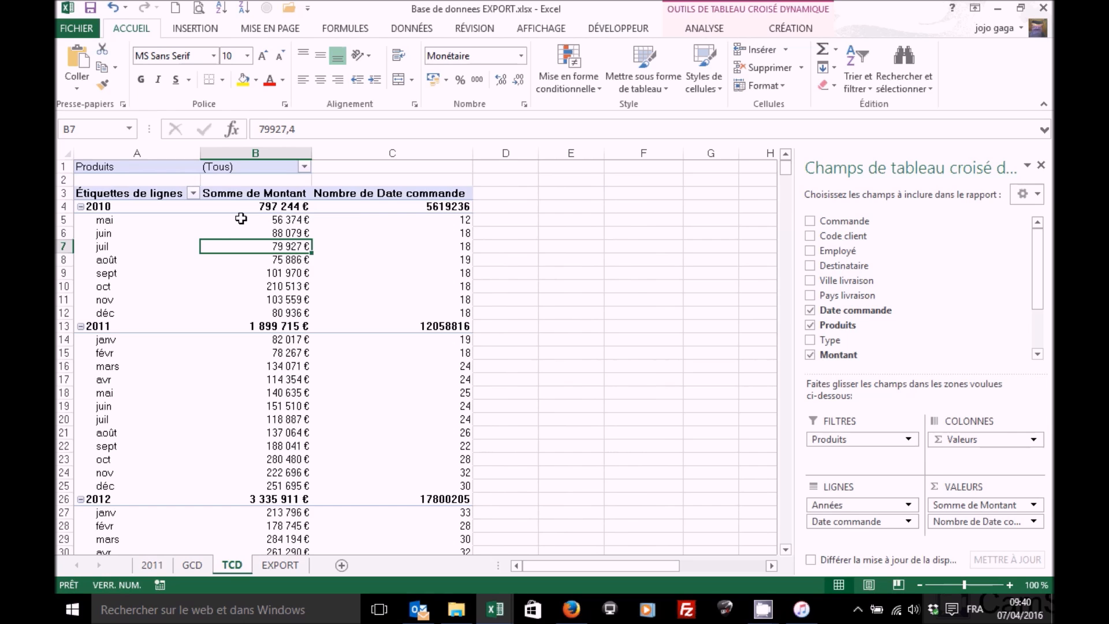
Step: Extract the source records behind the May 2010 order count to a new sheet and select their Code client values
mouse_move(240, 217)
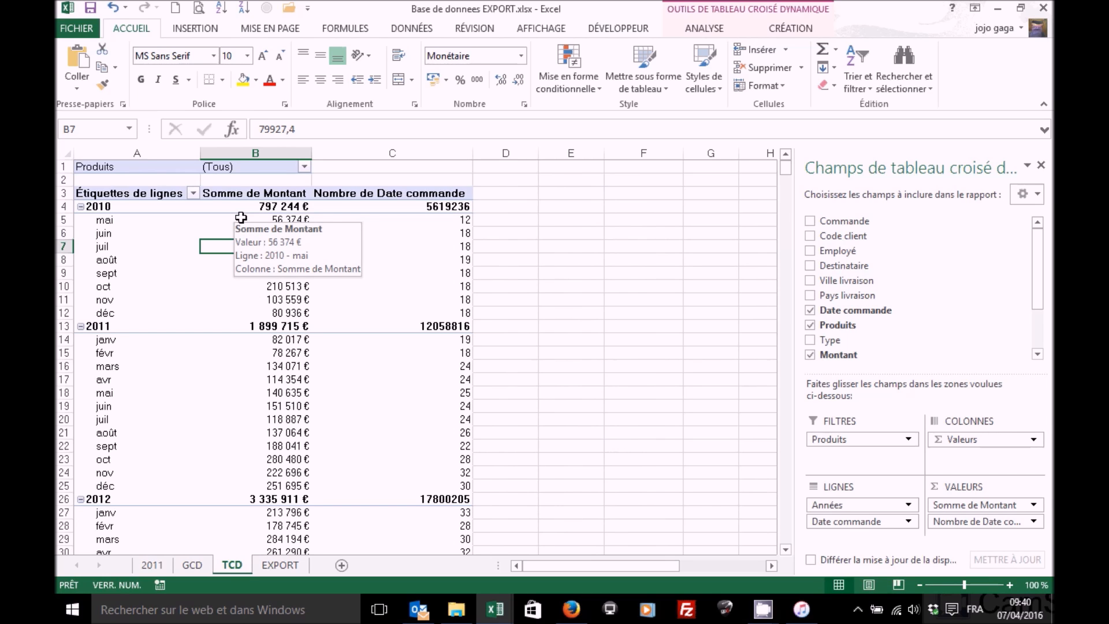
mouse_move(424, 219)
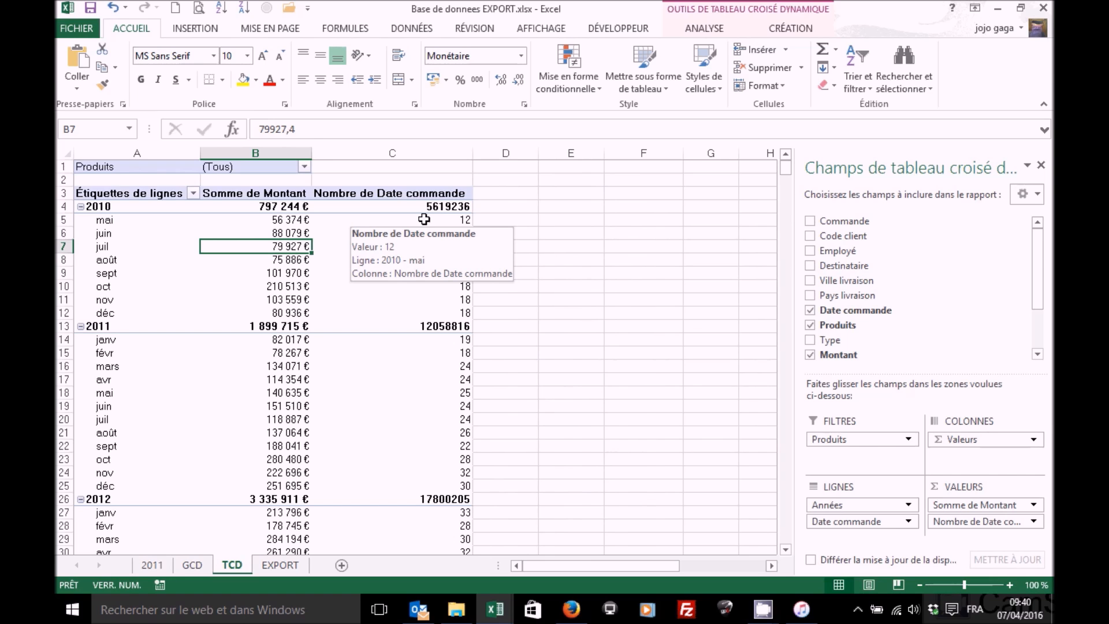
double_click(424, 219)
drag(191, 178, 182, 326)
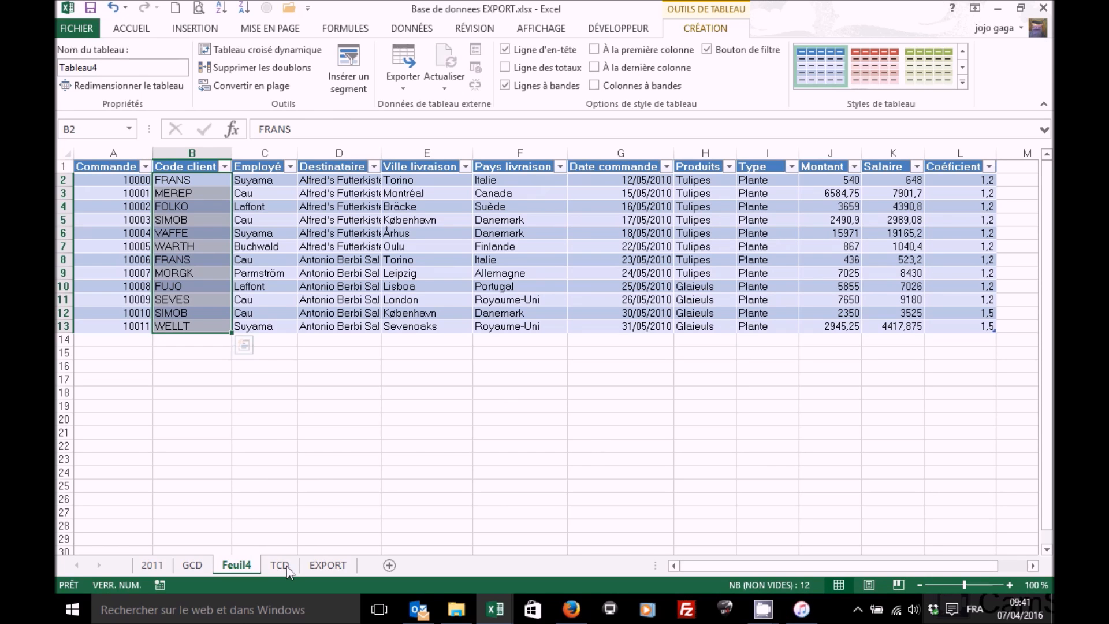
Step: Delete the sheet containing the extracted May 2010 records
right_click(251, 565)
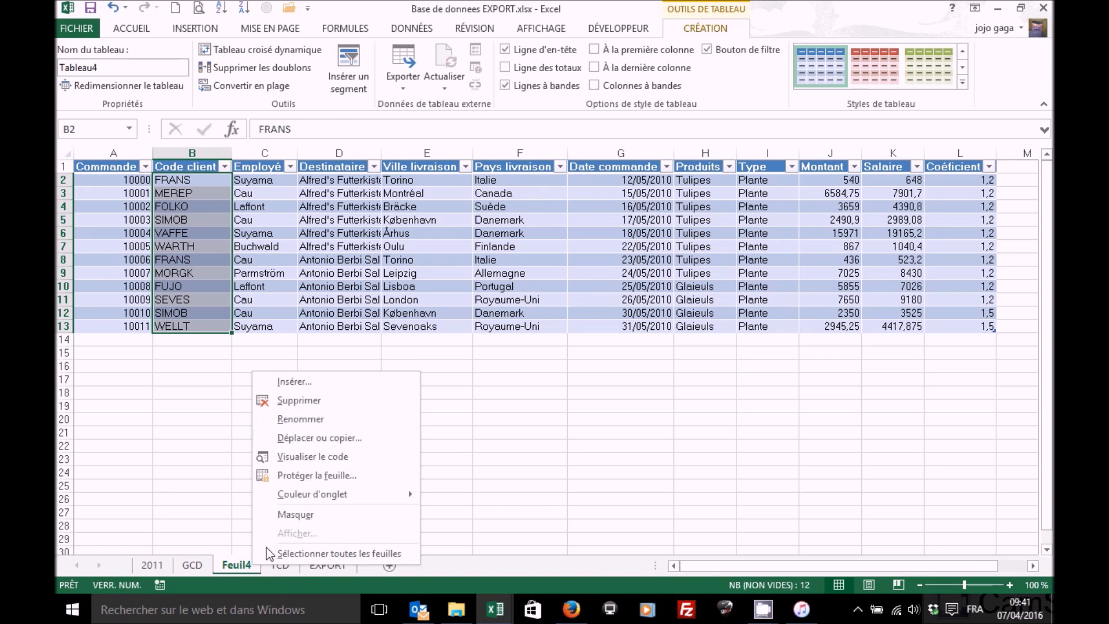
click(313, 403)
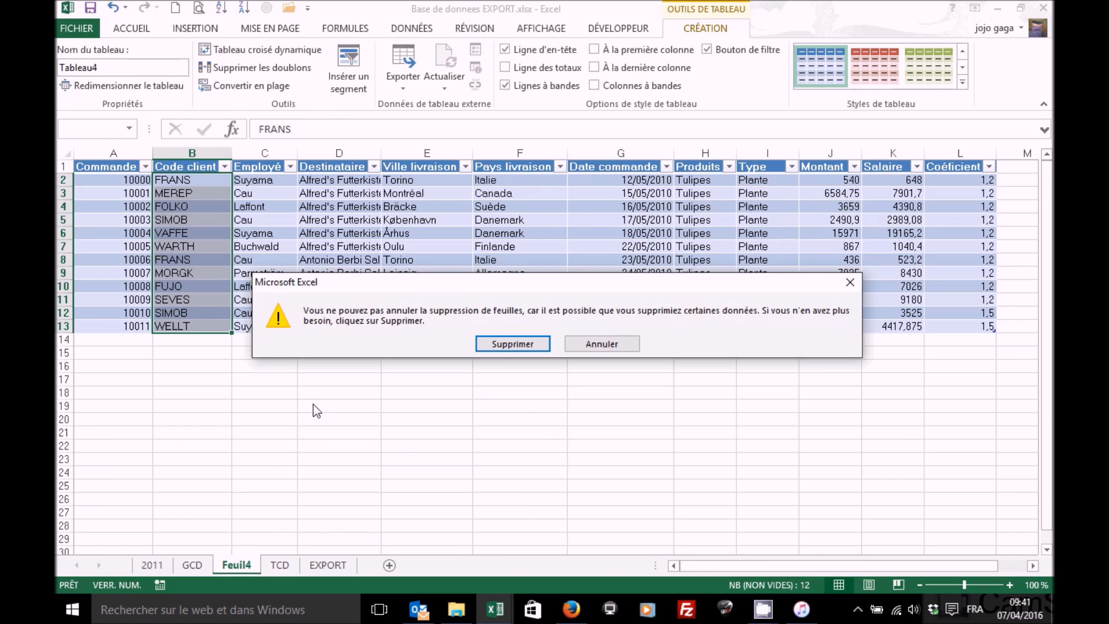
click(508, 412)
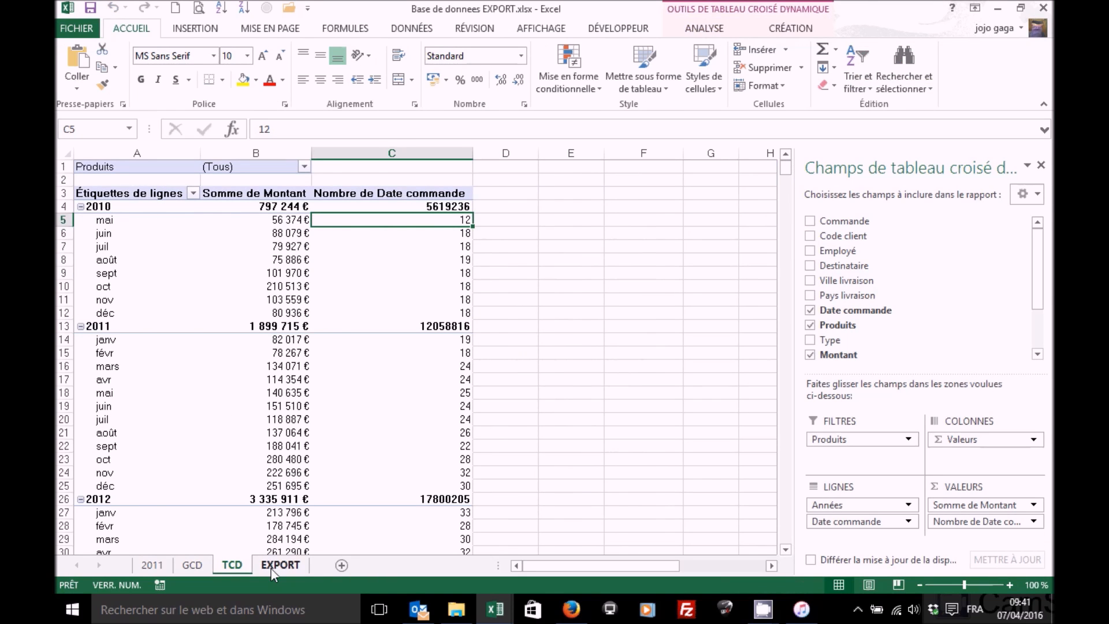
Step: Create a second pivot table from the EXPORT sheet's BaseDeDonnees table, placed on the existing TCD sheet at cell F3
click(271, 251)
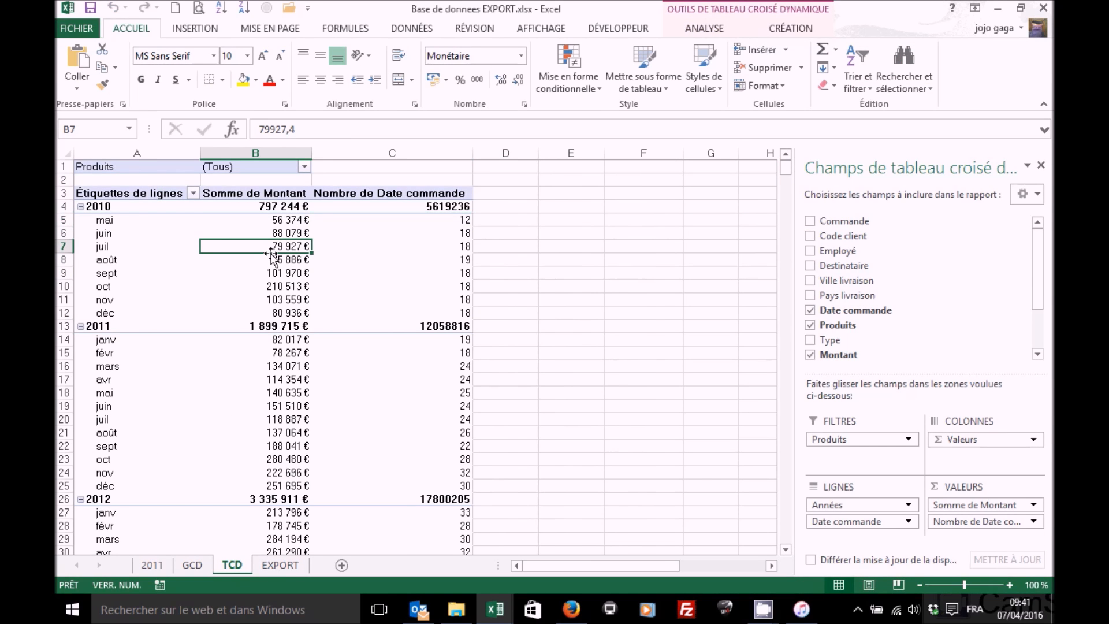
click(282, 567)
click(237, 219)
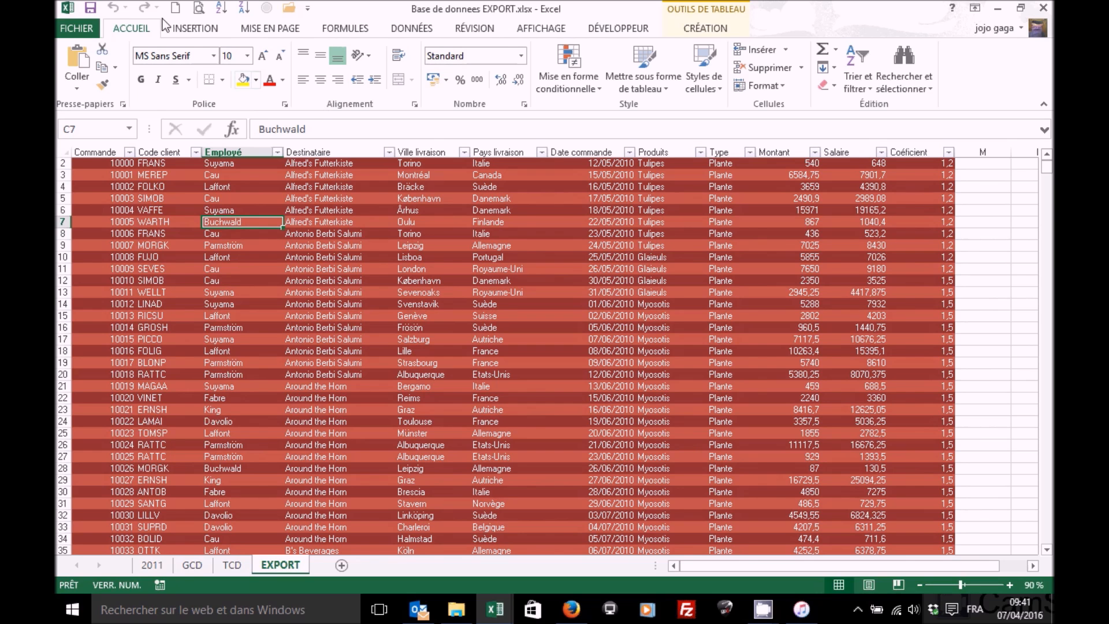
click(195, 29)
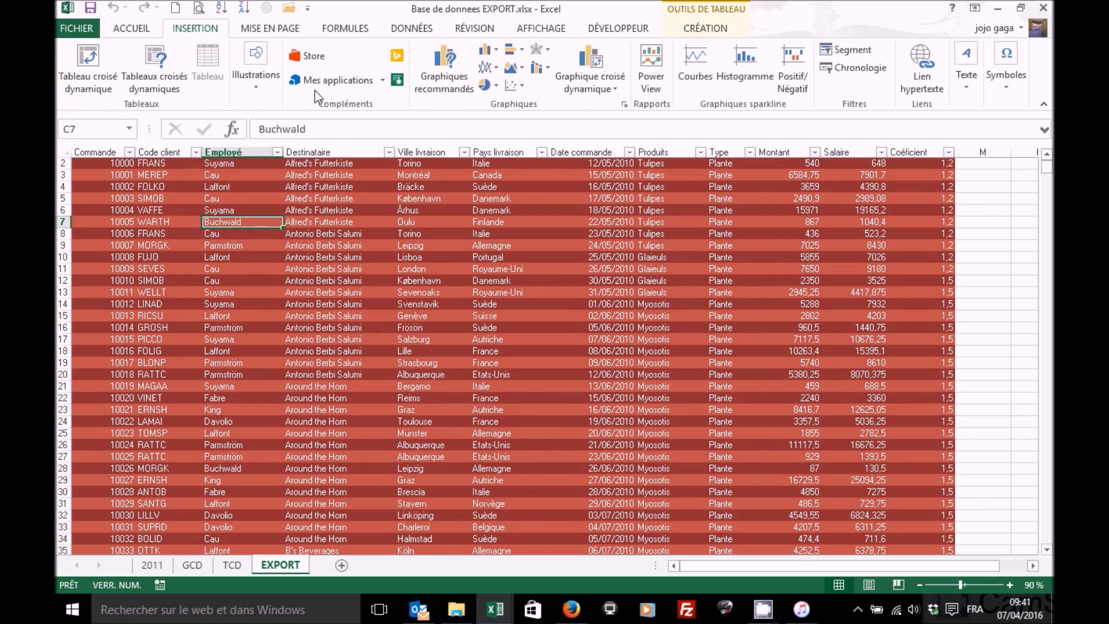
click(89, 58)
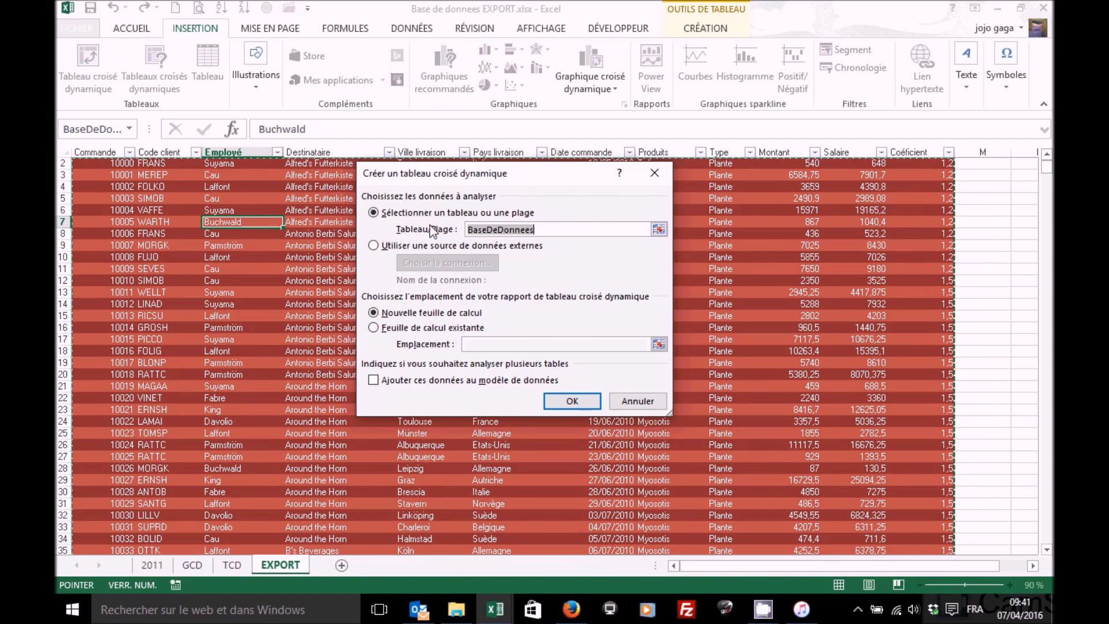
click(373, 328)
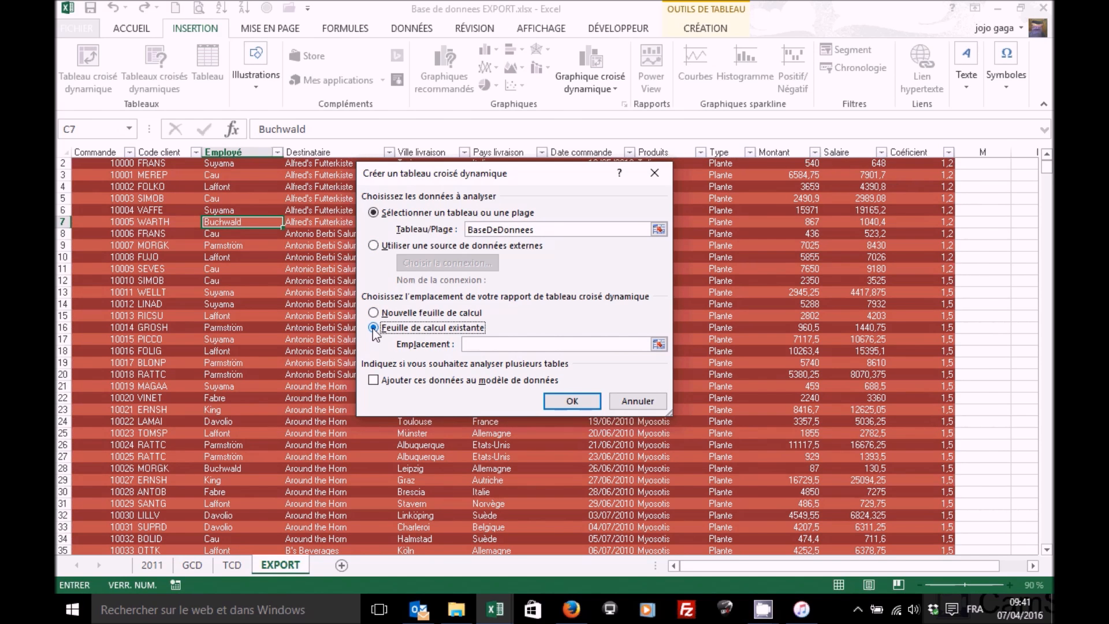
click(519, 344)
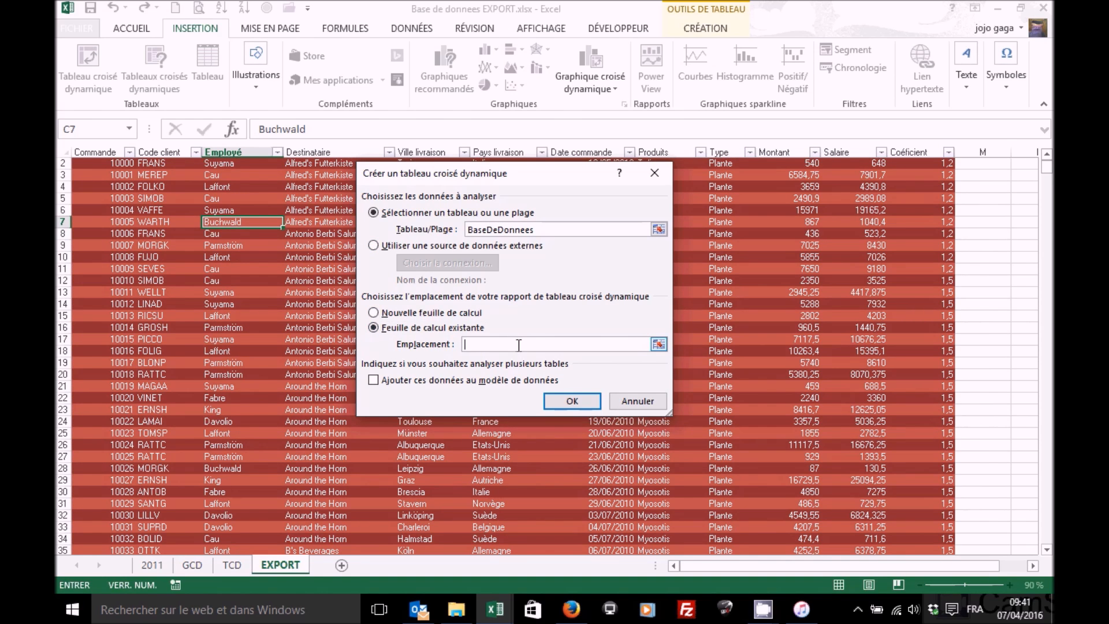
click(232, 565)
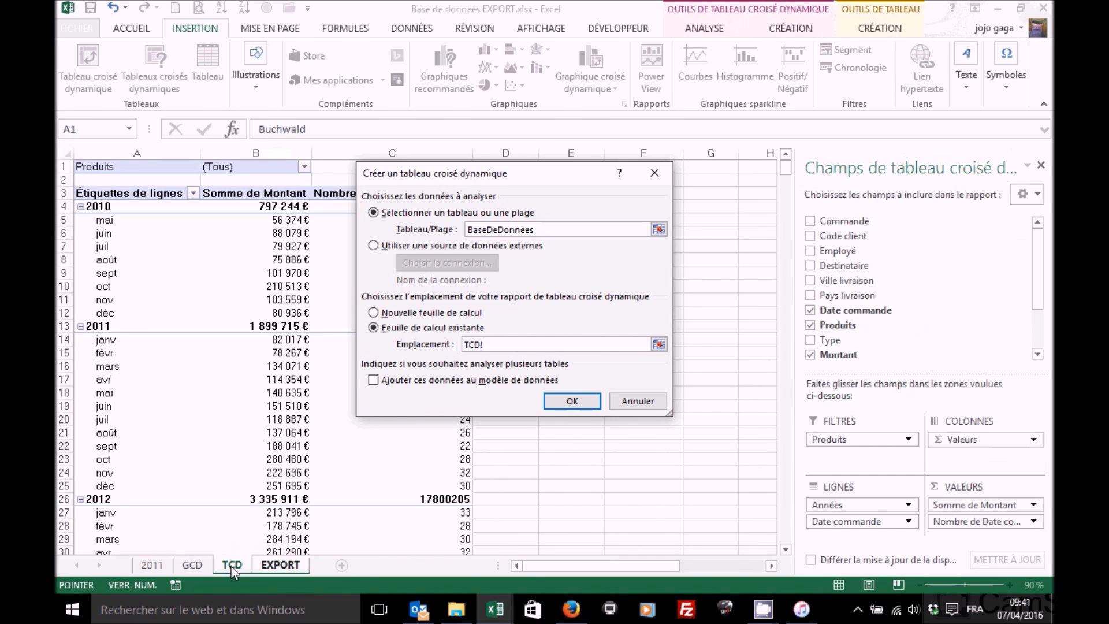
drag(551, 181, 340, 267)
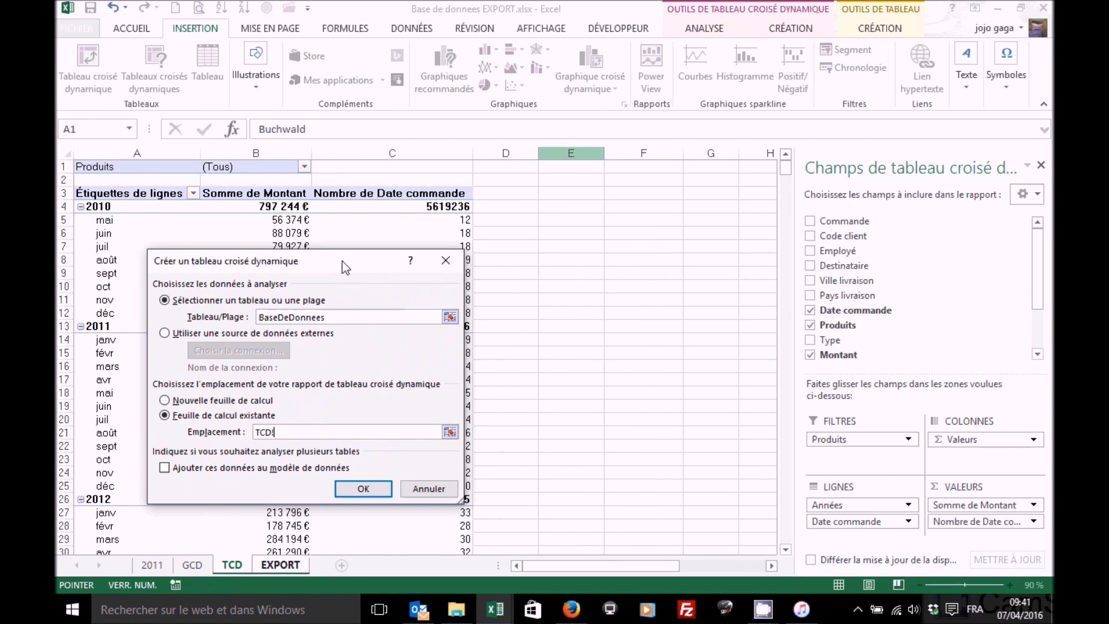
click(634, 195)
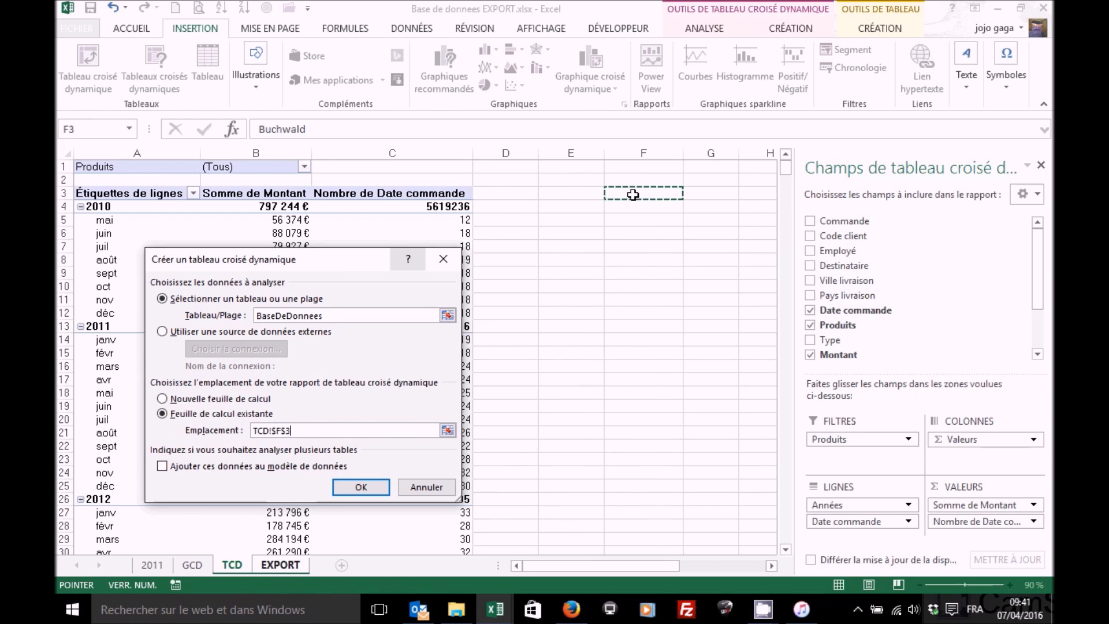
click(356, 489)
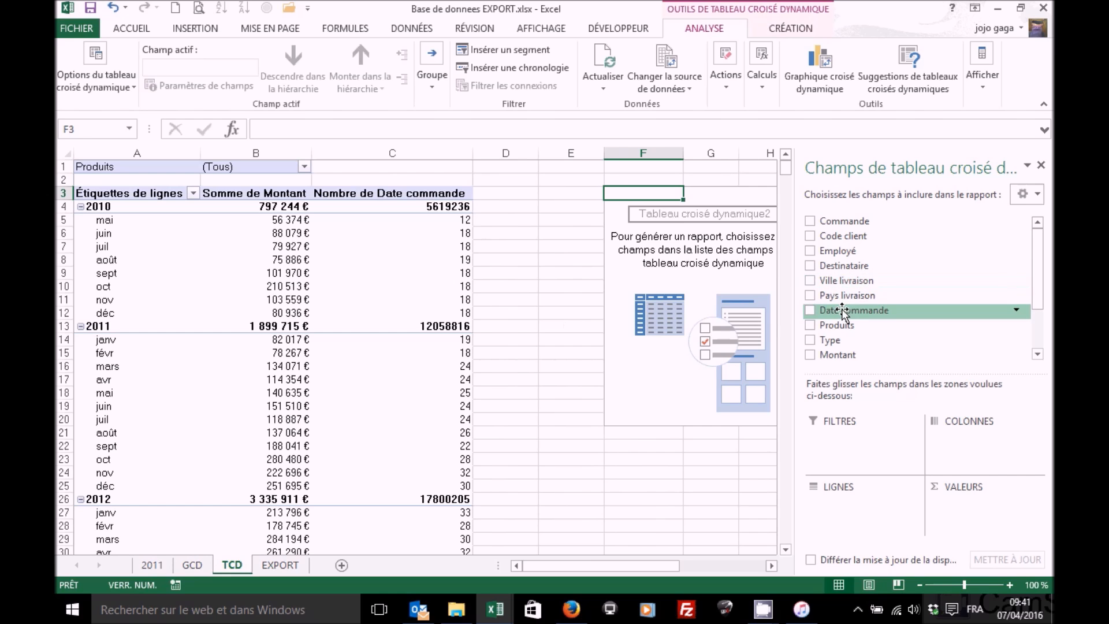
Step: Add Montant as a sum to the second pivot table's values and Pays livraison to its rows
drag(837, 355, 968, 518)
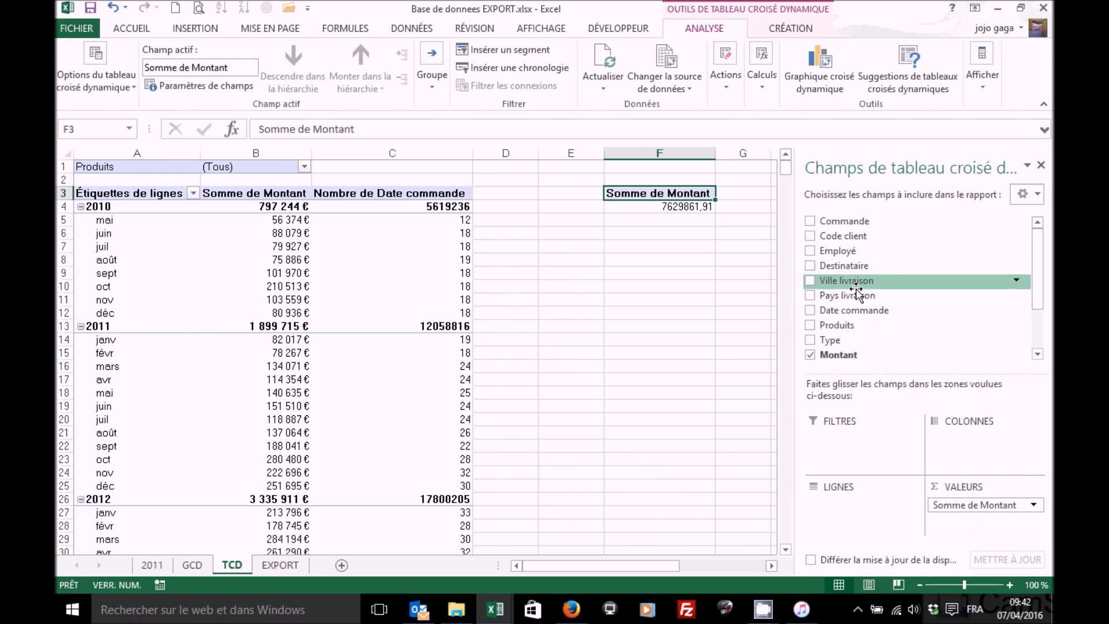
drag(848, 295, 854, 509)
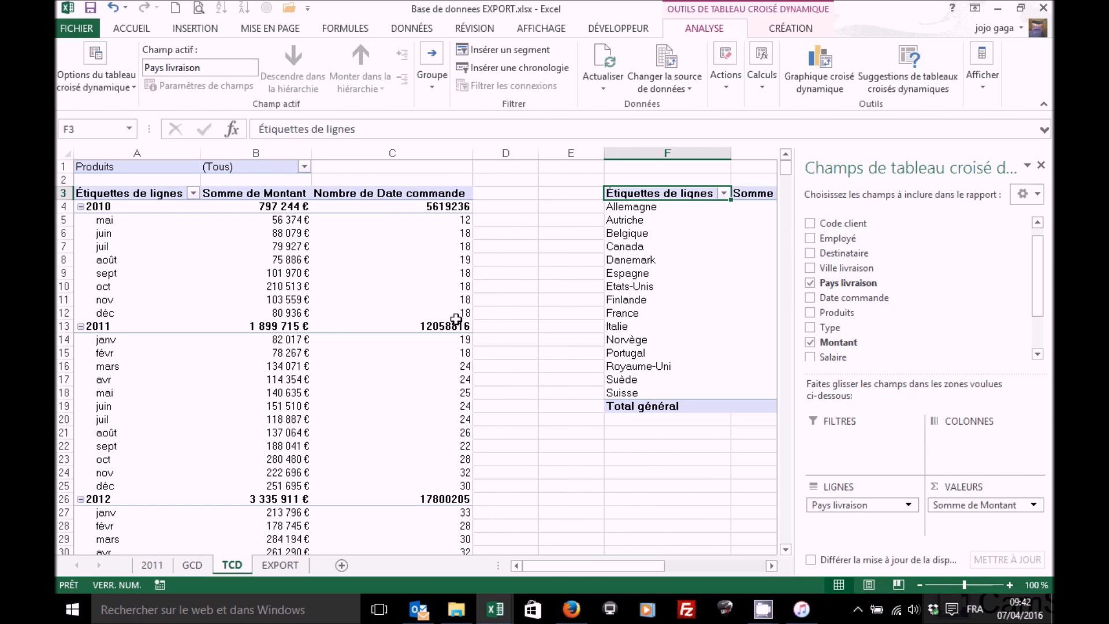
Step: Try to add Employé to the column labels of the original pivot table grouped by year and month
click(279, 234)
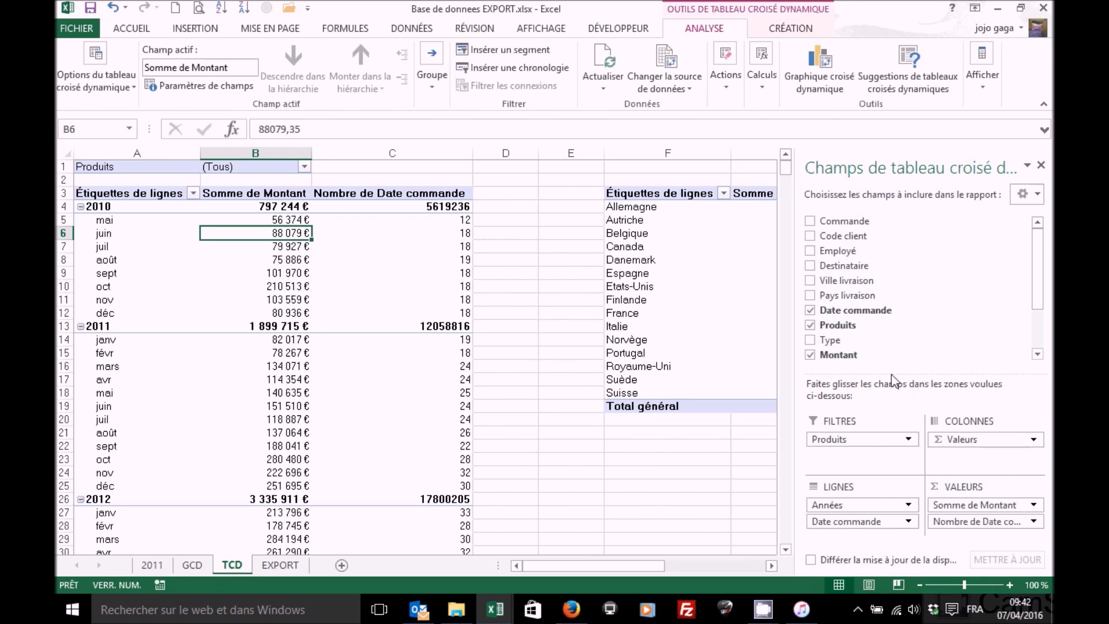
drag(827, 252, 952, 439)
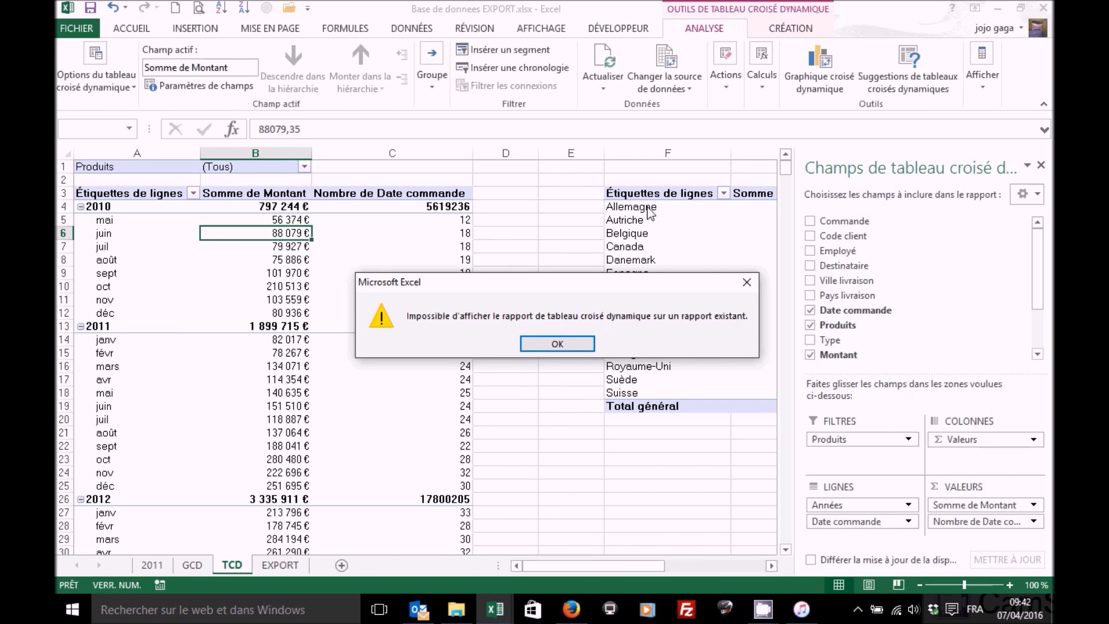
click(558, 345)
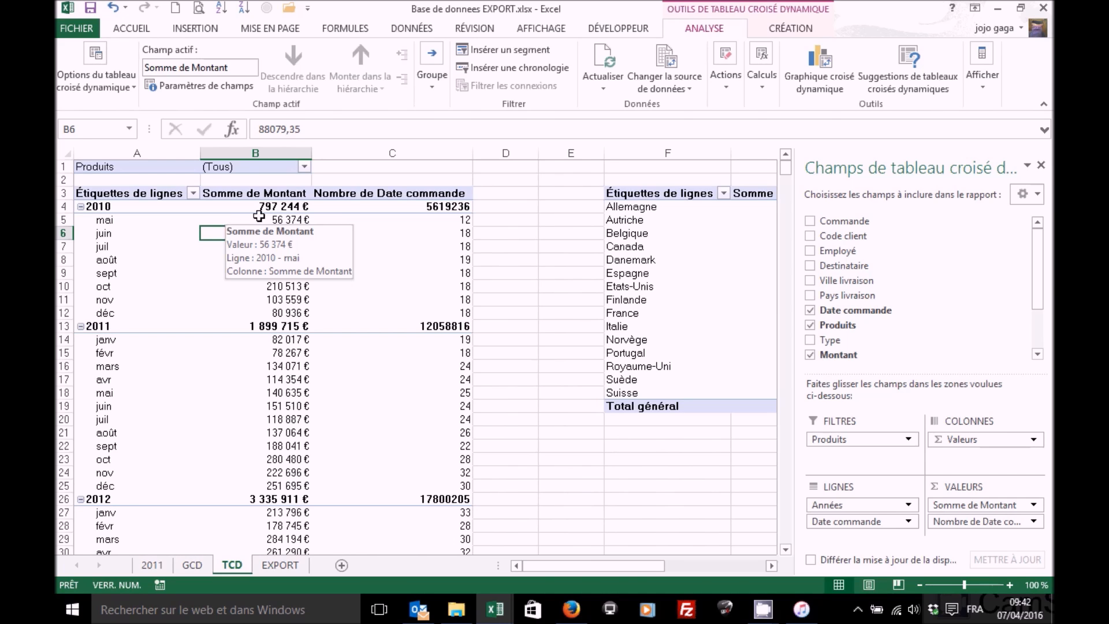
Step: Delete the entire second pivot table listing Pays livraison on the TCD sheet
click(643, 194)
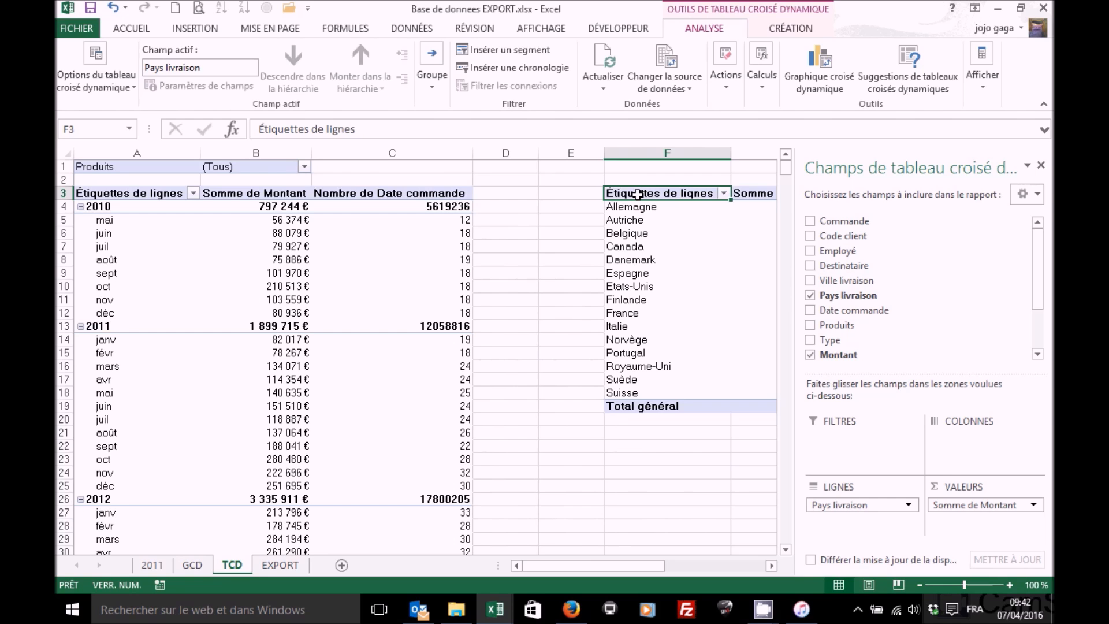
key(ctrl+a)
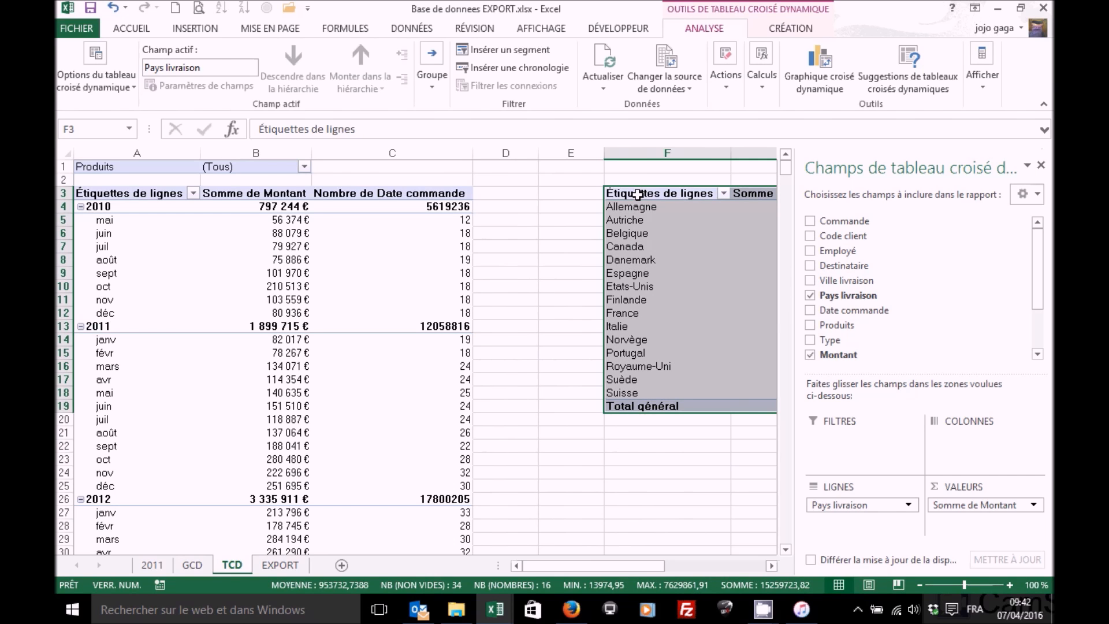
key(Delete)
Step: Add Employé to the remaining pivot table's column labels and take it back out of the layout
click(271, 230)
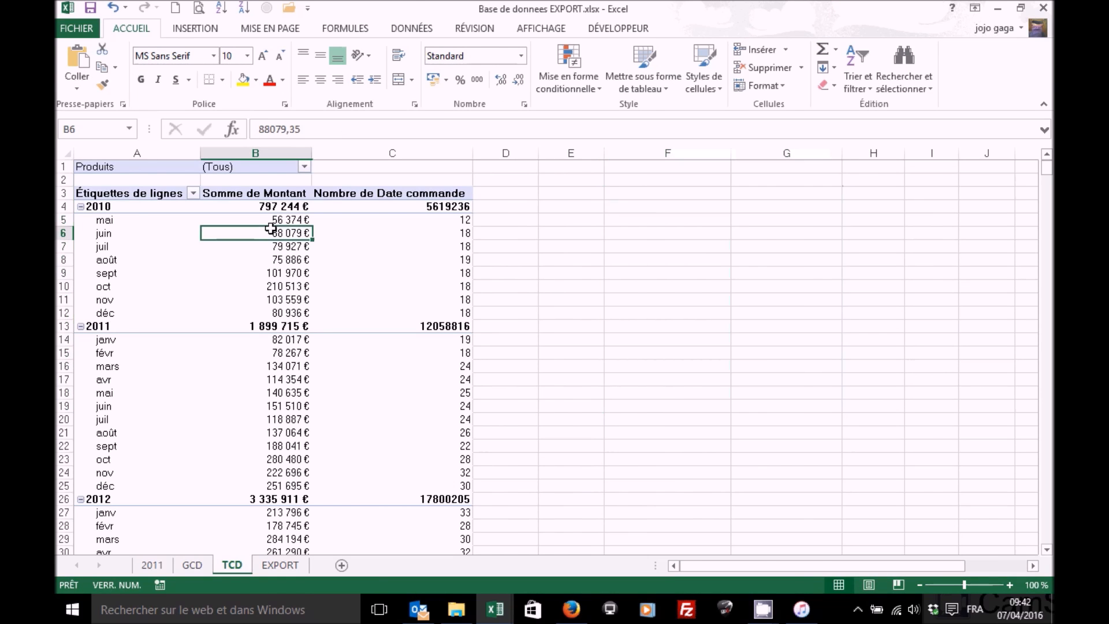
drag(864, 257, 952, 439)
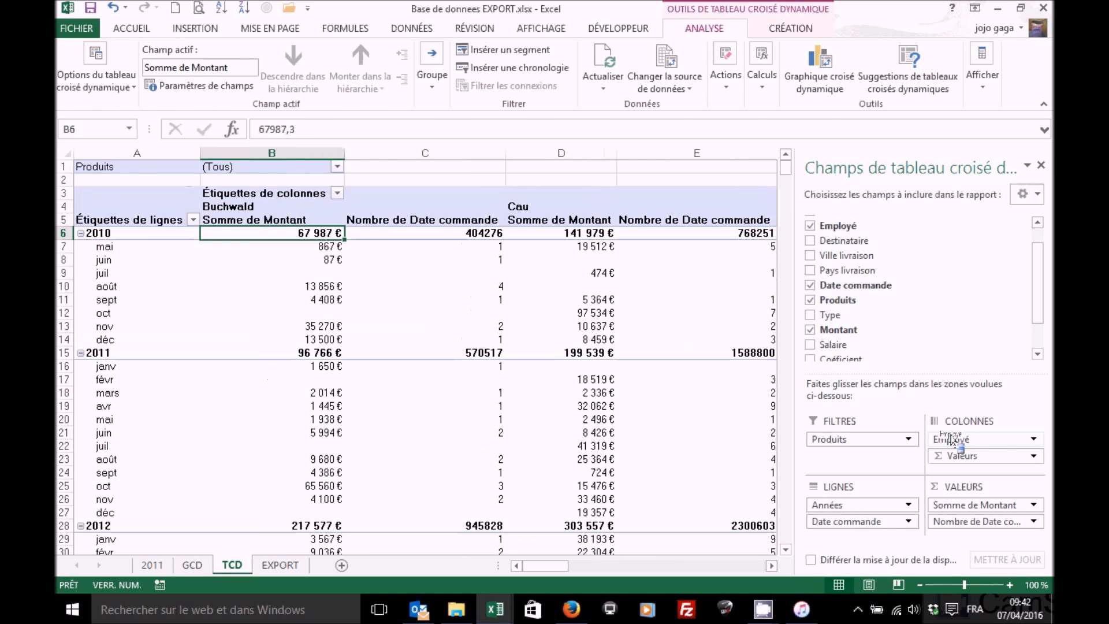
drag(981, 442, 717, 471)
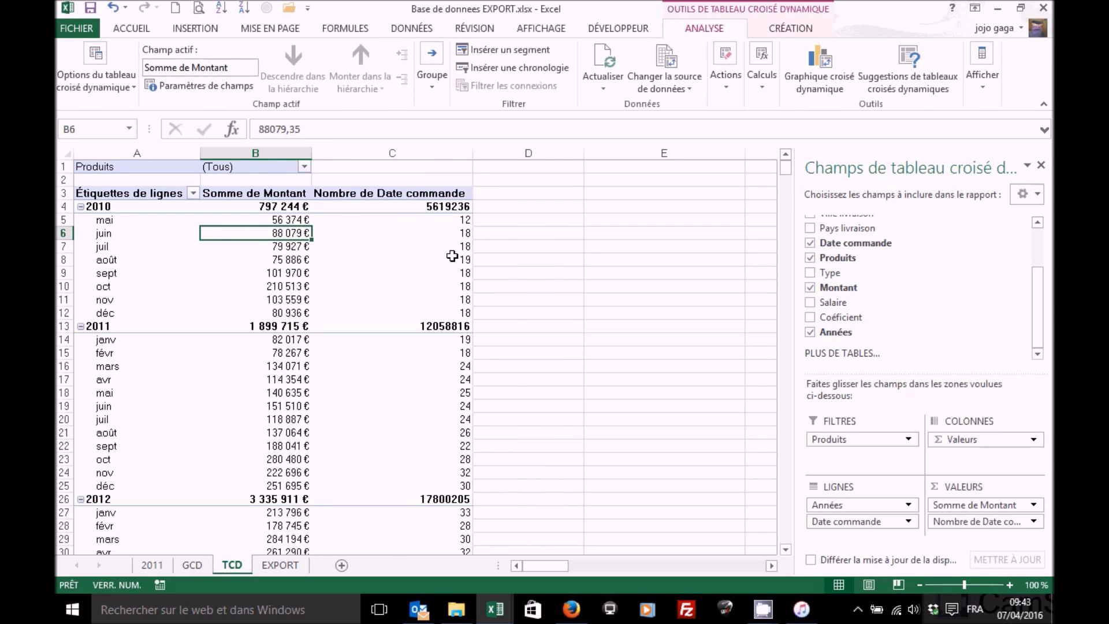
Step: Set the TCD pivot table's data options to refresh the data when the file is opened
click(604, 93)
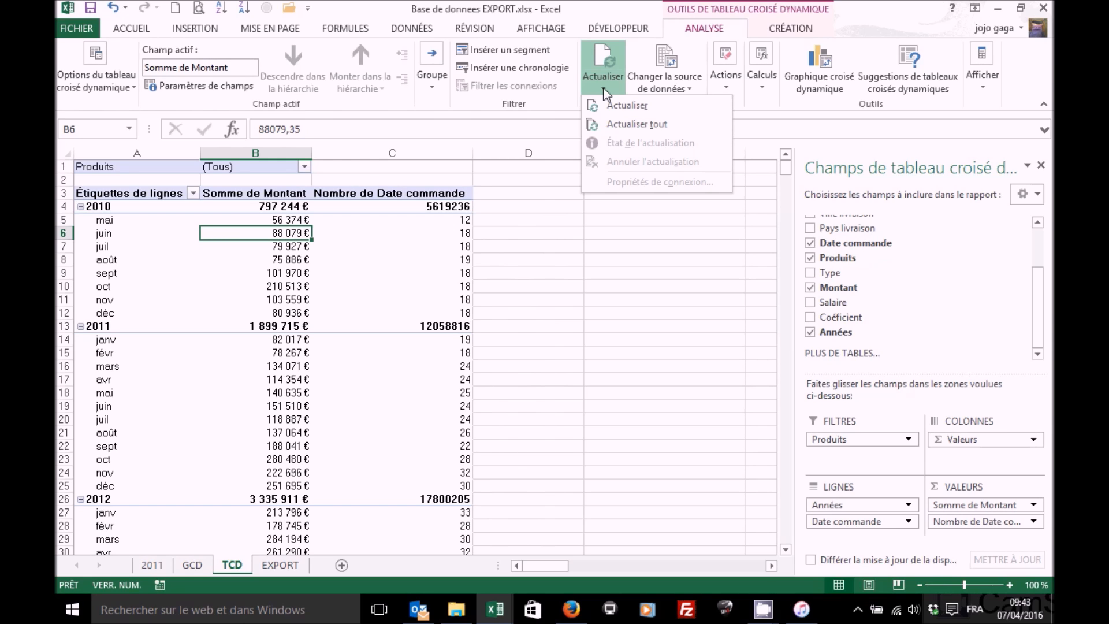
click(305, 224)
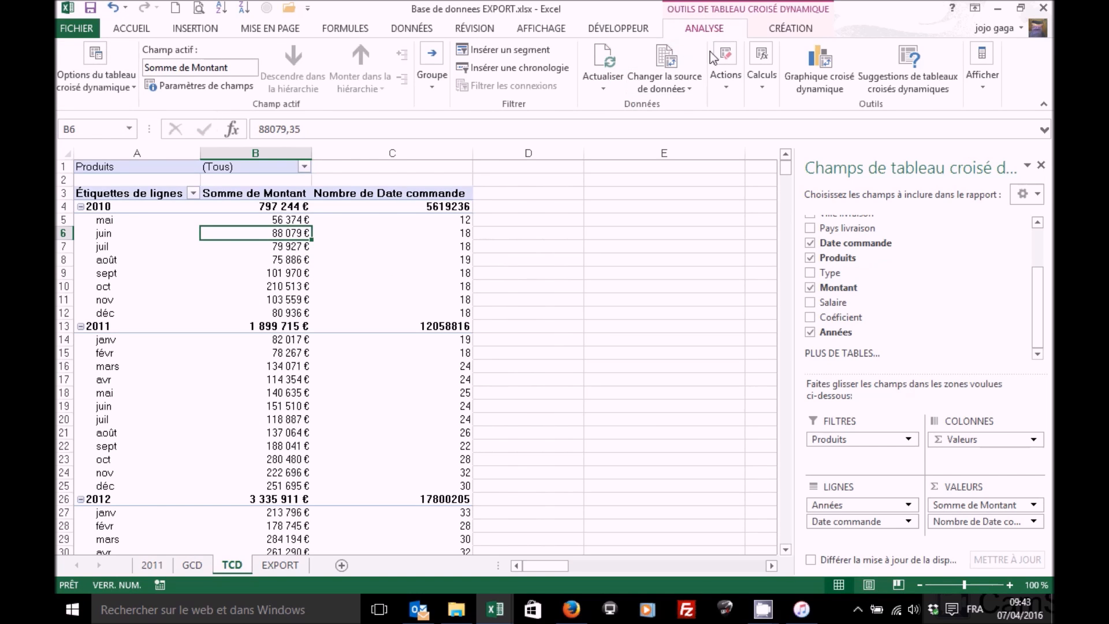
right_click(216, 232)
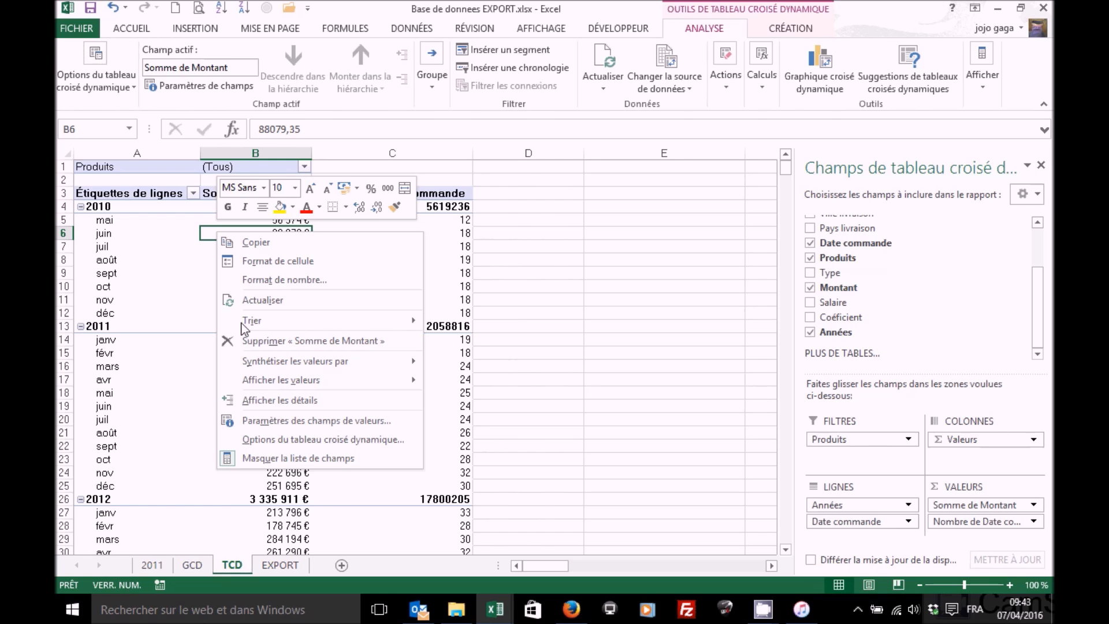
click(287, 439)
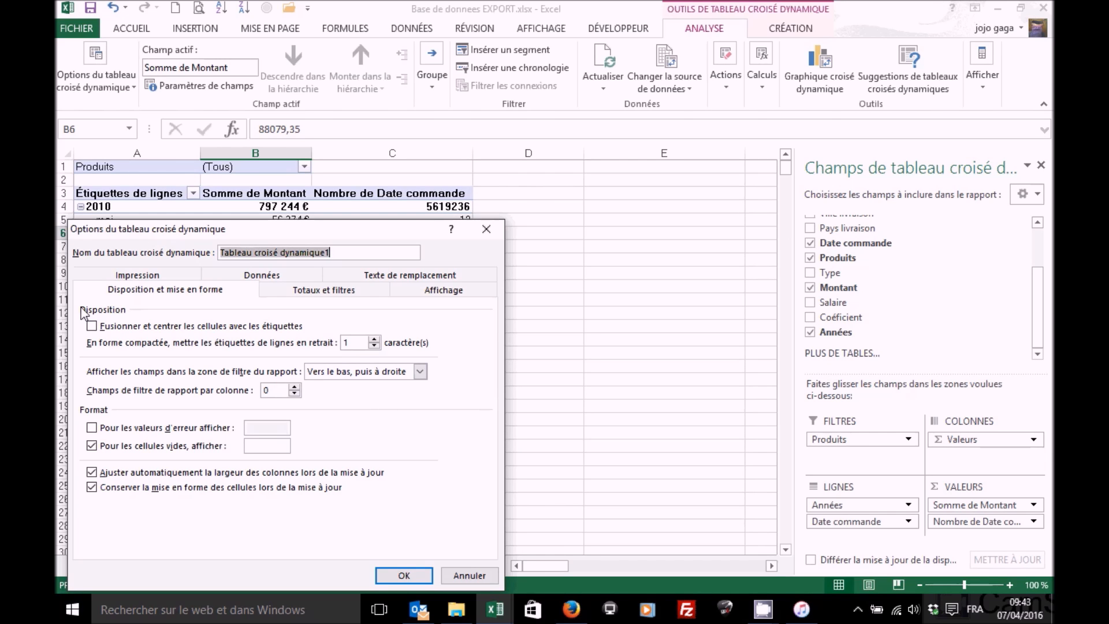
click(262, 276)
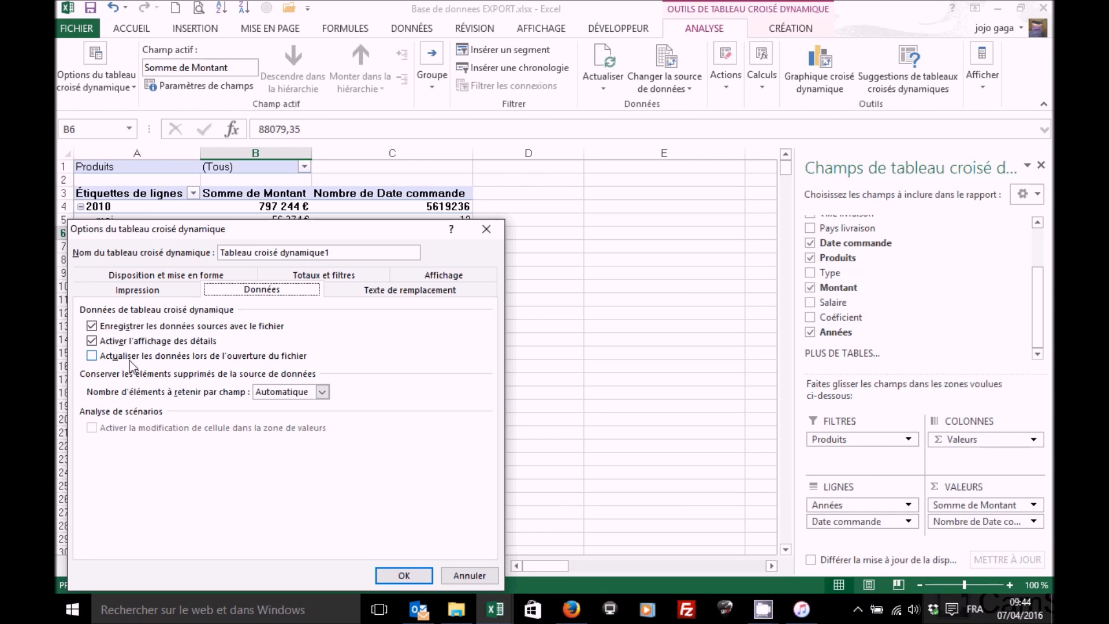
click(91, 355)
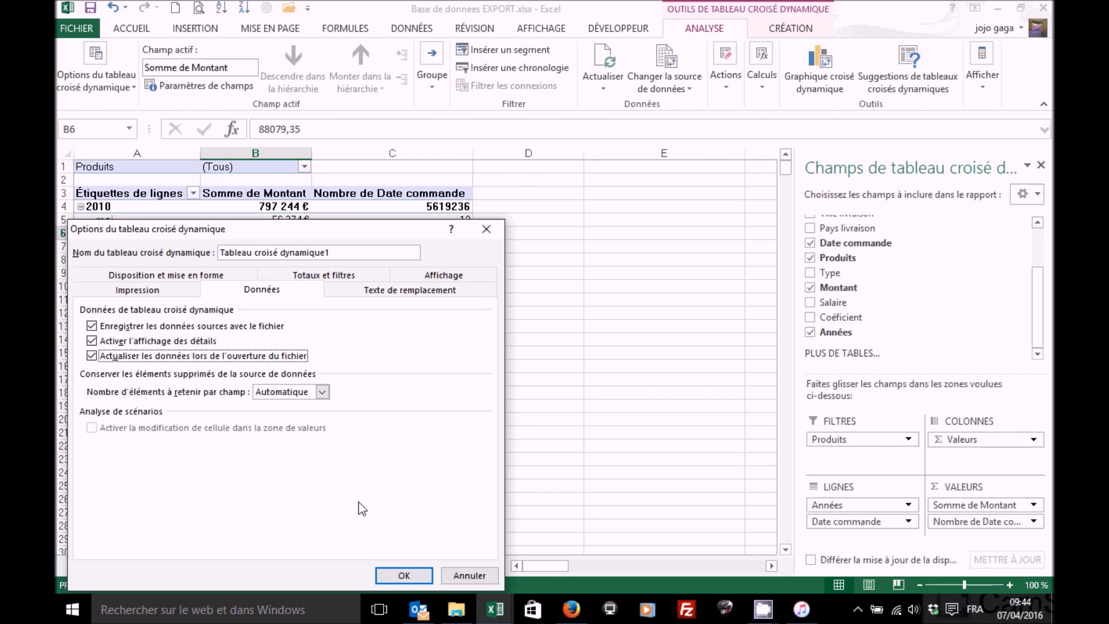
click(393, 572)
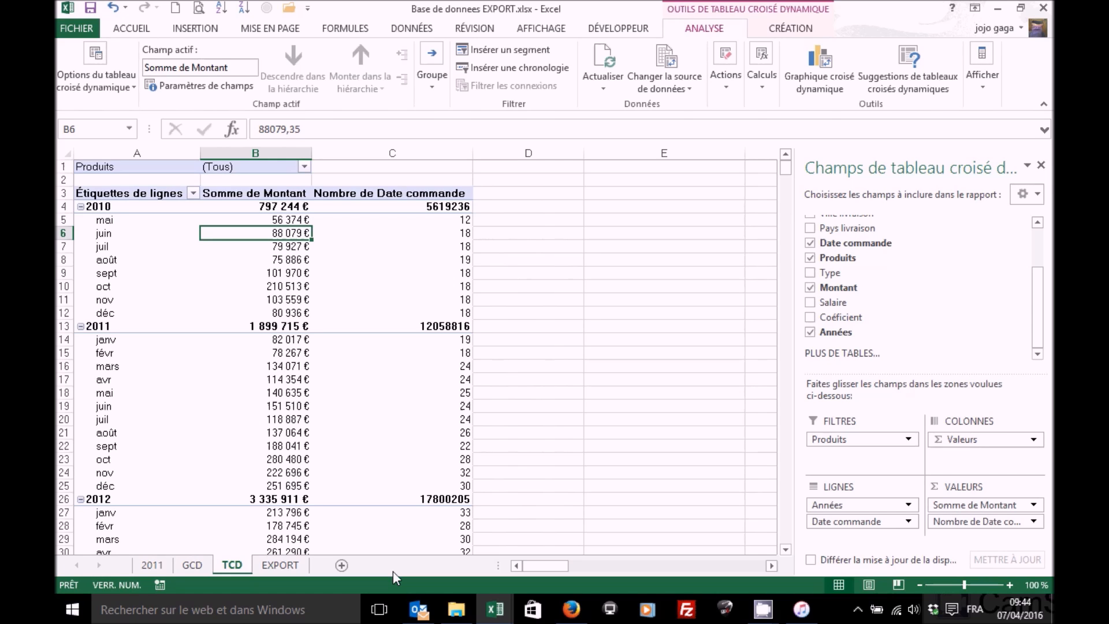
click(292, 567)
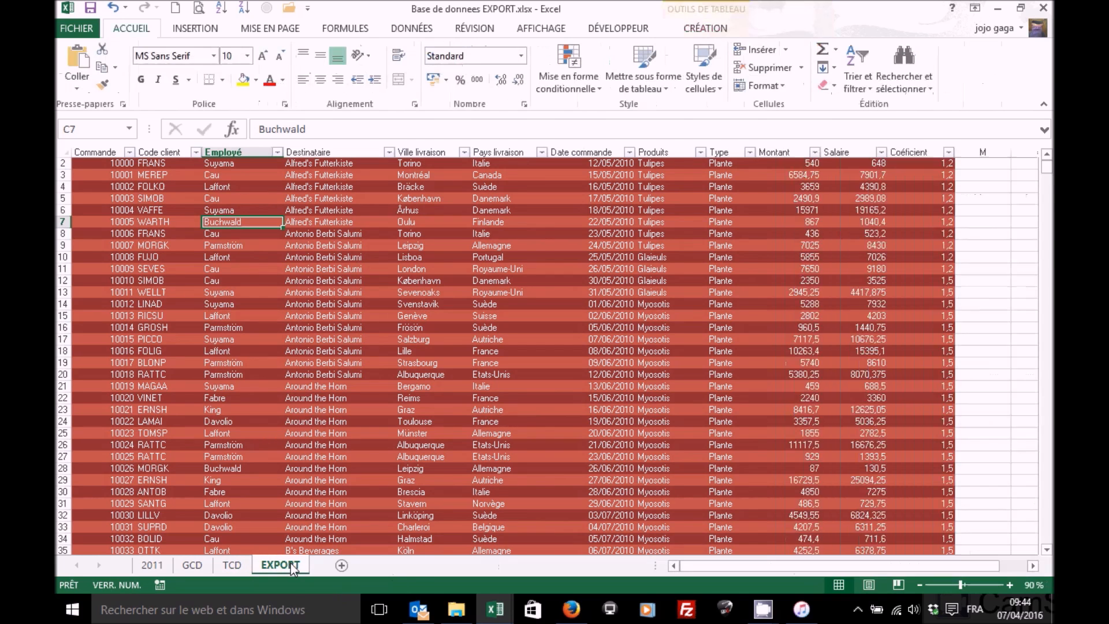
click(232, 567)
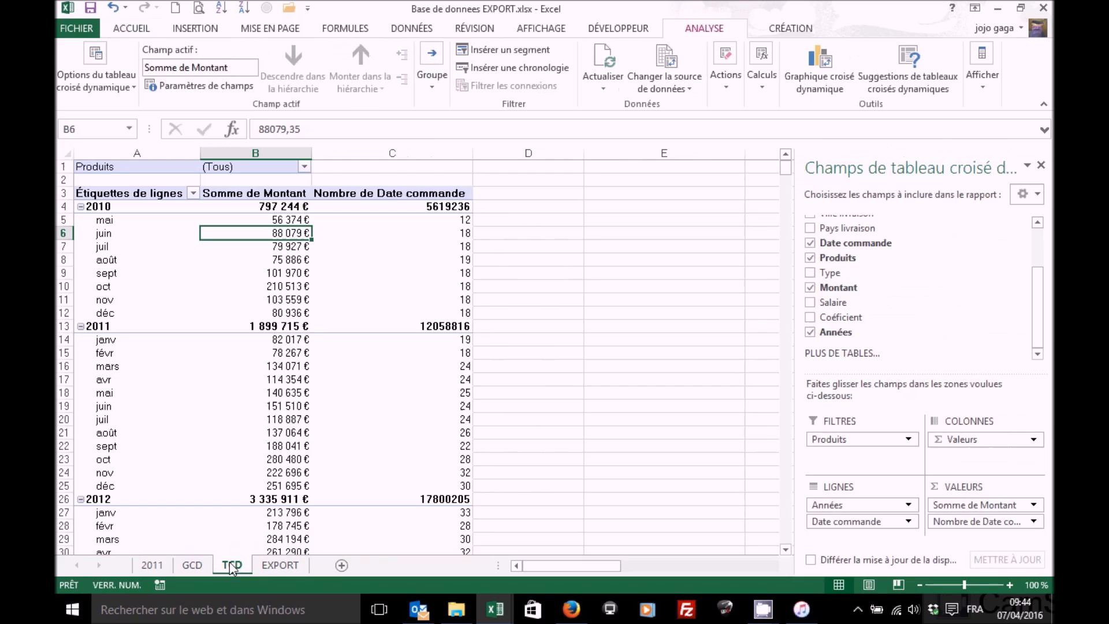